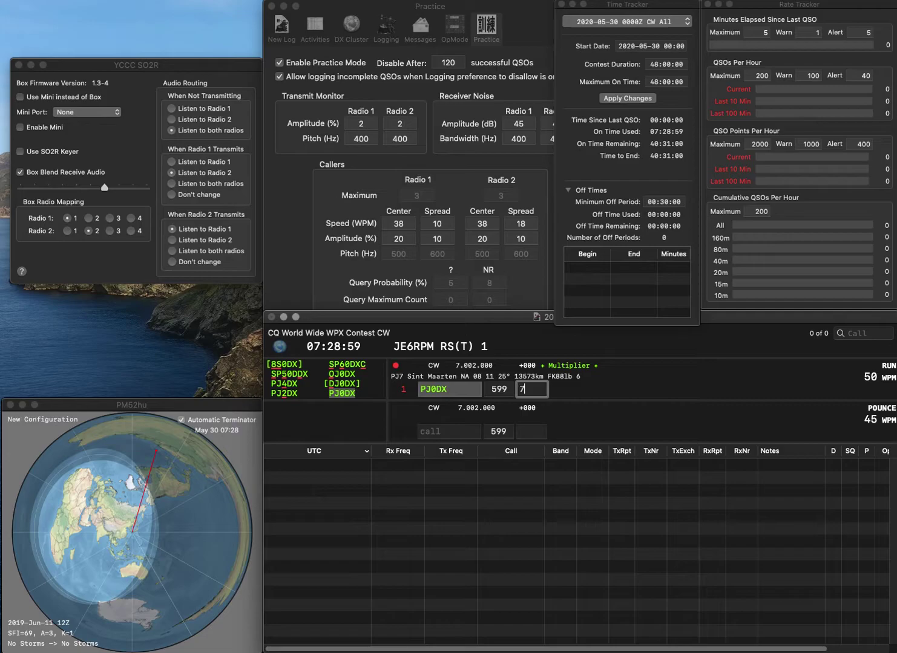
type("81")
key("Return")
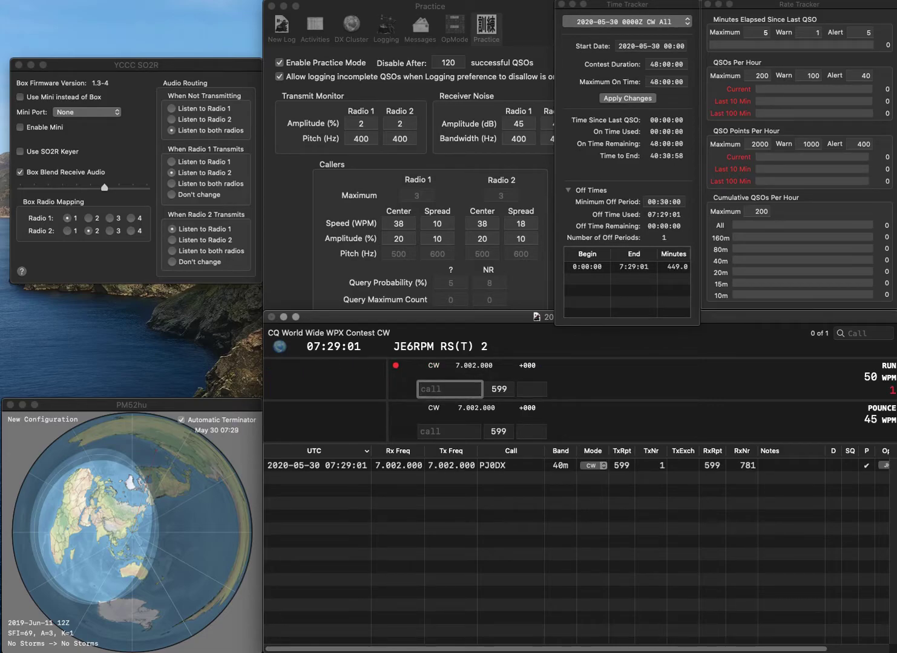
type("OK1")
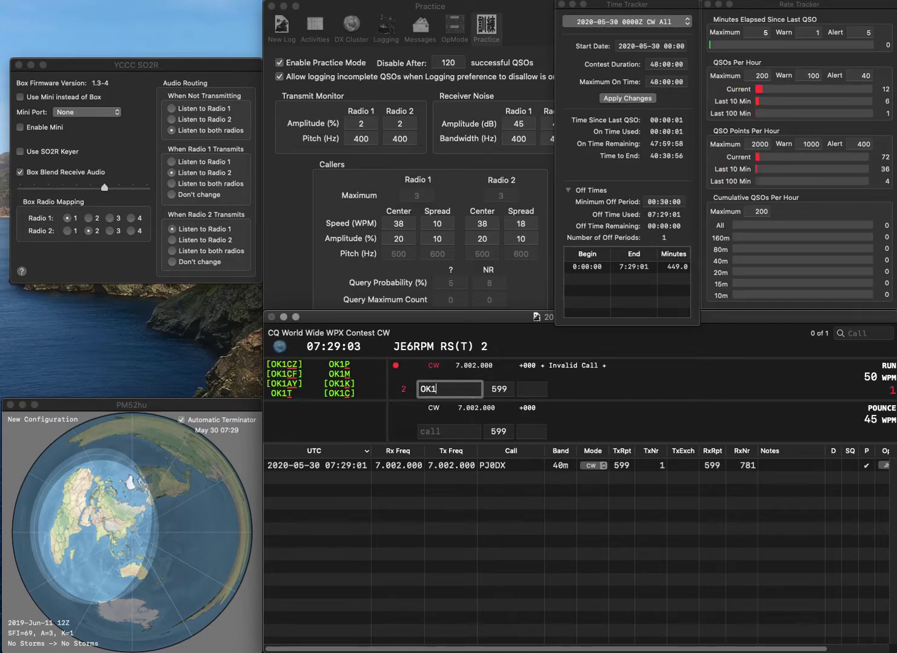
type("MGW")
key("space")
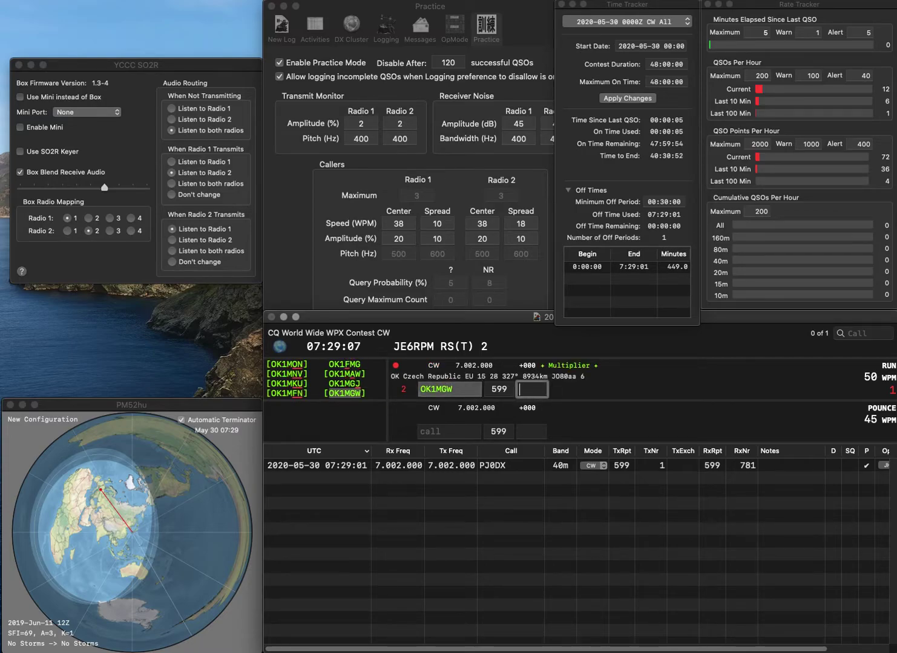
type("741")
key("Return")
Step: Log a run contact with W8RLP, report 599 and received number 50
type("W8RLP")
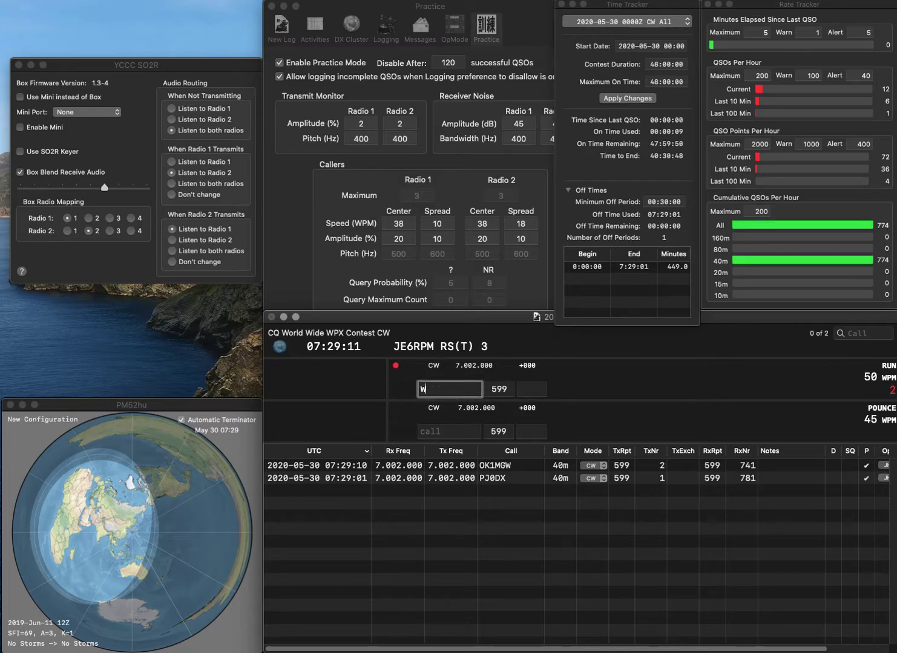
key("Return")
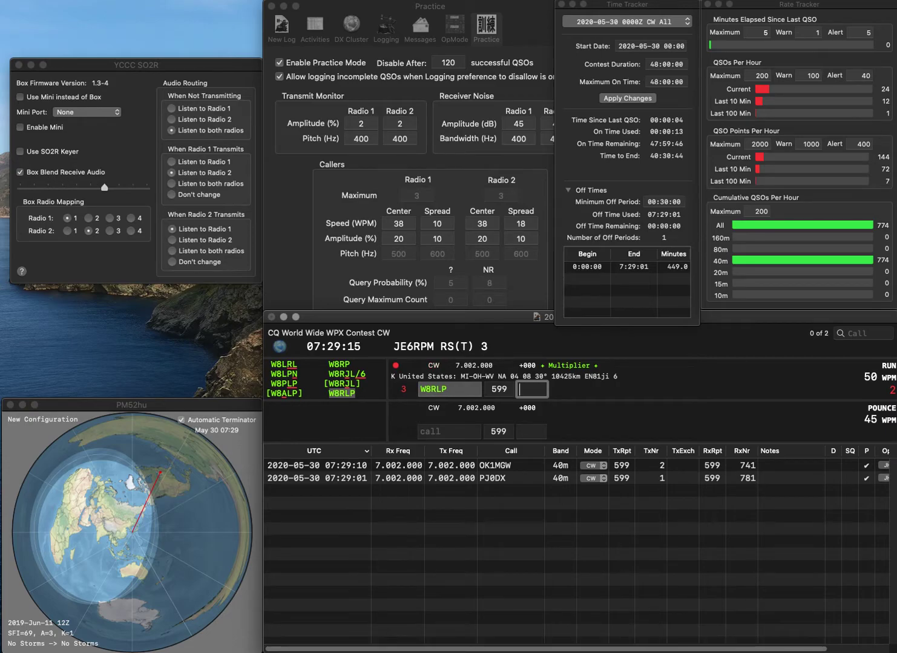
type("50")
key("Return")
type("K4ZLJ")
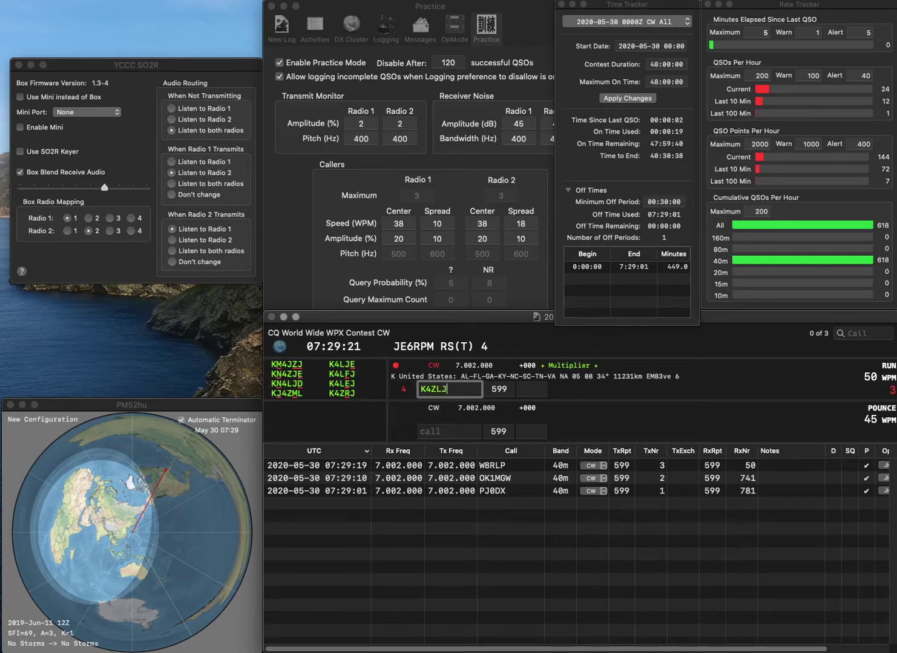
key("BackSpace")
key("BackSpace")
type("RJ")
key("space")
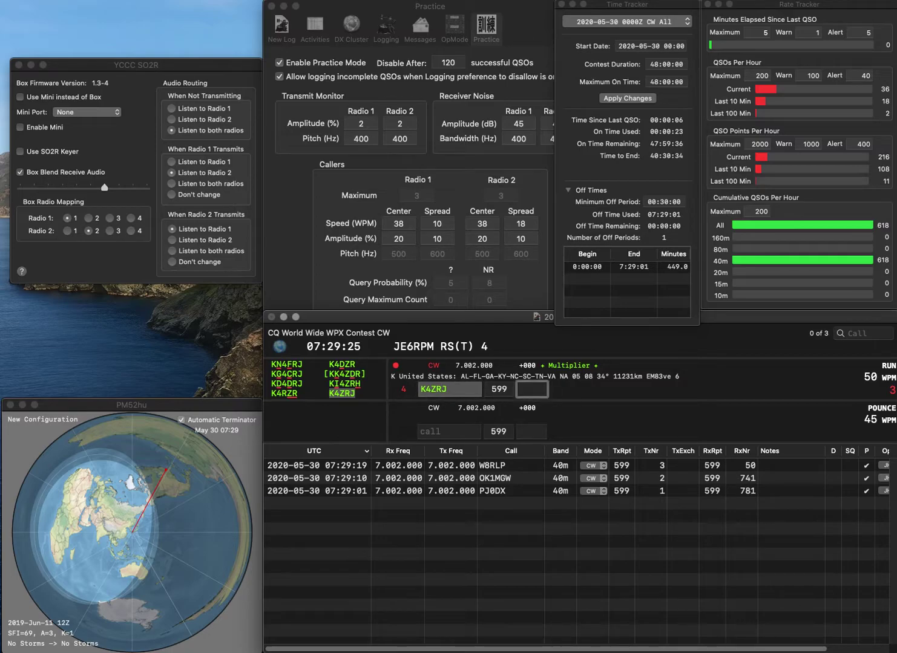
type("773")
key("Return")
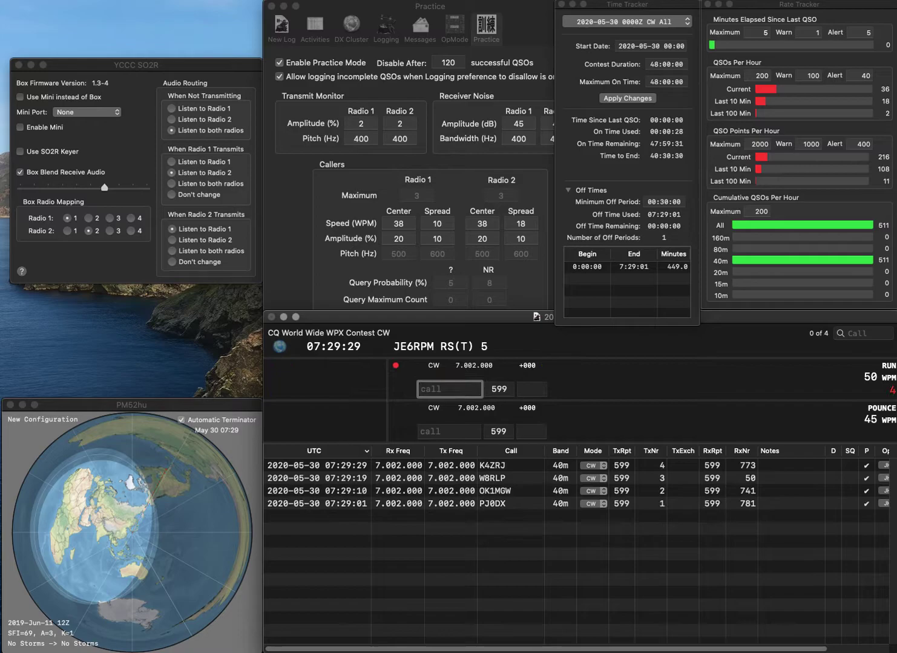
Step: Log a run contact with DR7B, report 599 and received number 414
type("K")
key("BackSpace")
type("DR")
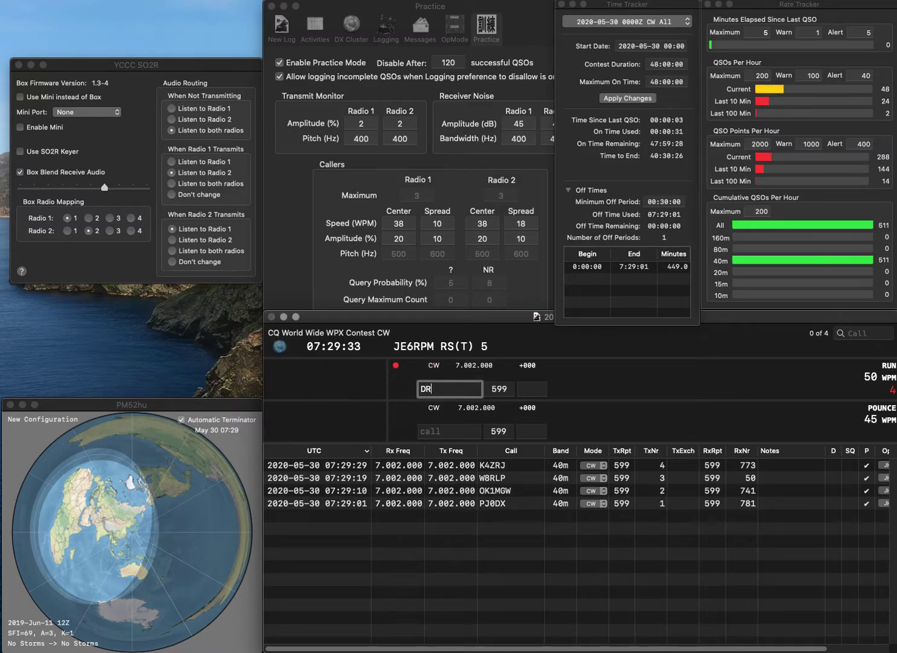
type("7B")
key("space")
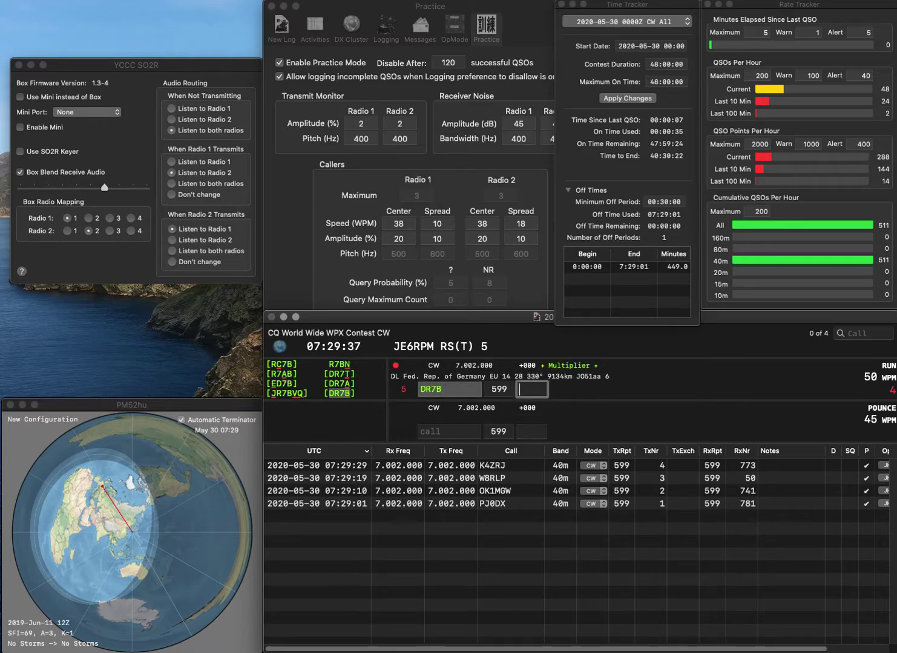
type("414")
key("Return")
Step: Log a run contact with K9IU, report 599 and received number 518
type("K")
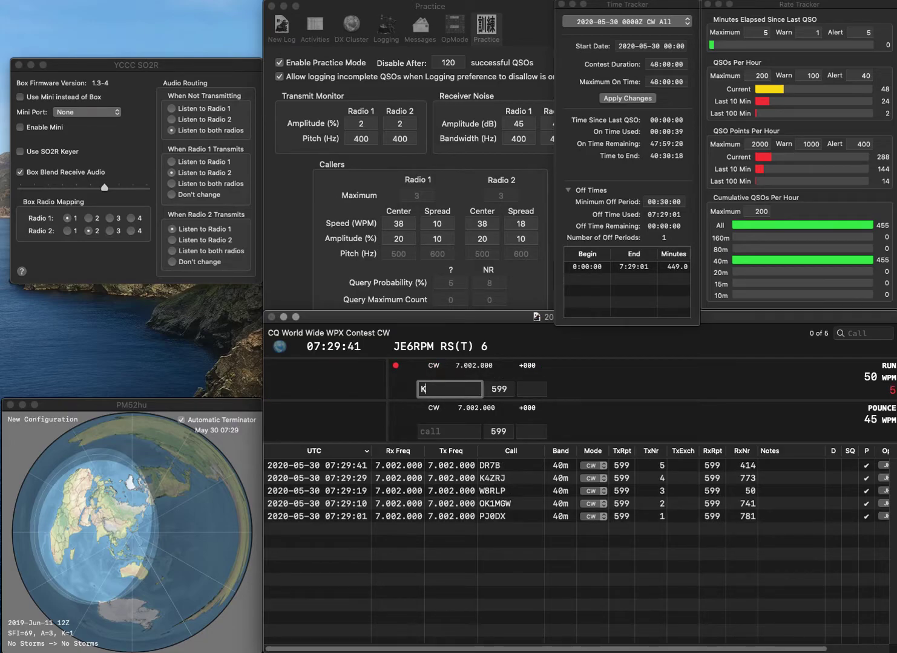
type("9IU")
key("space")
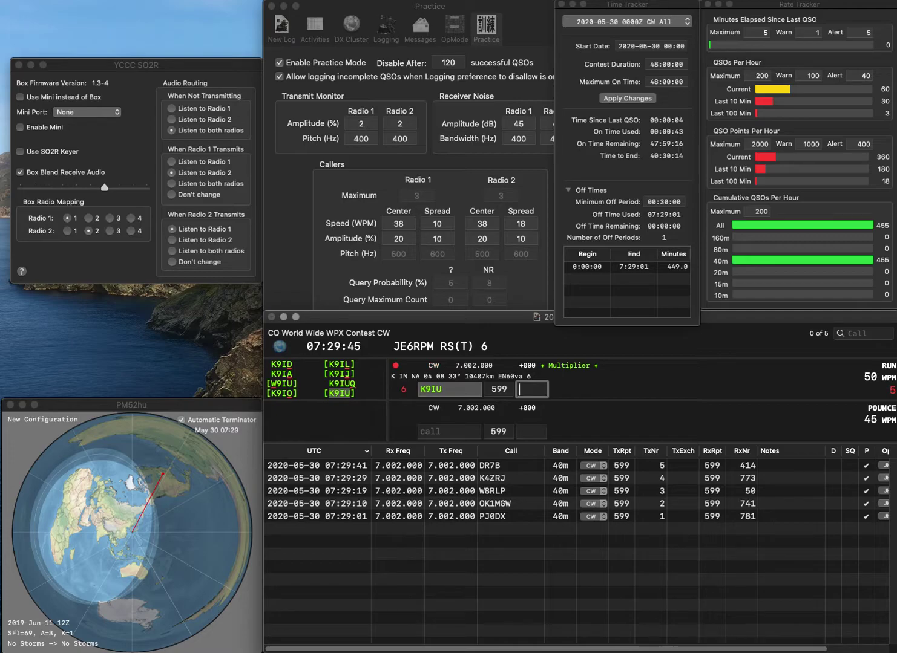
type("518")
key("Return")
type("L")
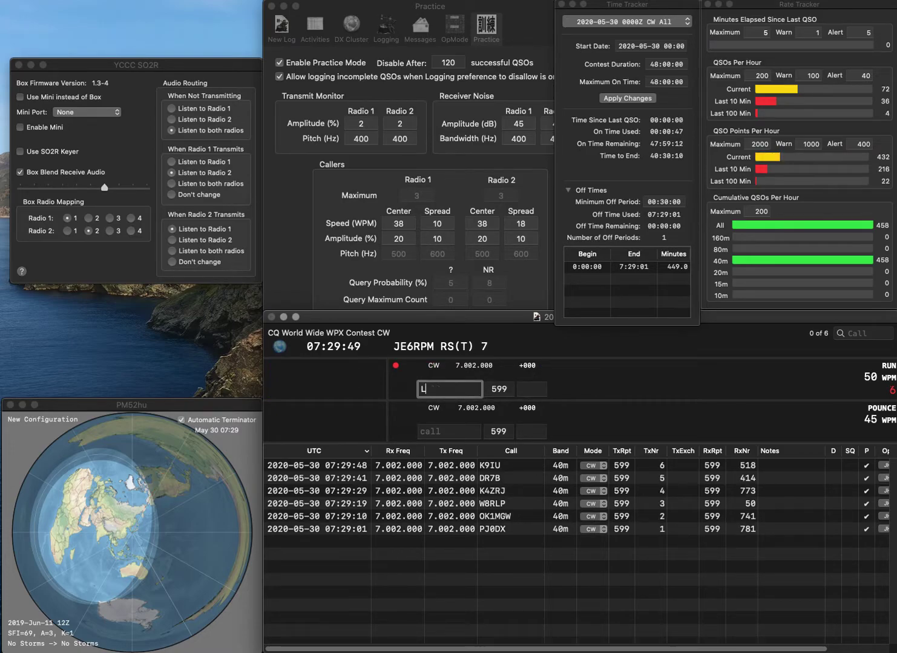
type("A9GSA")
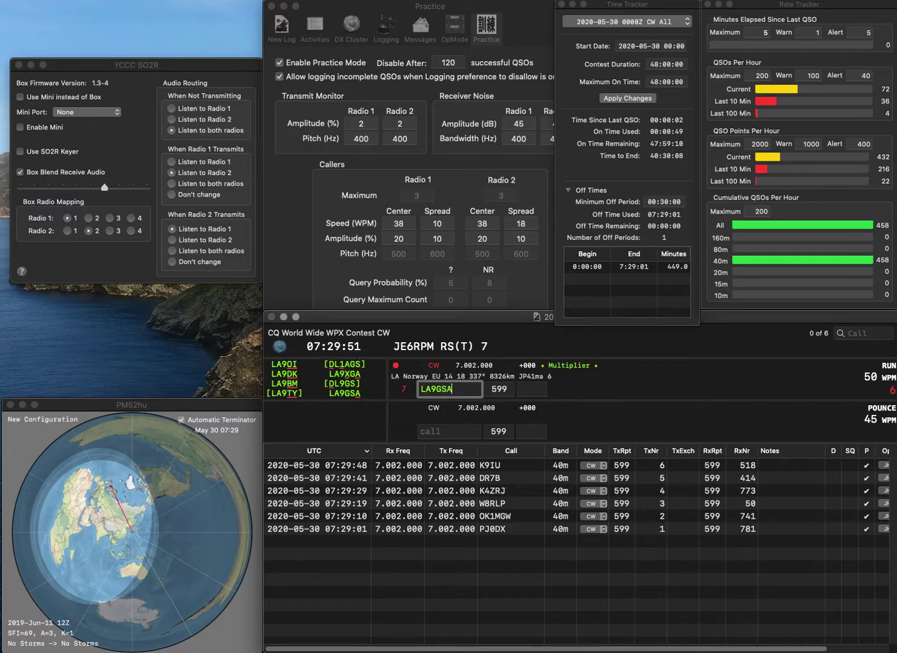
left_click(532, 389)
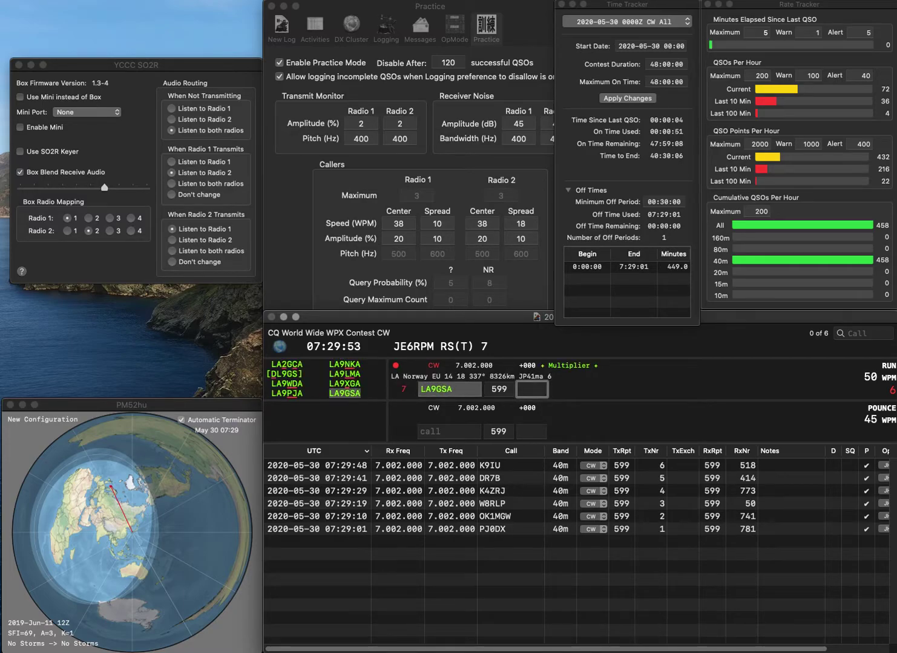
type("480")
key("Return")
type("K")
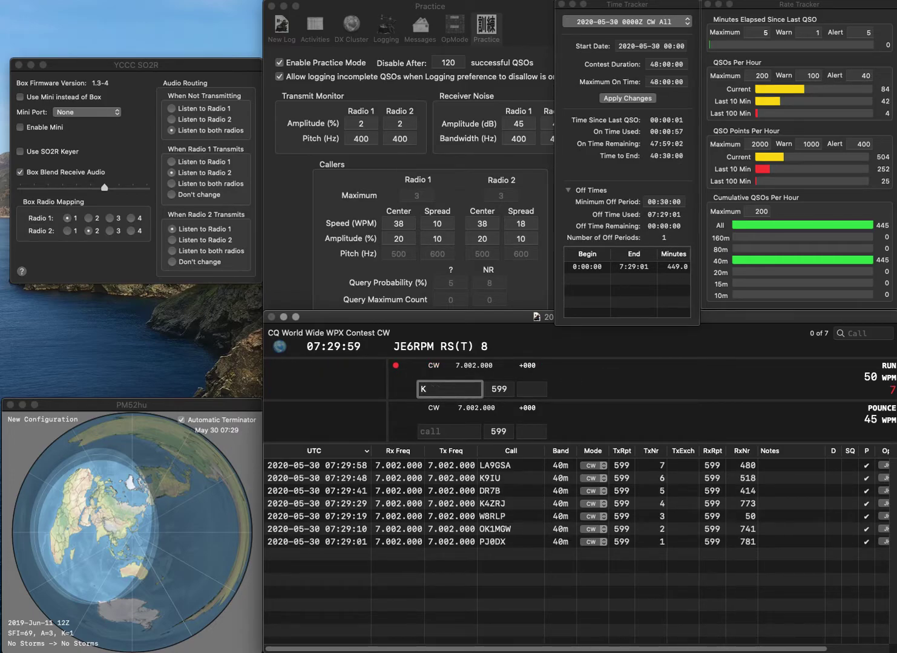
type("9TY")
key("Return")
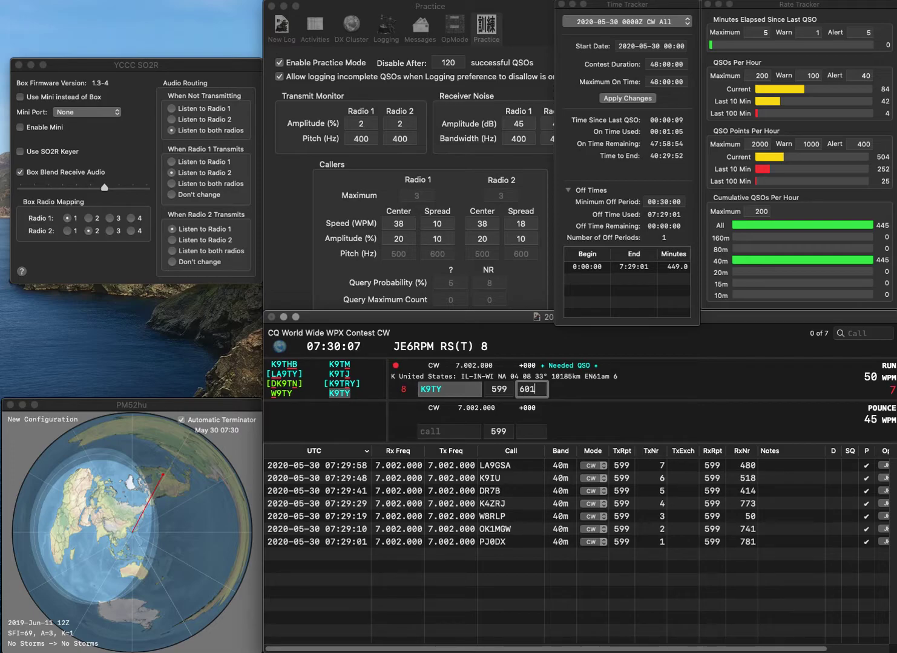
key("Return")
type("N8DGD")
left_click(532, 389)
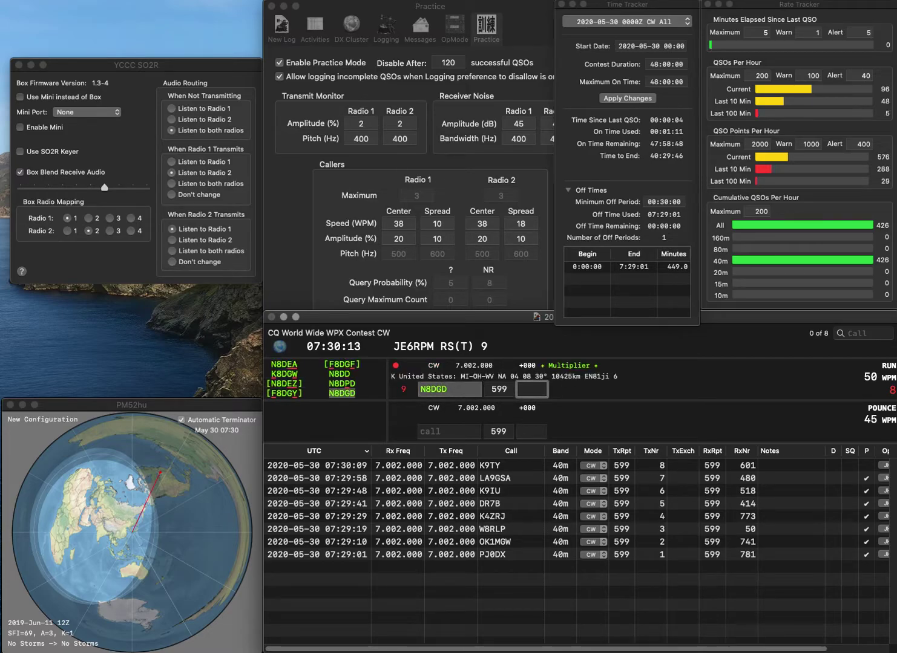
type("460")
key("Return")
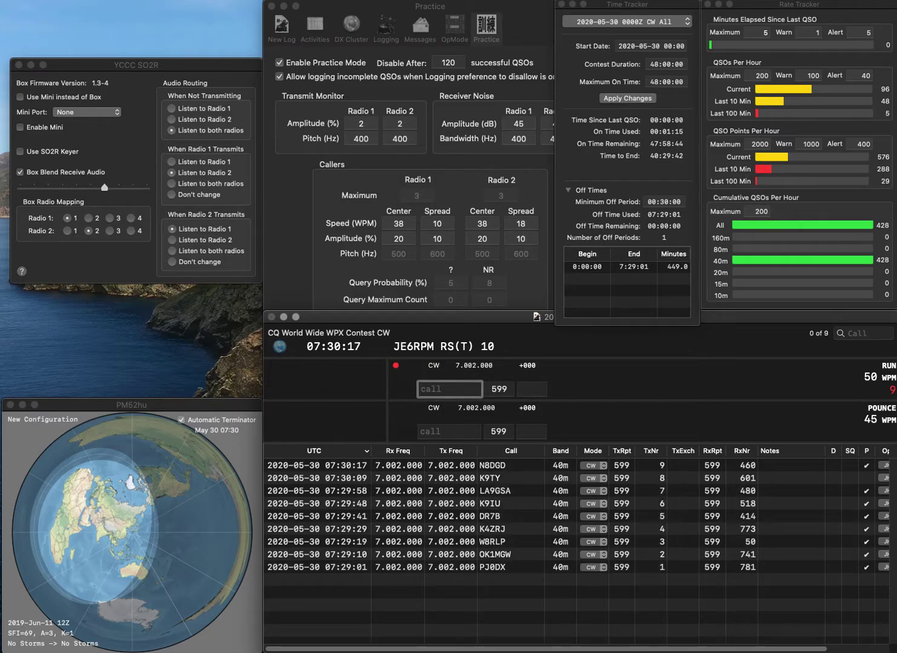
Step: Log a run contact with WP4WW, report 599 and received number 461
type("WP4")
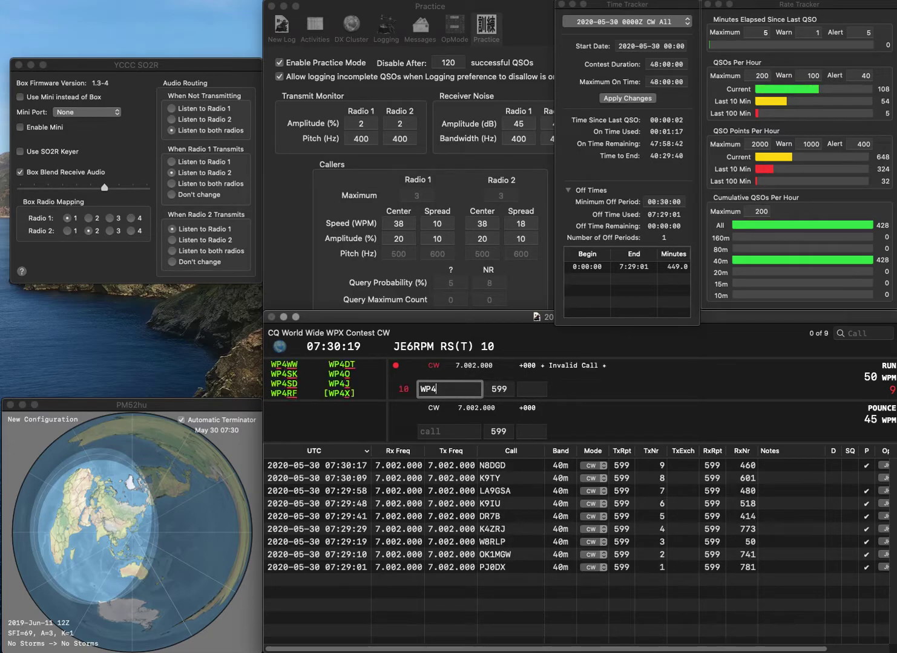
type("WW")
left_click(532, 389)
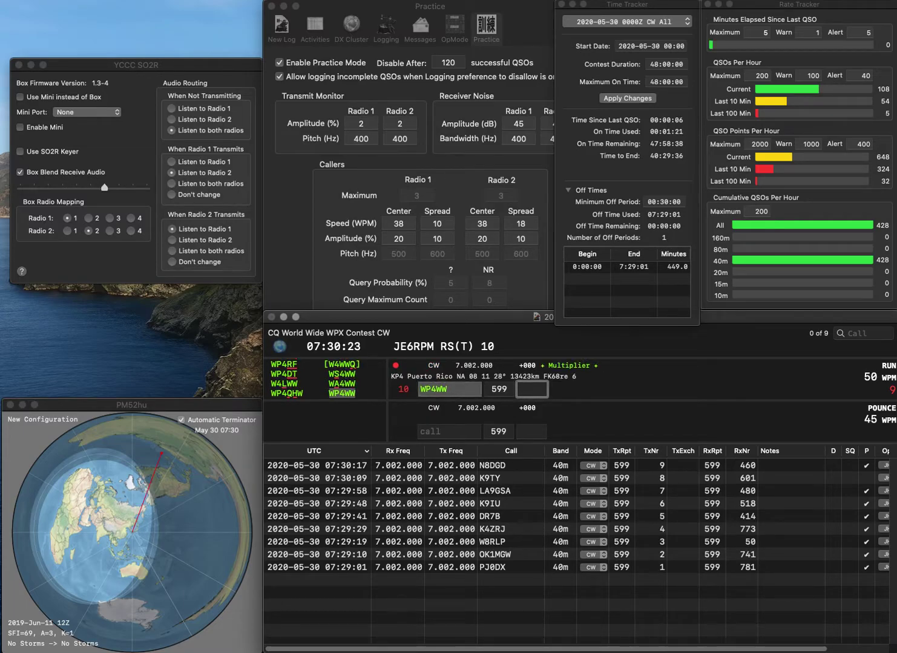
type("61")
key("Return")
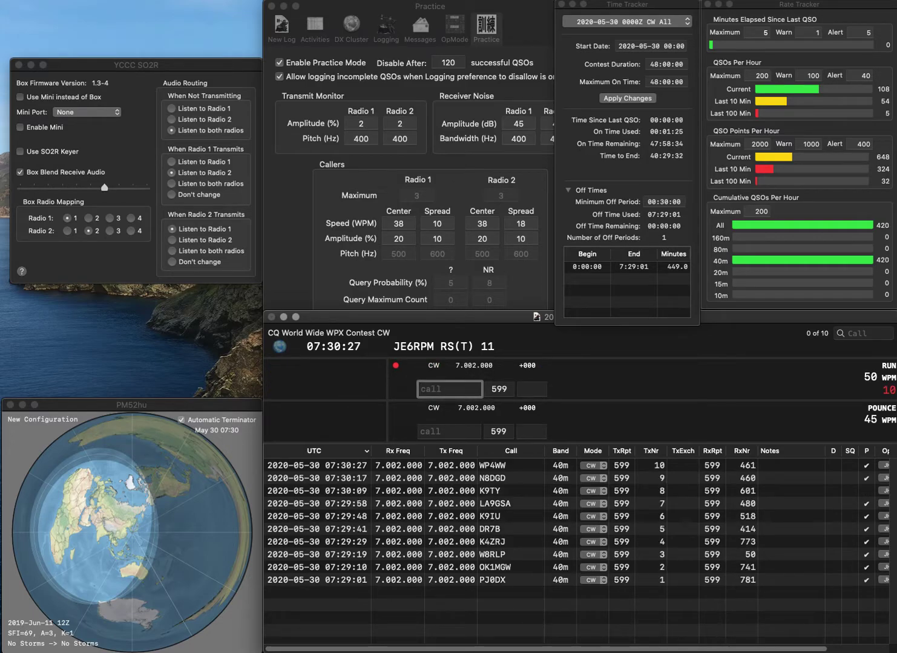
type("K5GQ")
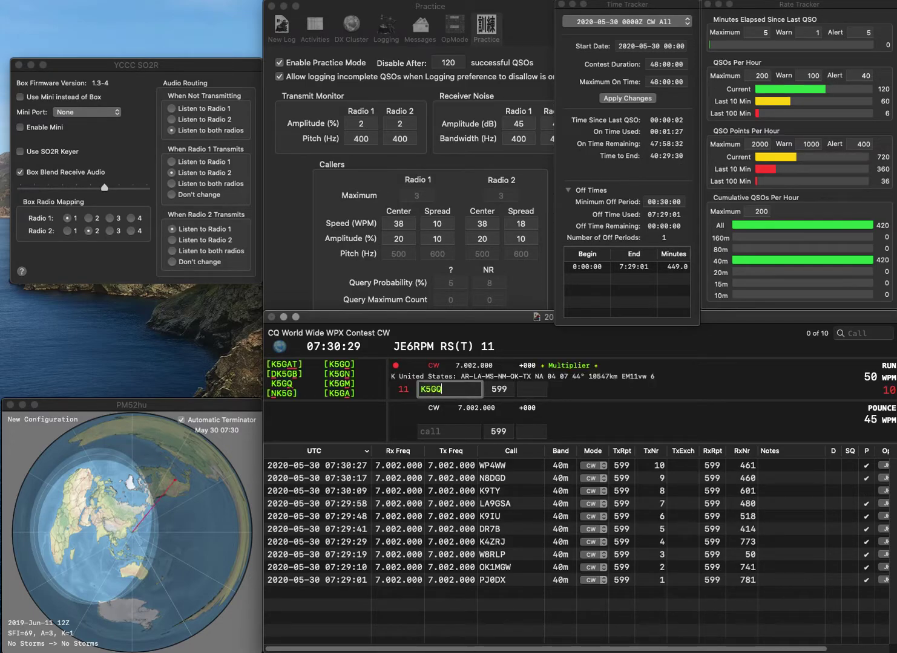
key("Return")
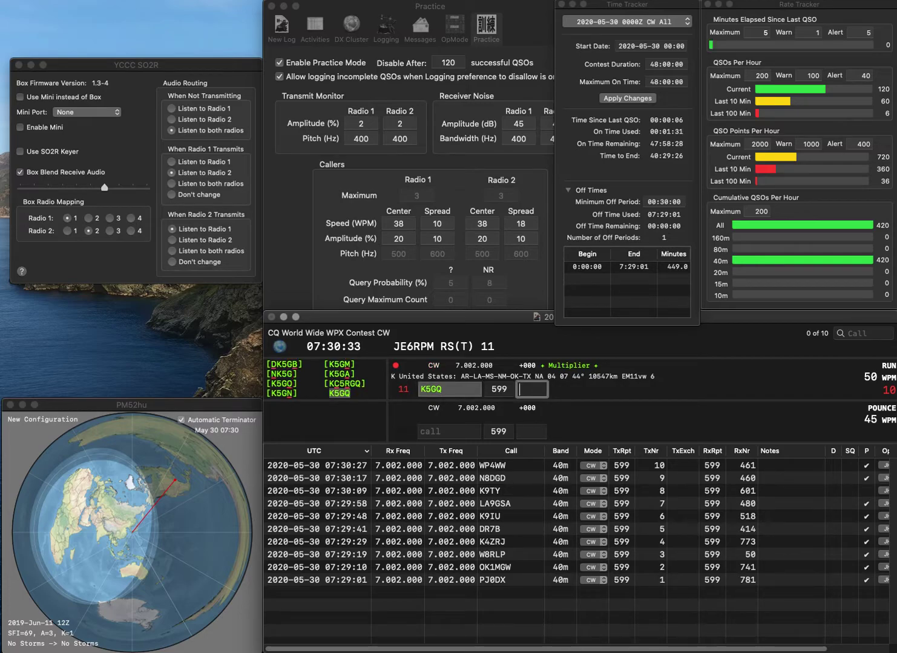
type("432")
key("Return")
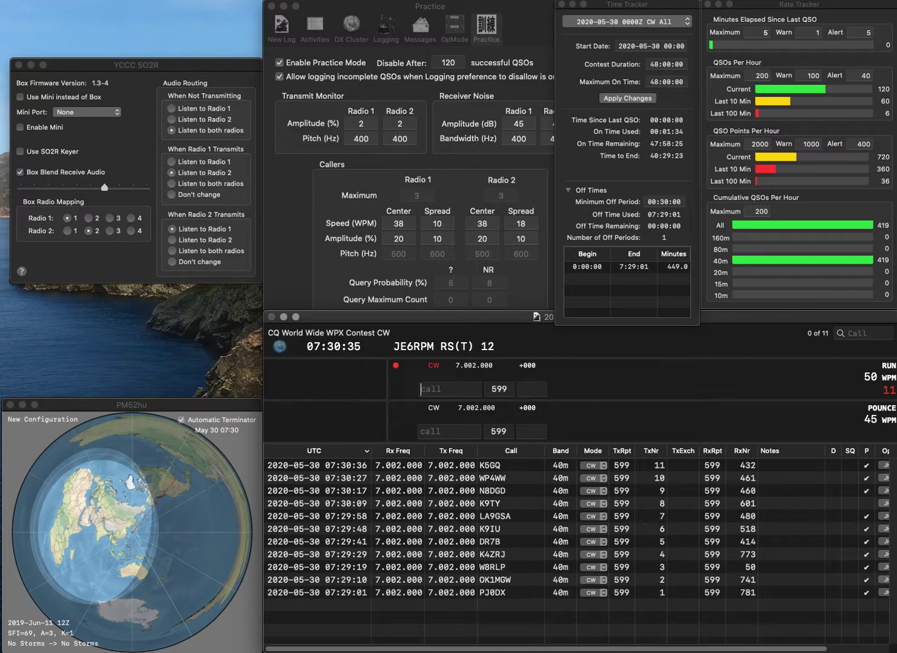
type("GW")
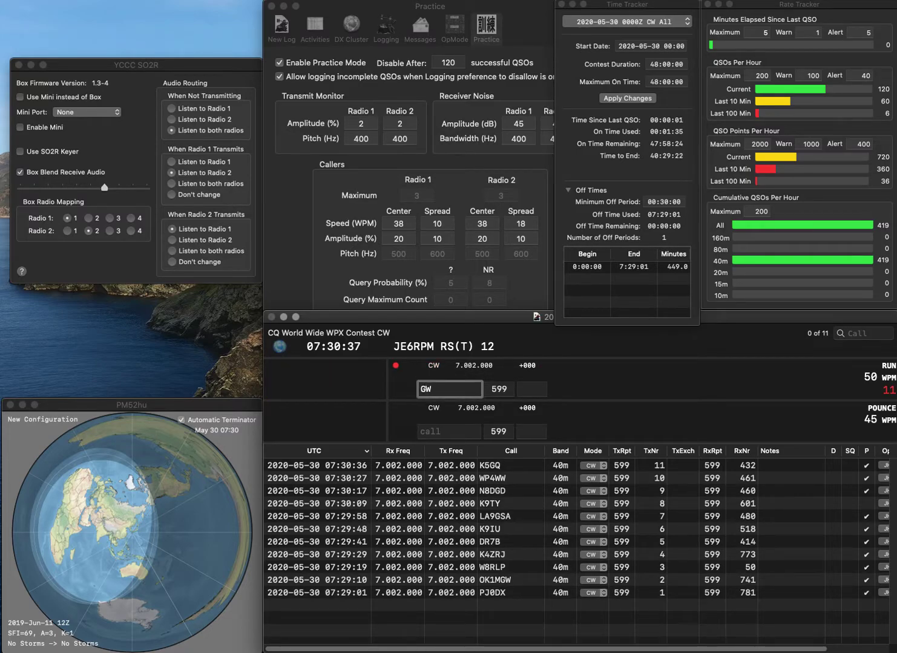
type("0WGK")
key("space")
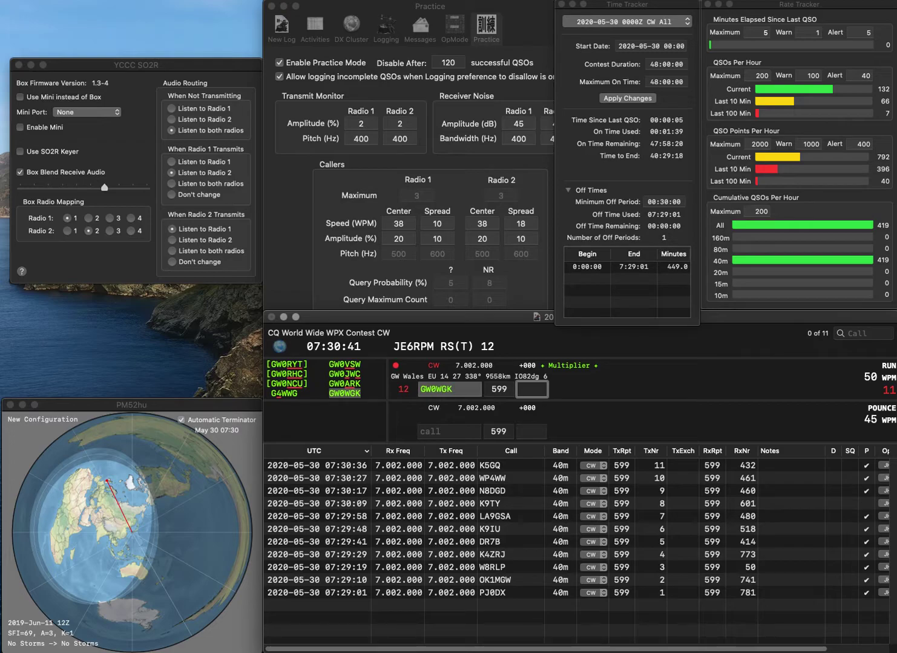
type("924")
key("Return")
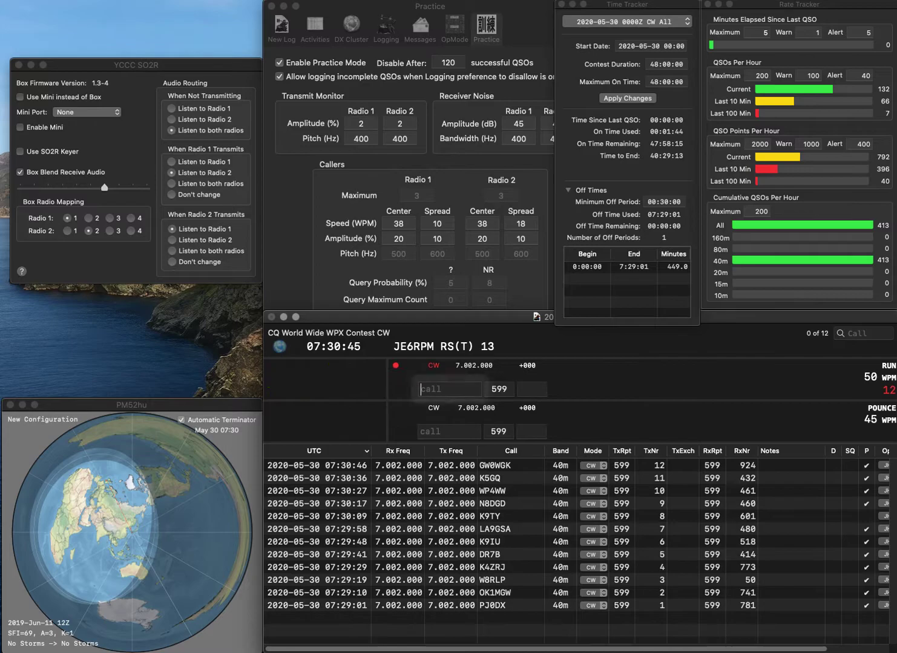
type("K8GU")
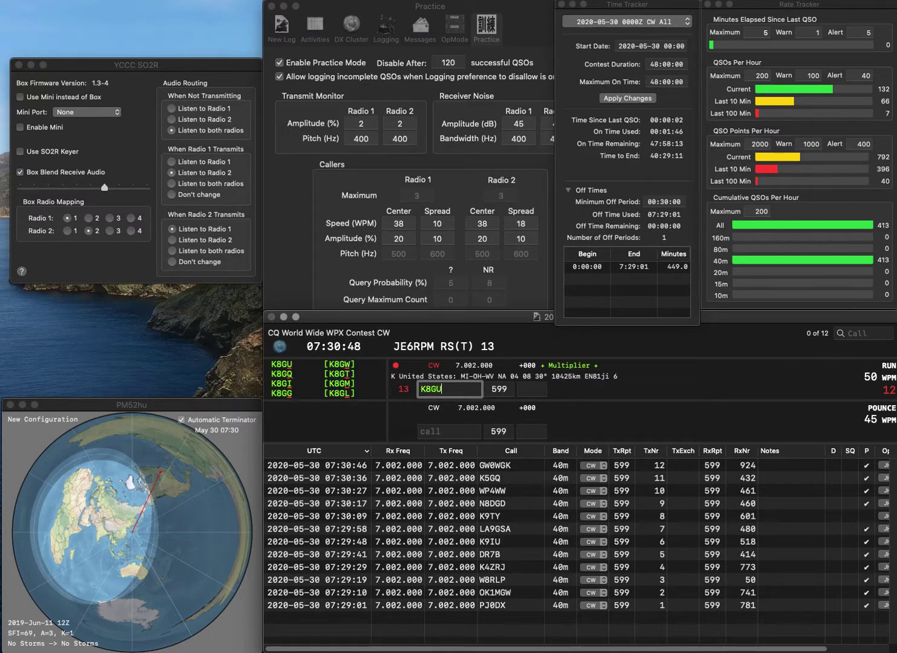
key("Return")
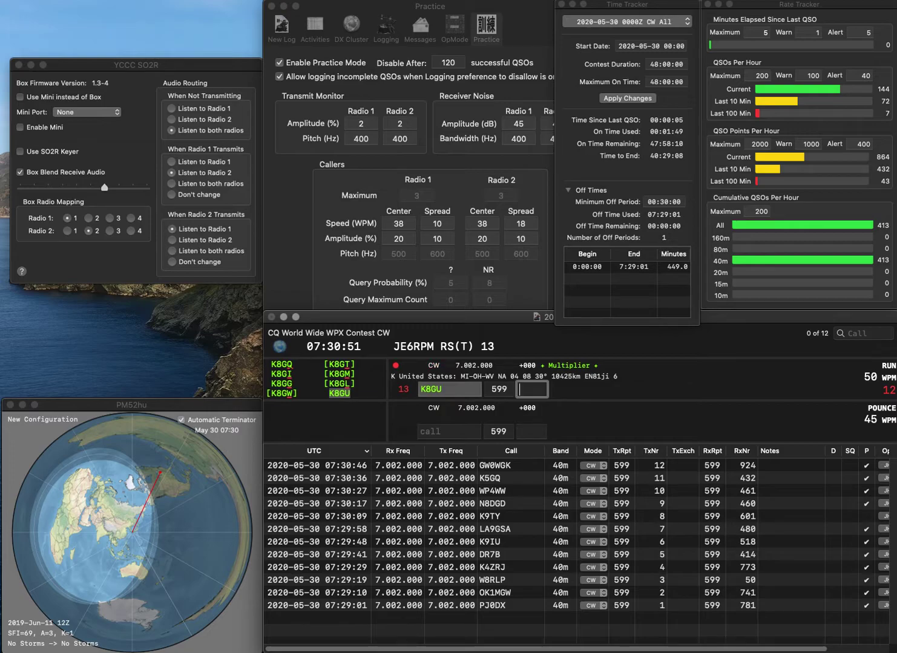
type("174")
key("Return")
type("VE3CWN")
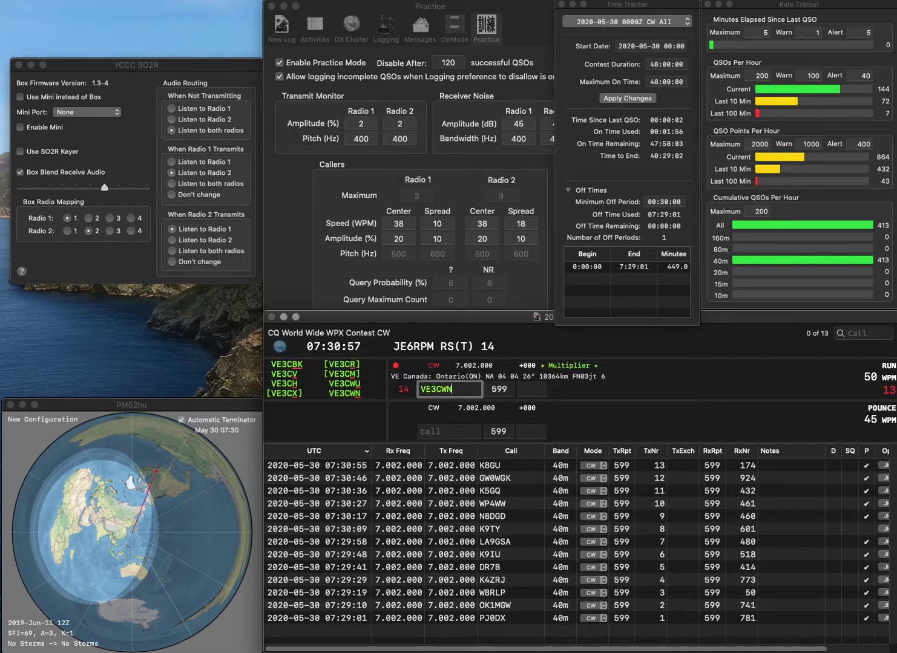
key("Return")
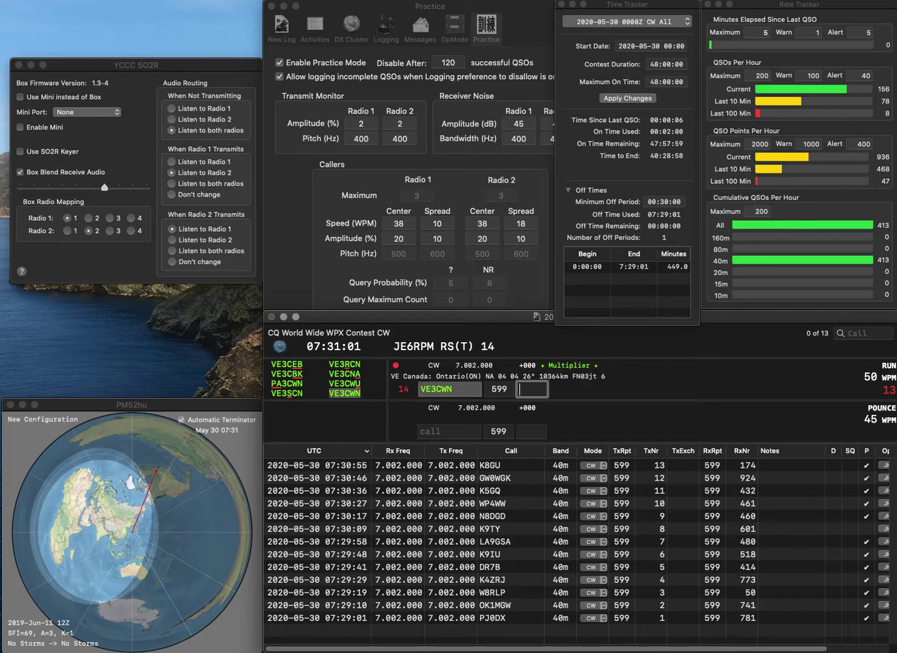
type("924")
key("Return")
Step: Log a run contact with RA20NY, report 599 and received number 572
type("RA2")
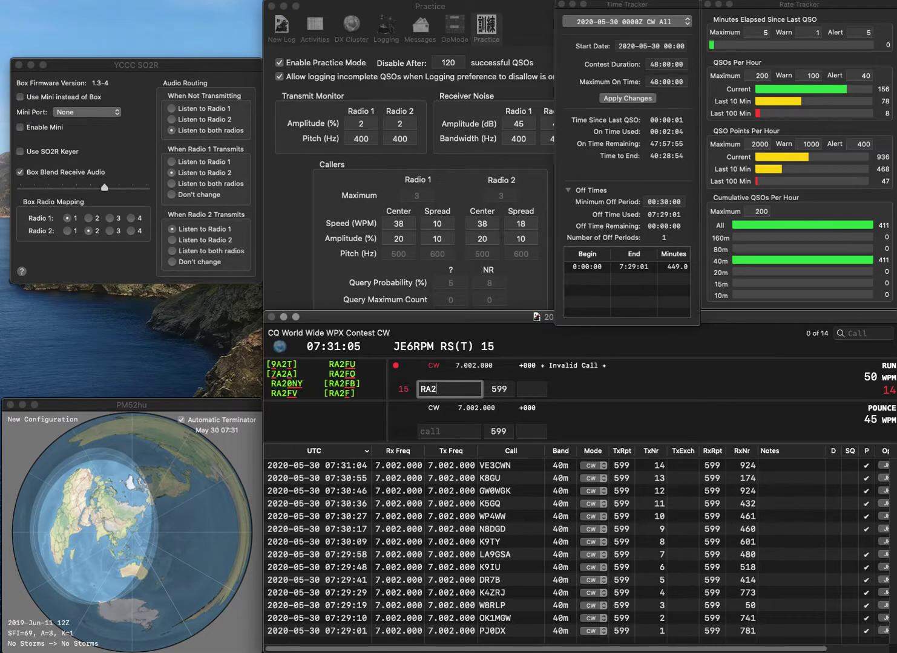
type("0NY")
key("Return")
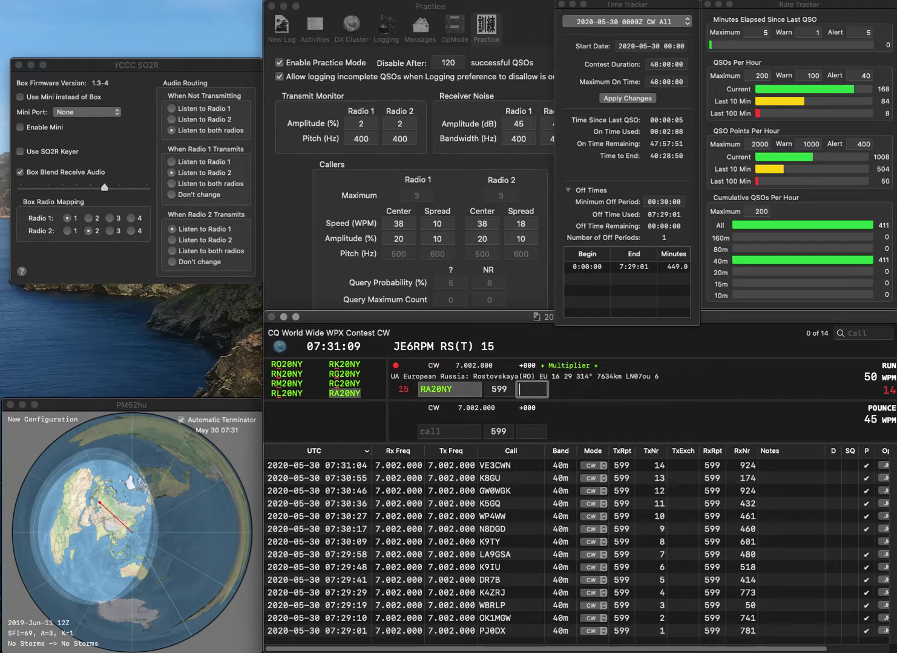
type("72")
key("Return")
type("JI1SV")
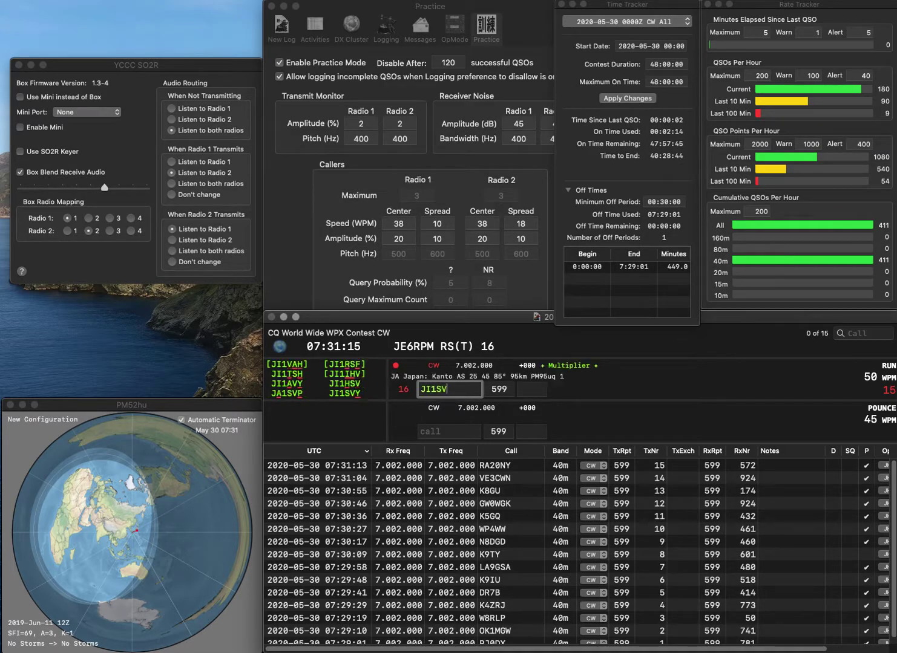
type("Y")
key("space")
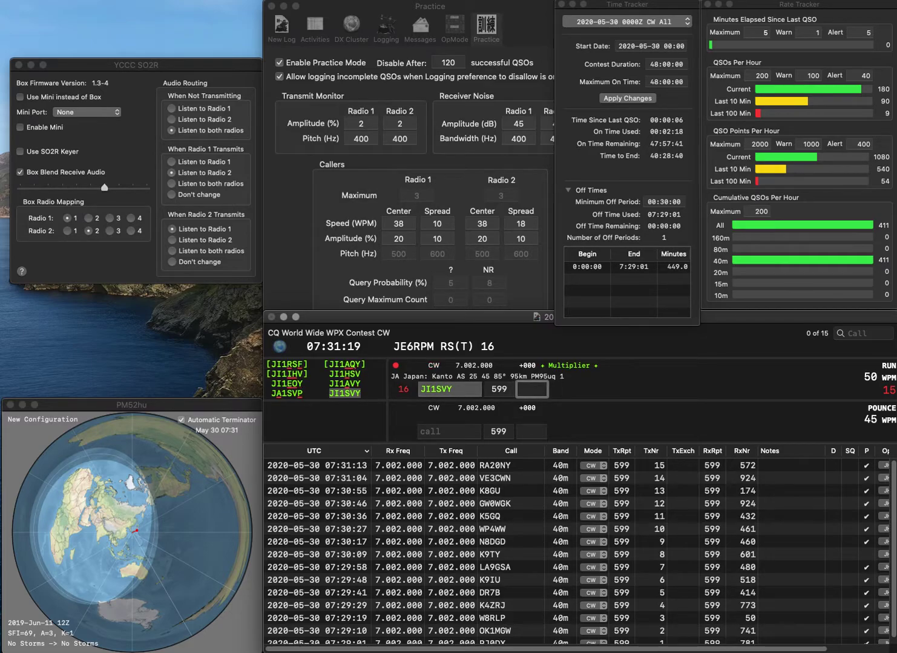
type("853")
key("Return")
Step: Log a run contact with JM3ERL, report 599 and received number 647
type("JM3")
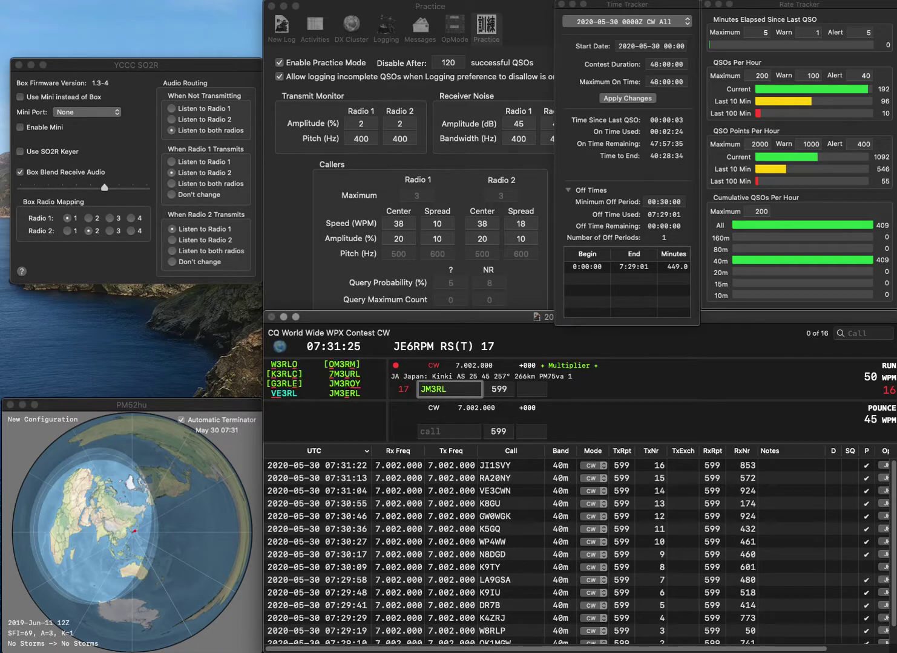
type("ERL")
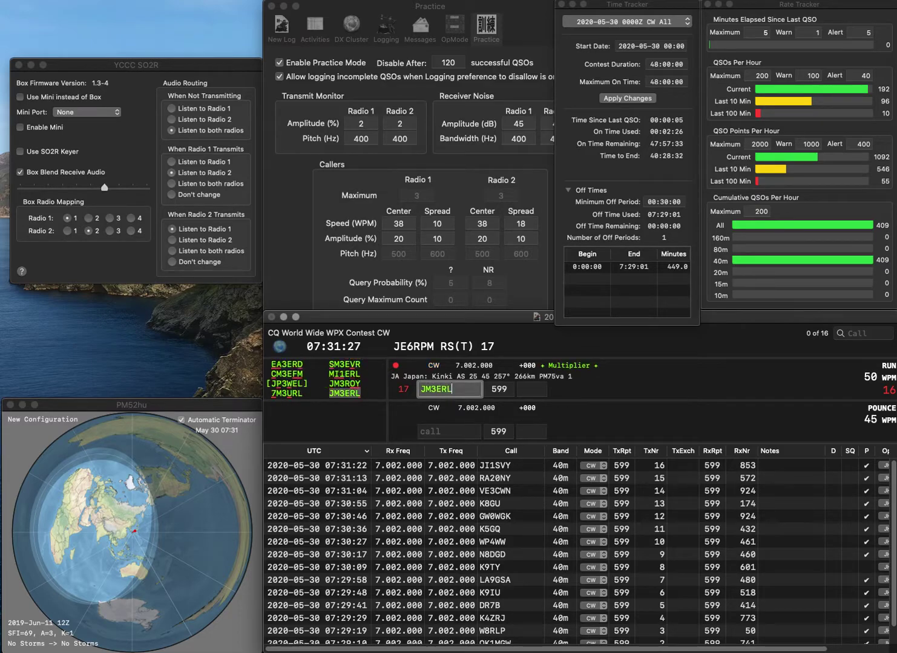
key("space")
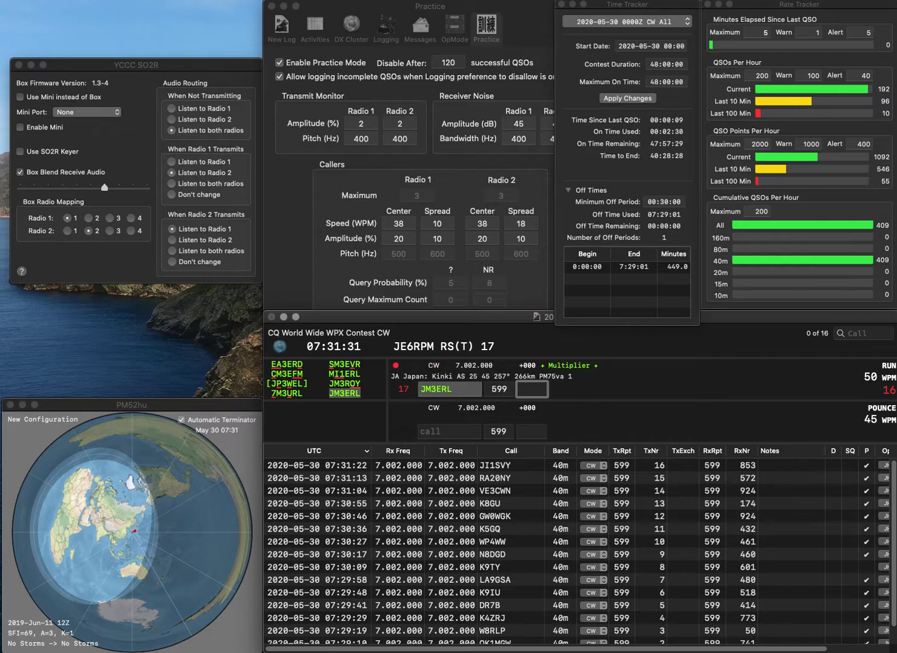
type("647")
key("Return")
Step: Log a run contact with S51R, report 599 and received number 777
type("S51R")
key("space")
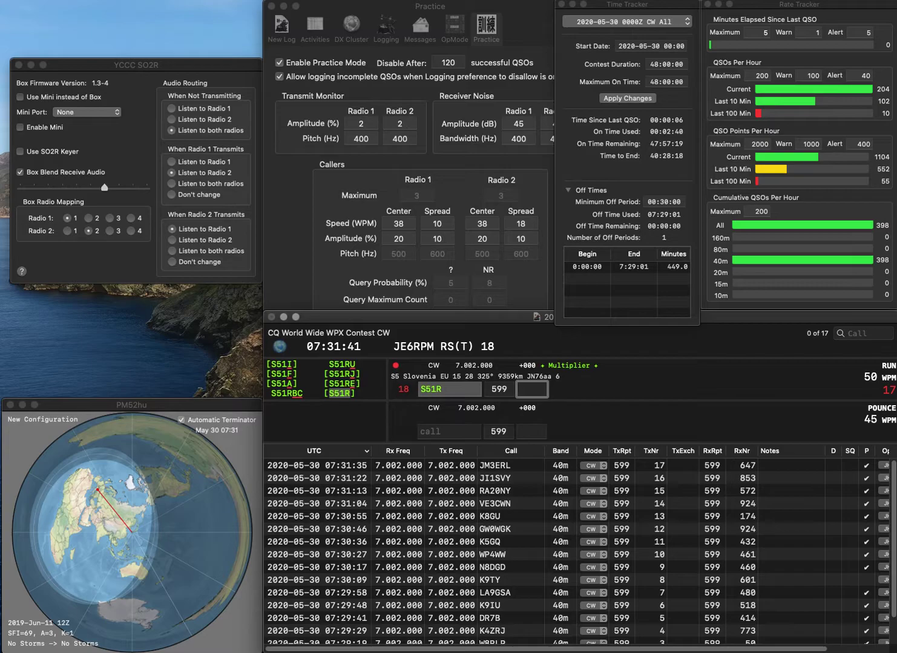
type("777")
key("Return")
type("K1")
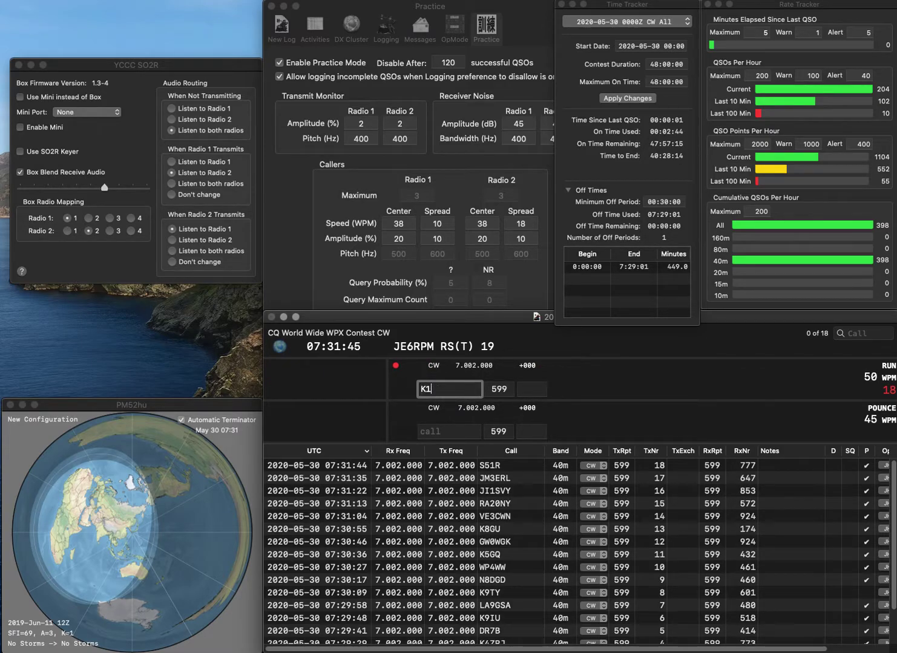
type("ZZ")
key("space")
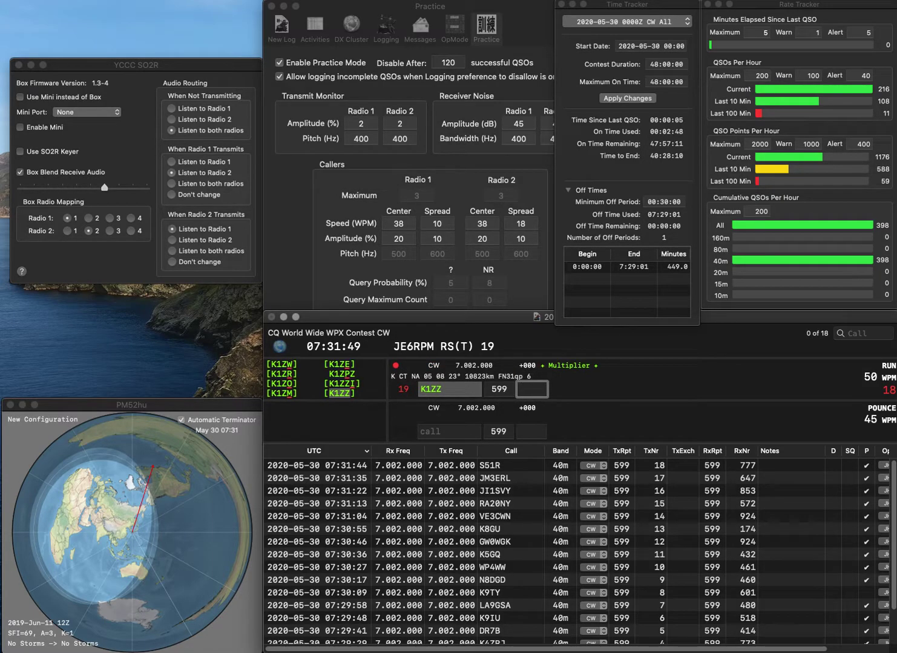
type("643")
key("Return")
Step: Log a run contact with PA5N, report 599 and received number 97
type("PA5N")
key("Return")
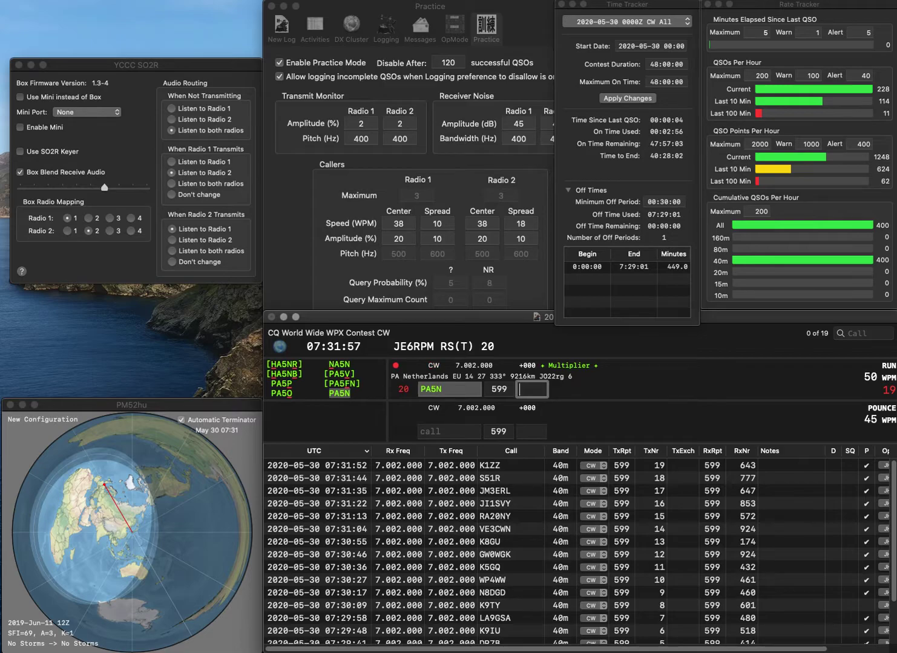
type("97")
key("Return")
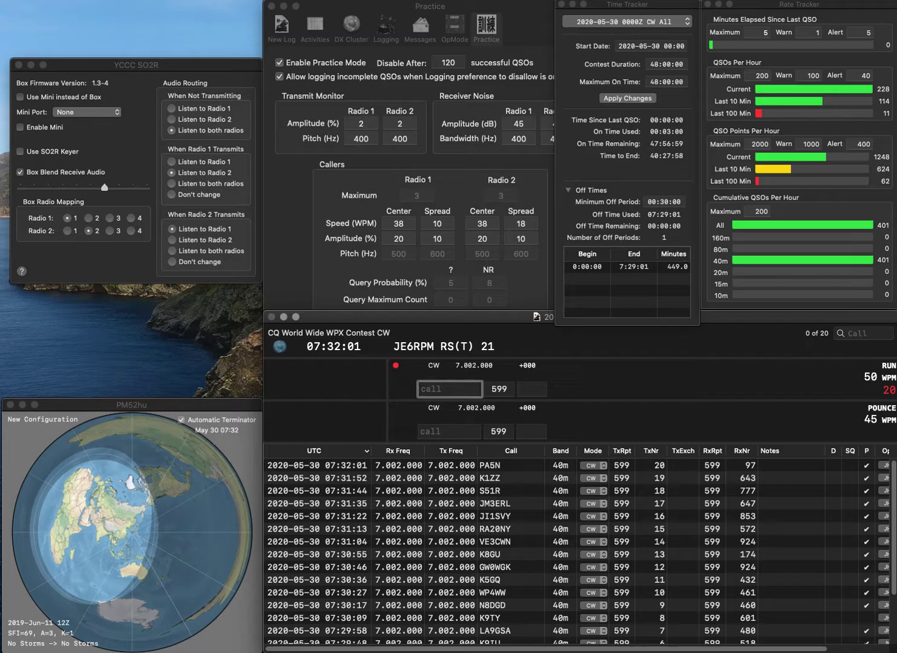
type("VA7J")
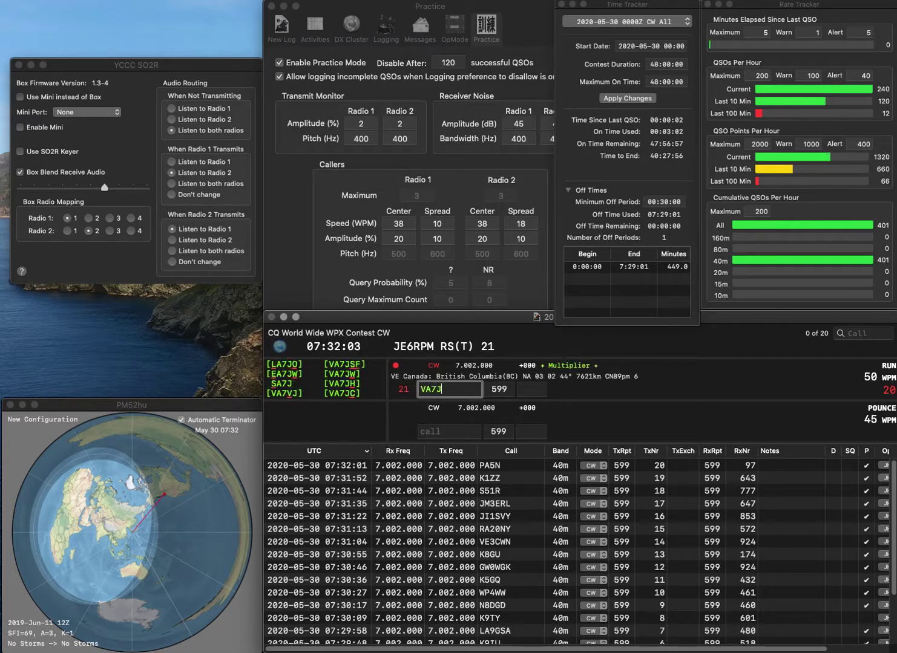
type("H")
key("Return")
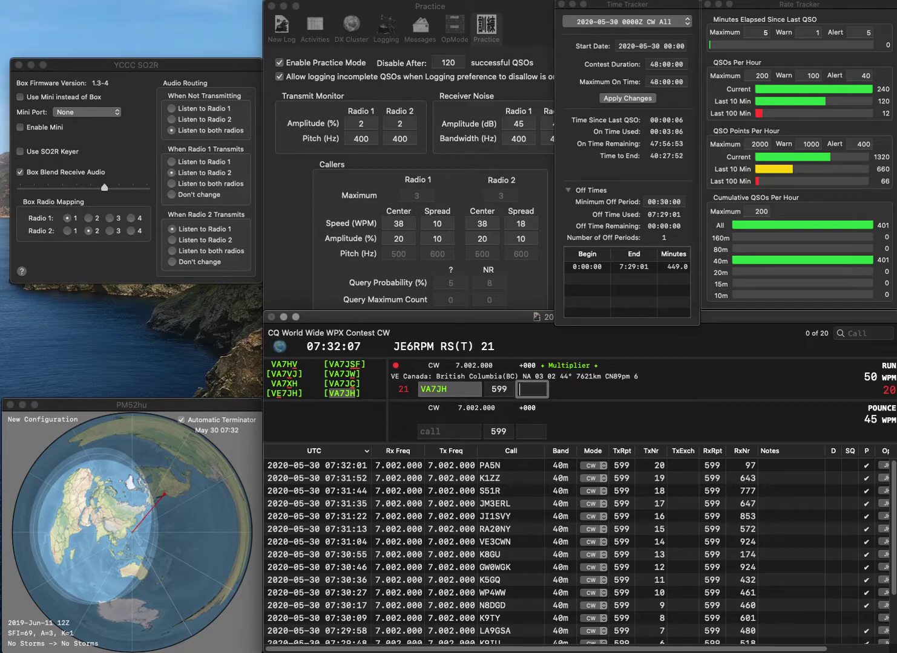
type("146")
key("Return")
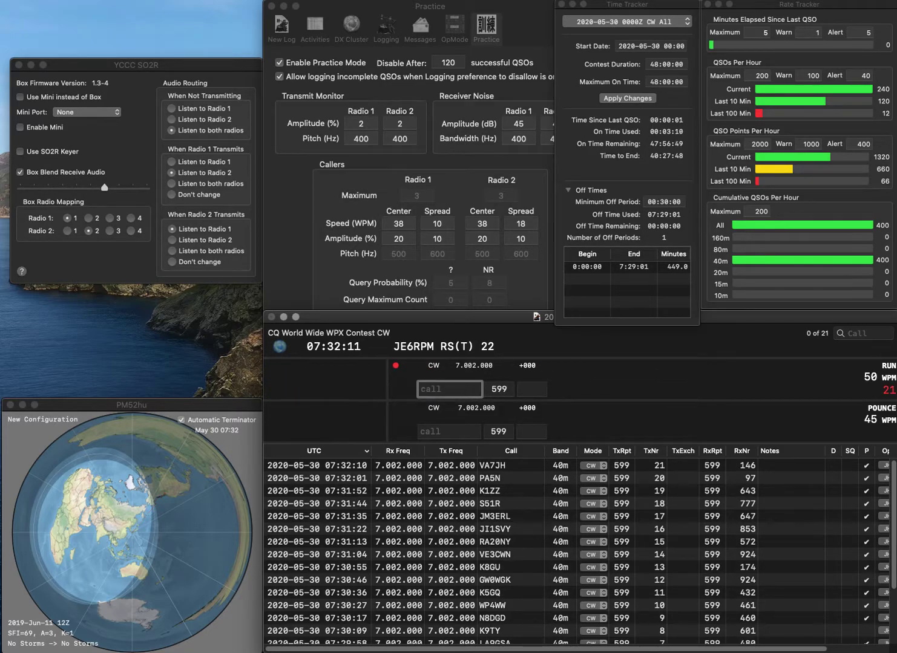
type("8VZ")
left_click(420, 389)
type("VE")
key("Delete")
type("7VZ")
key("Return")
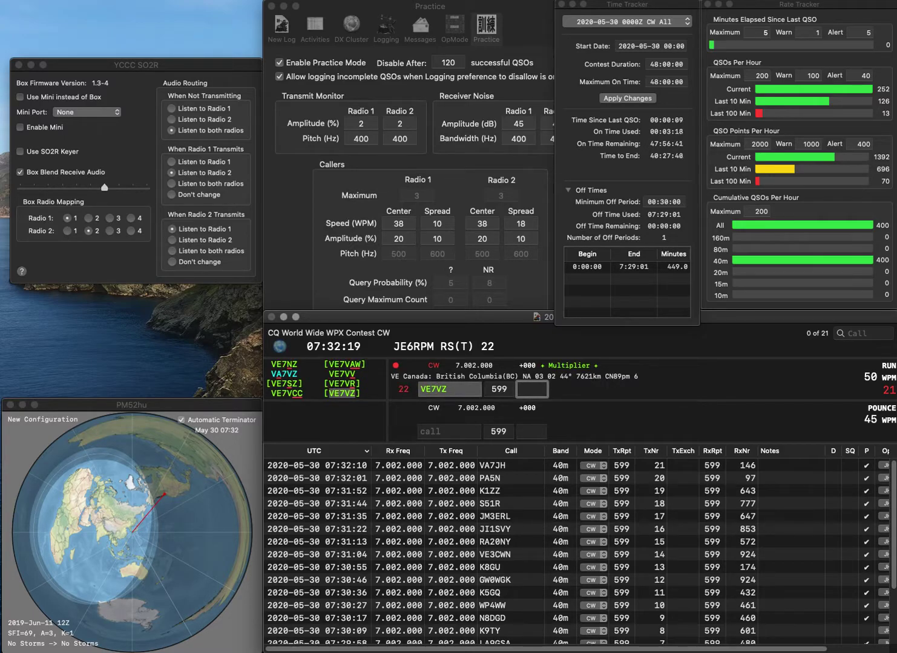
type("532")
key("Return")
Step: Log a run contact with N5WS, report 599 and received number 283
type("N5WS")
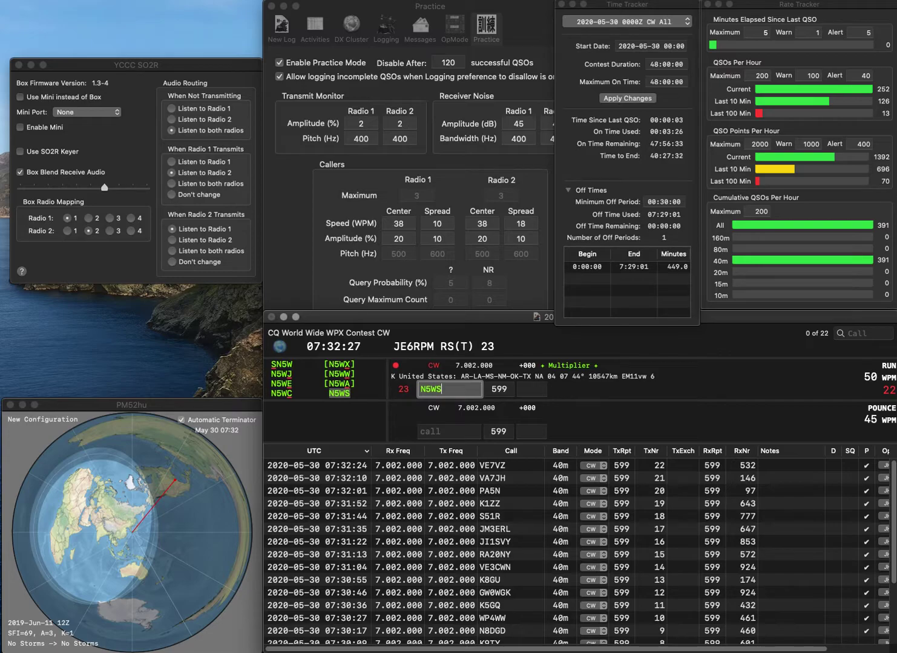
key("Tab")
type("283")
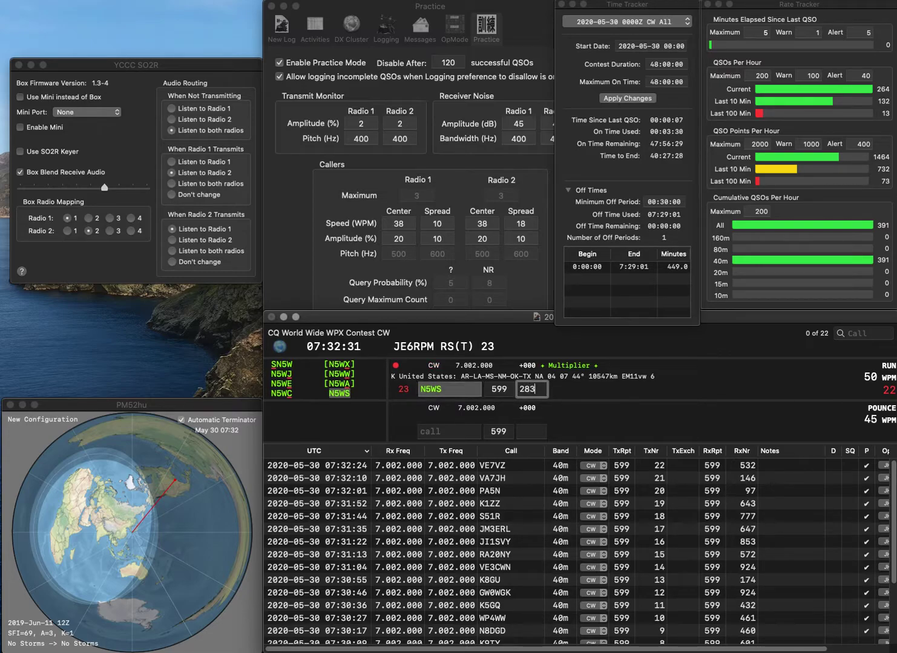
key("Return")
Step: Log a run contact with SP308PAF, report 599 and received number 926
type("SP3")
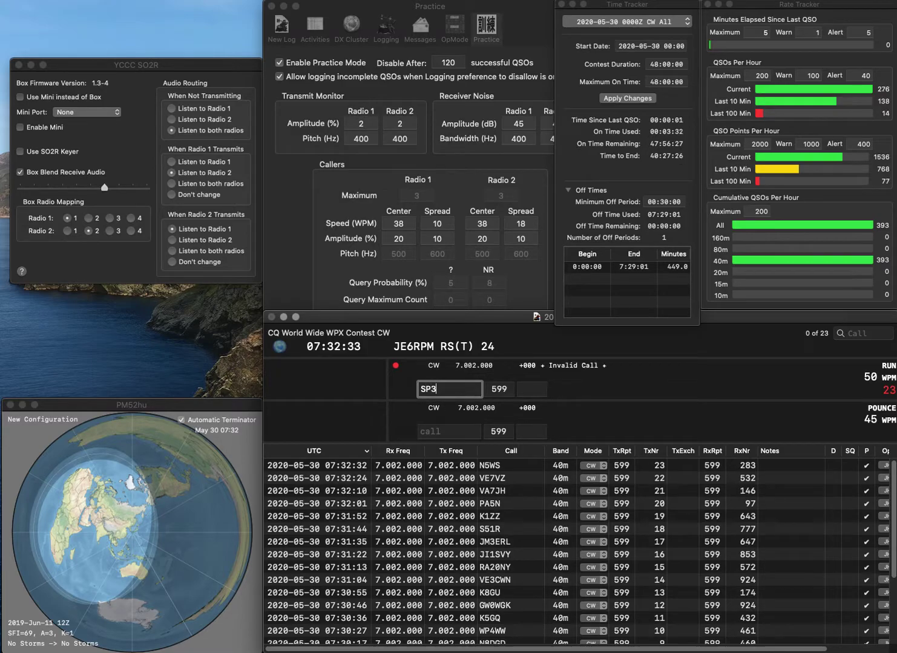
type("00")
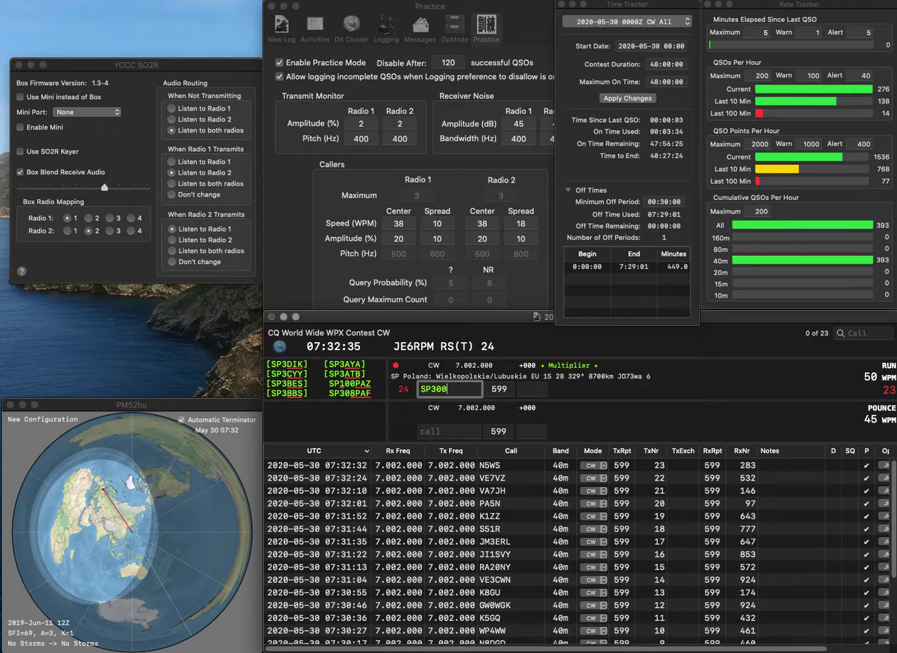
key("BackSpace")
type("8P")
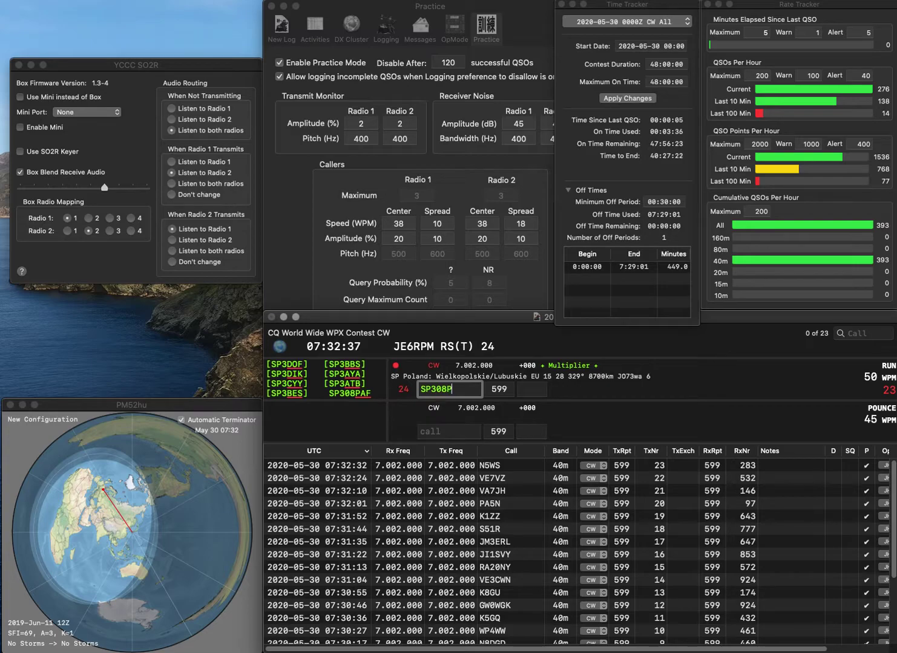
type("AF")
key("space")
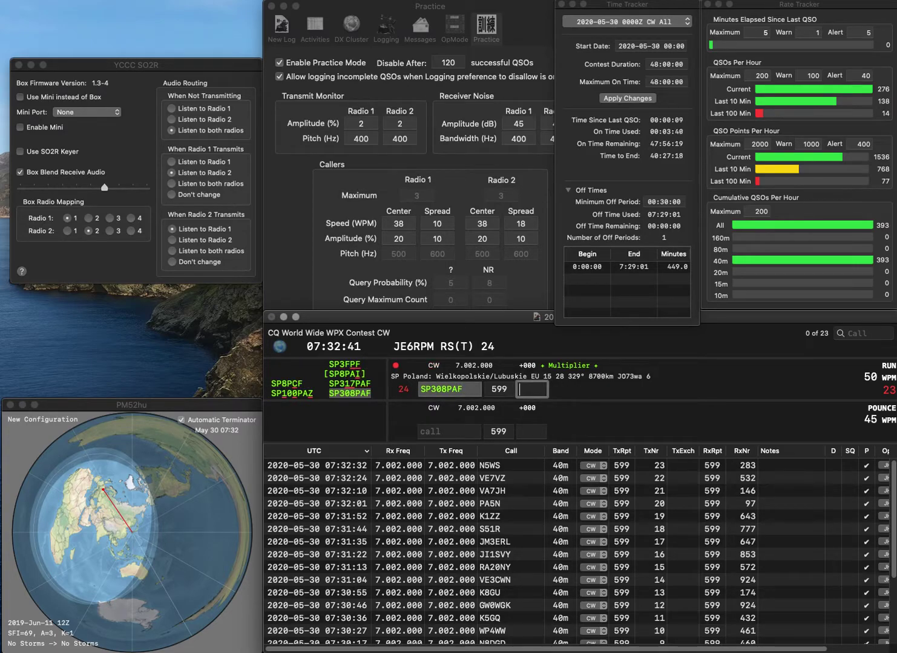
type("926")
key("Return")
type("JM1ZIW")
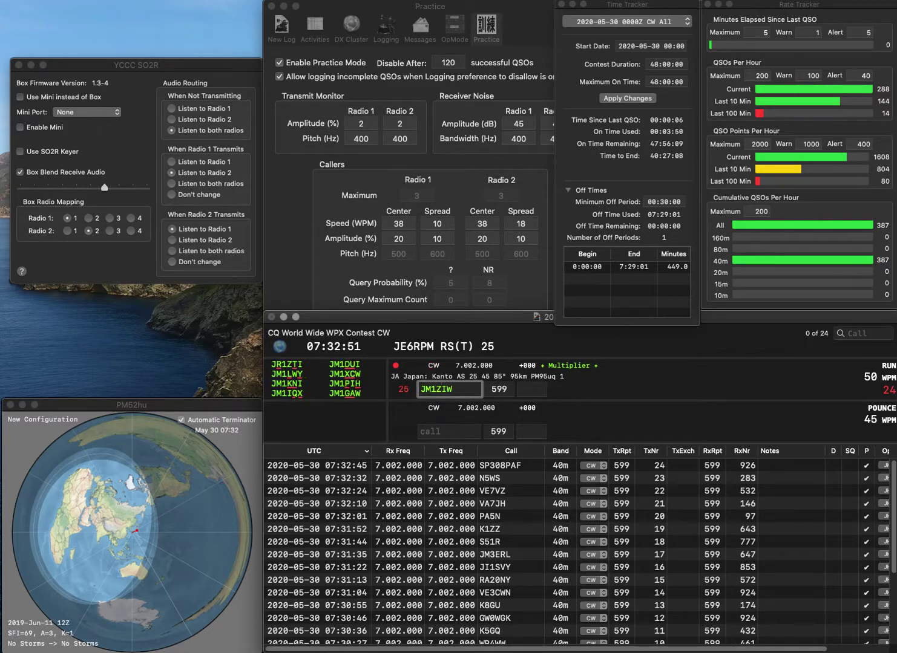
left_click(442, 389)
key("Delete")
type("A")
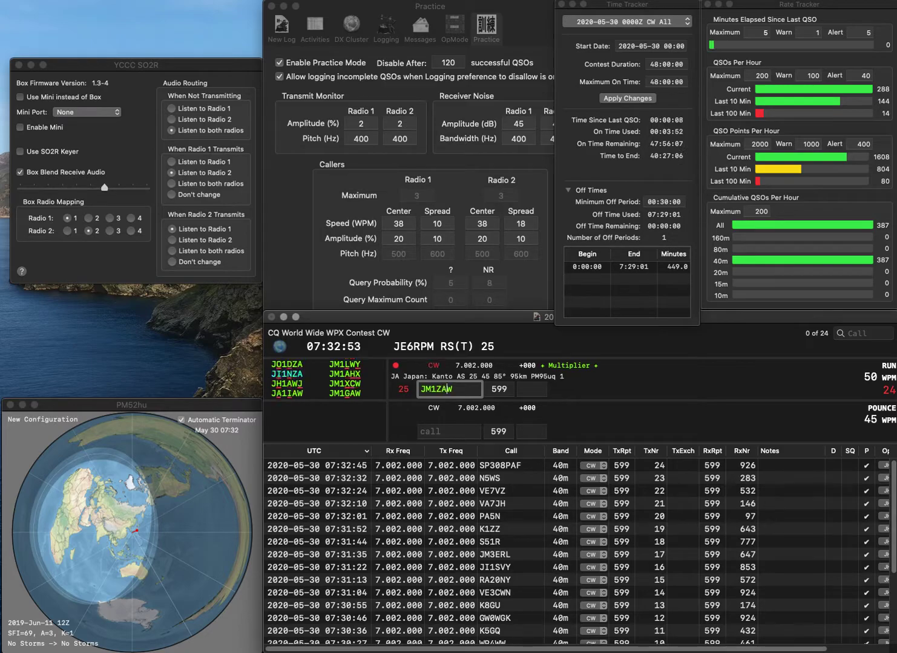
key("Delete")
type("G")
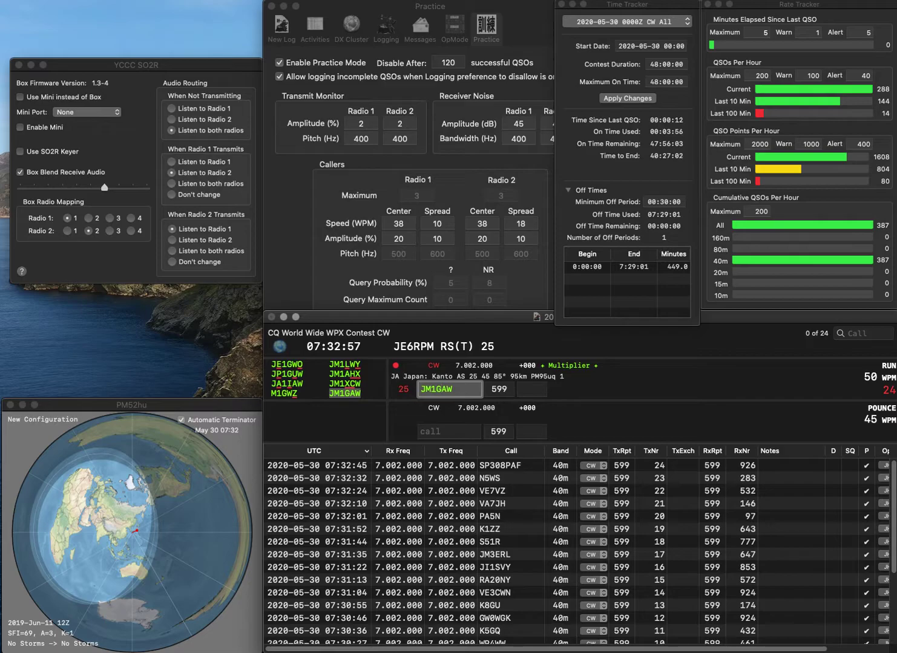
key("Tab")
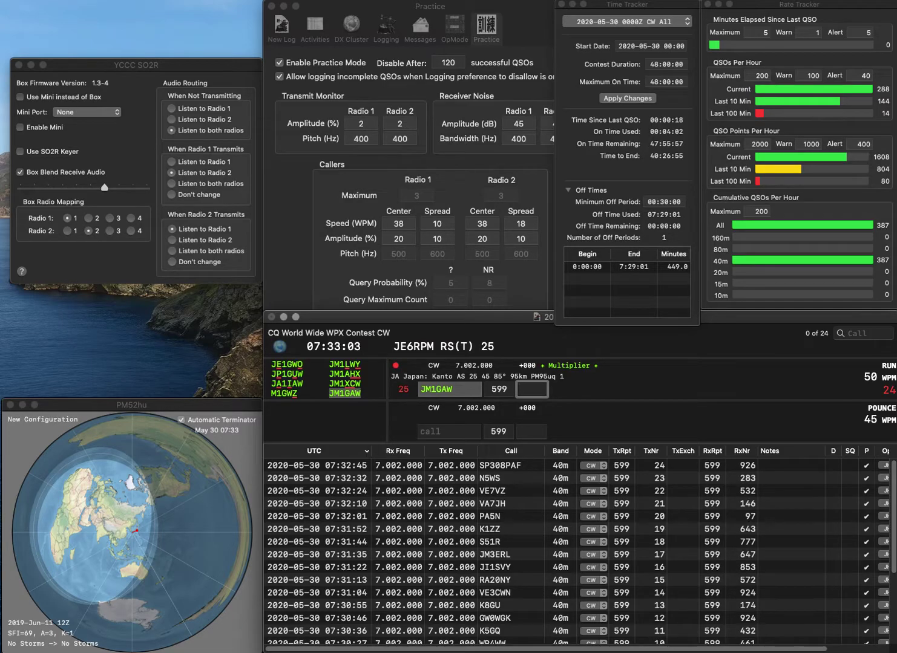
type("7")
key("Return")
type("K3BVF")
key("Left")
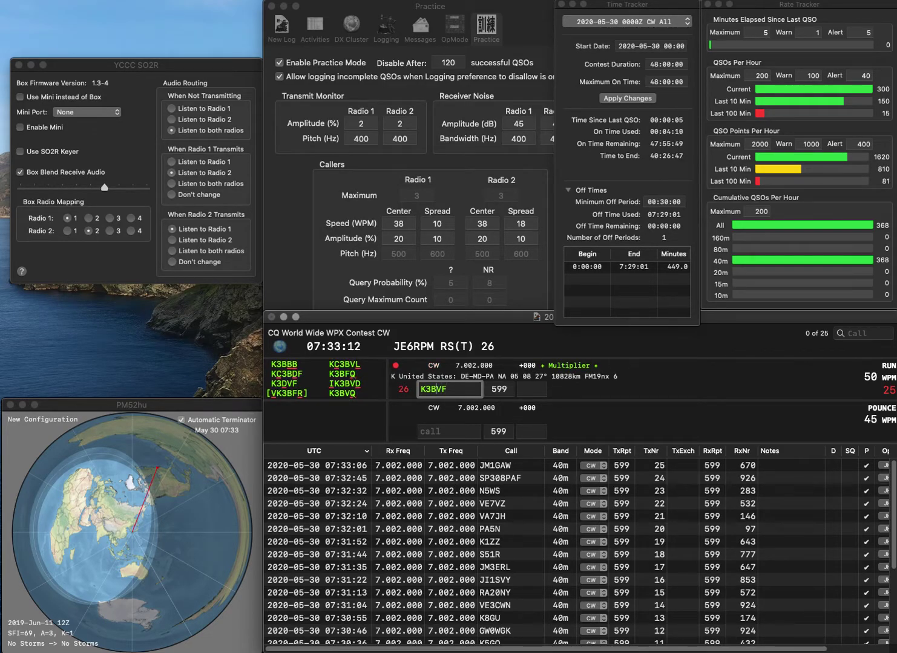
key("Left")
key("BackSpace")
type("D")
key("Return")
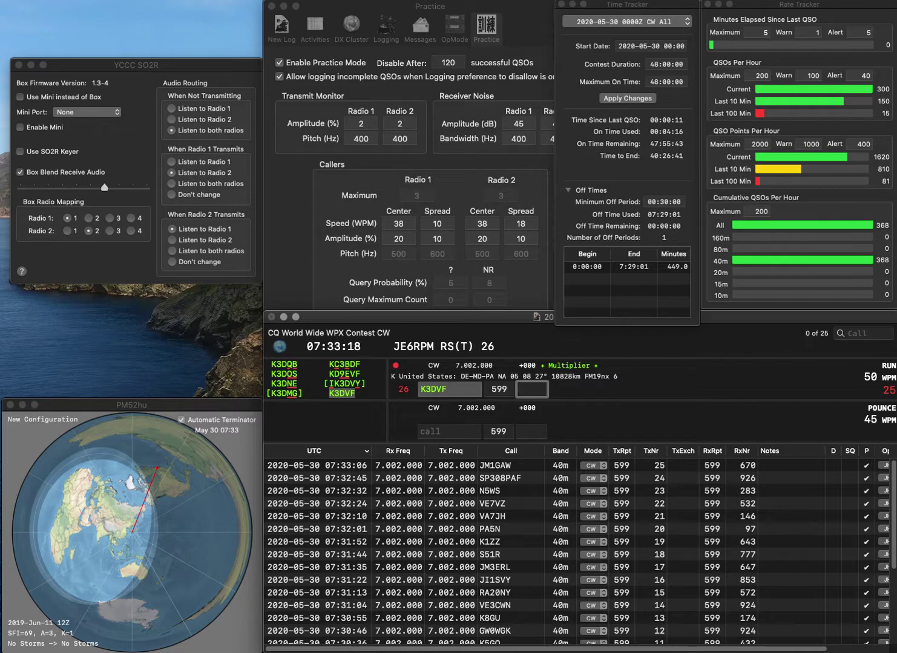
type("376")
key("Return")
Step: Log a run contact with G6UBM, report 599 and received number 29
type("G6UBM")
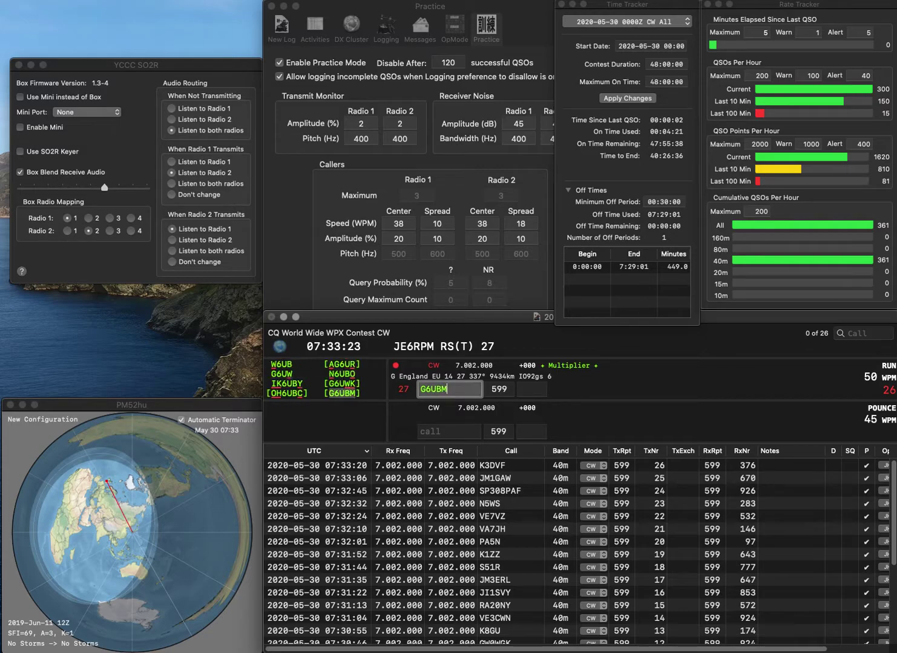
key("Return")
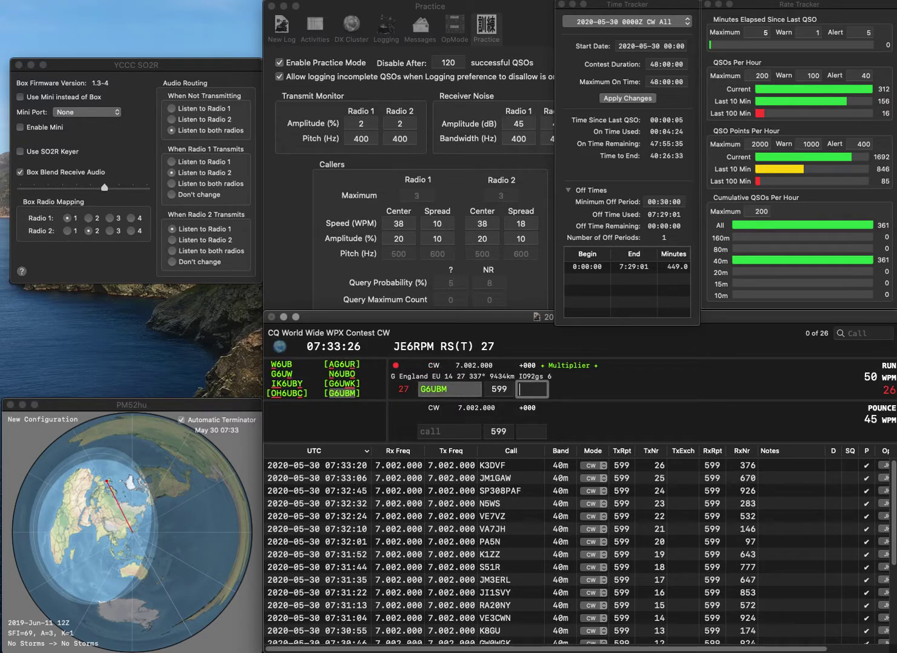
type("29")
key("Return")
type("G5W")
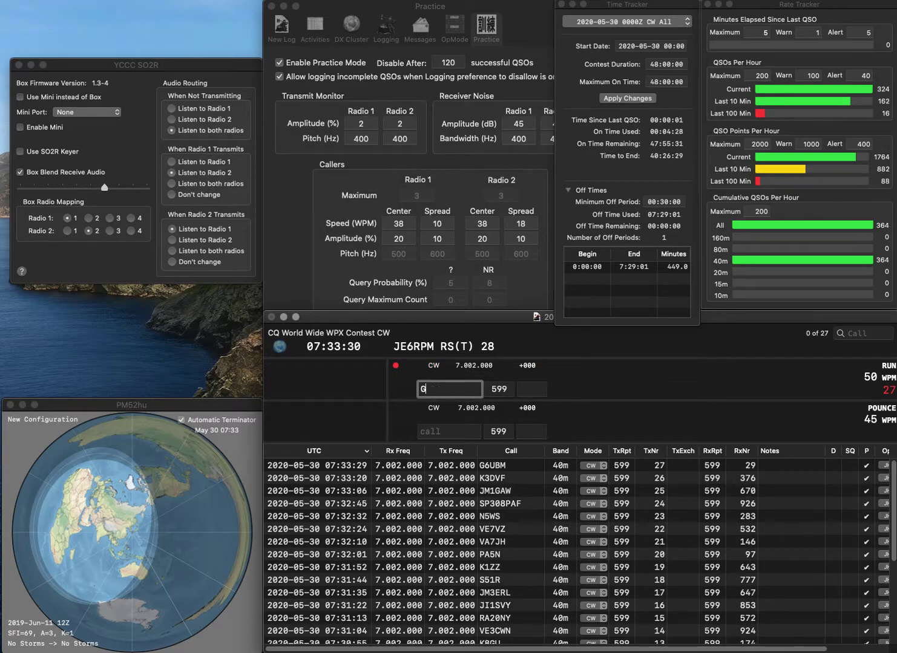
key("Return")
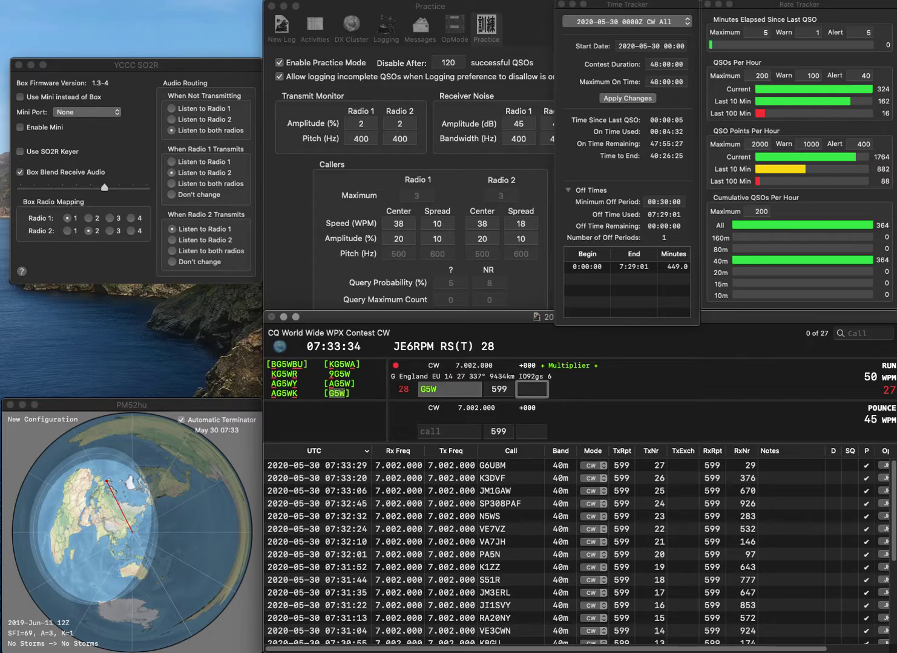
type("751")
key("Return")
Step: Log a run contact with RX7A, report 599 and received number 905
type("RX7A")
key("space")
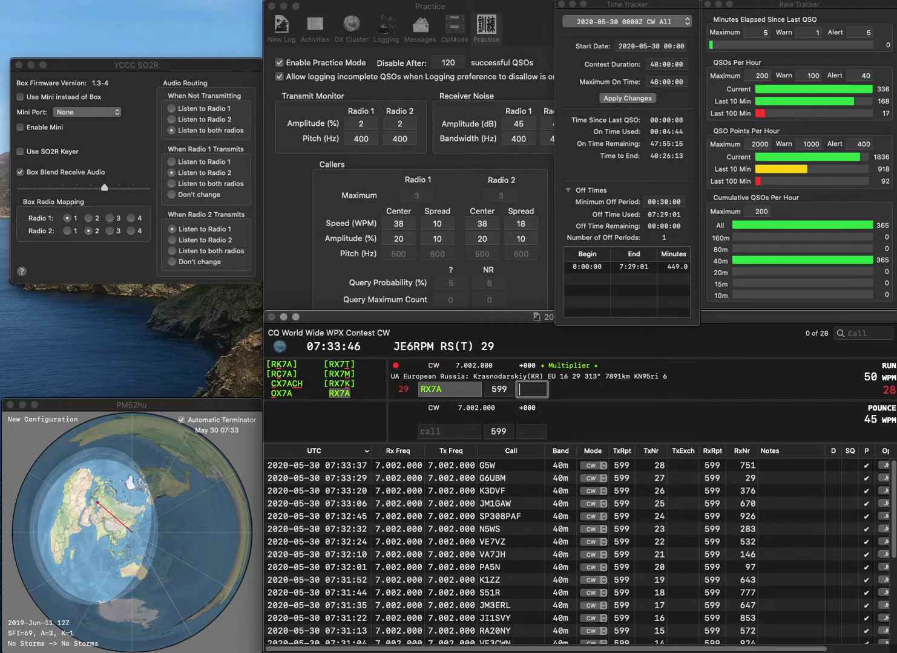
type("05")
key("Return")
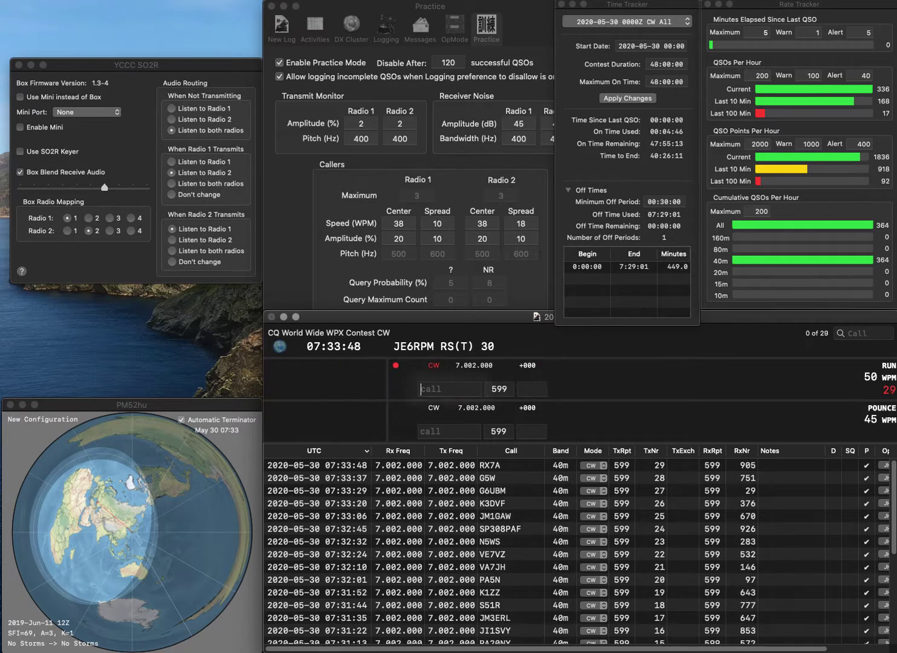
type("VE2")
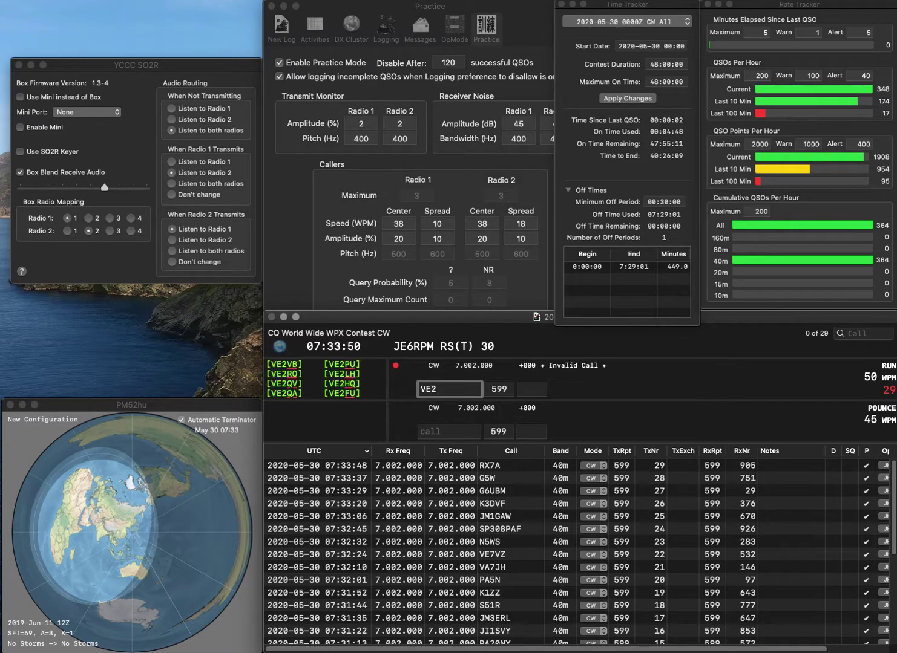
type("KA")
left_click(433, 389)
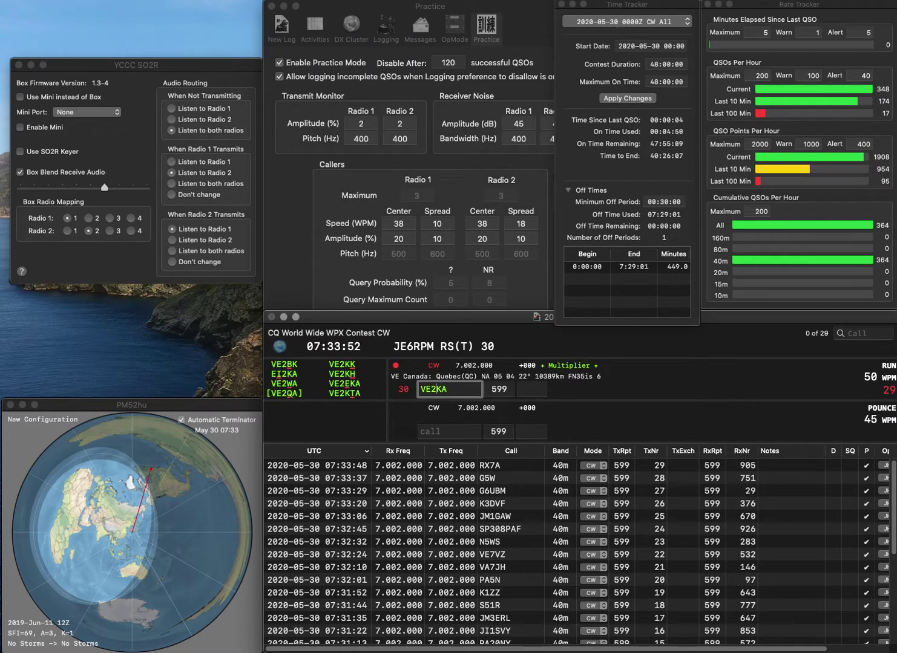
type("T")
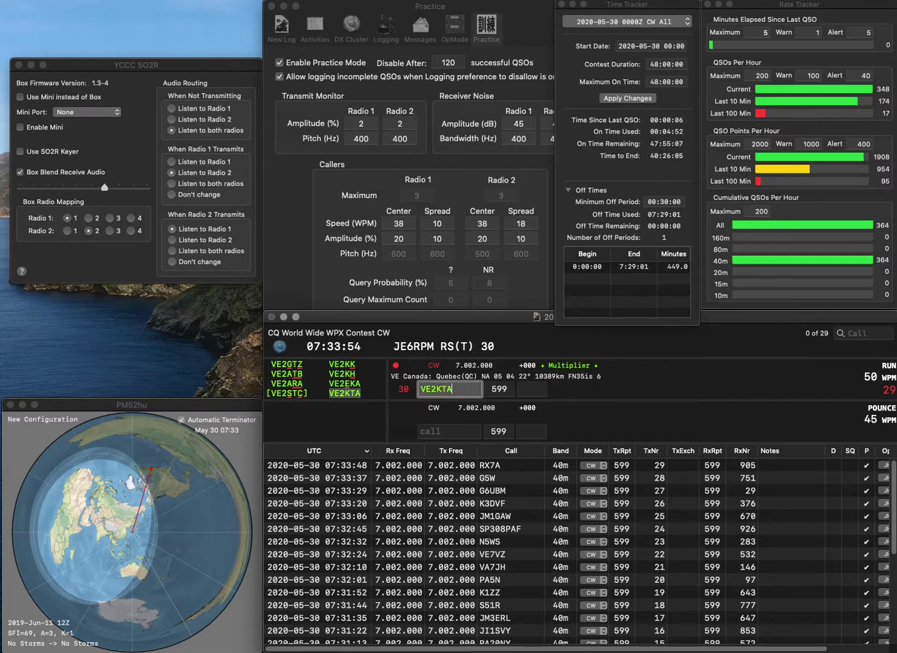
key("BackSpace")
key("BackSpace")
key("BackSpace")
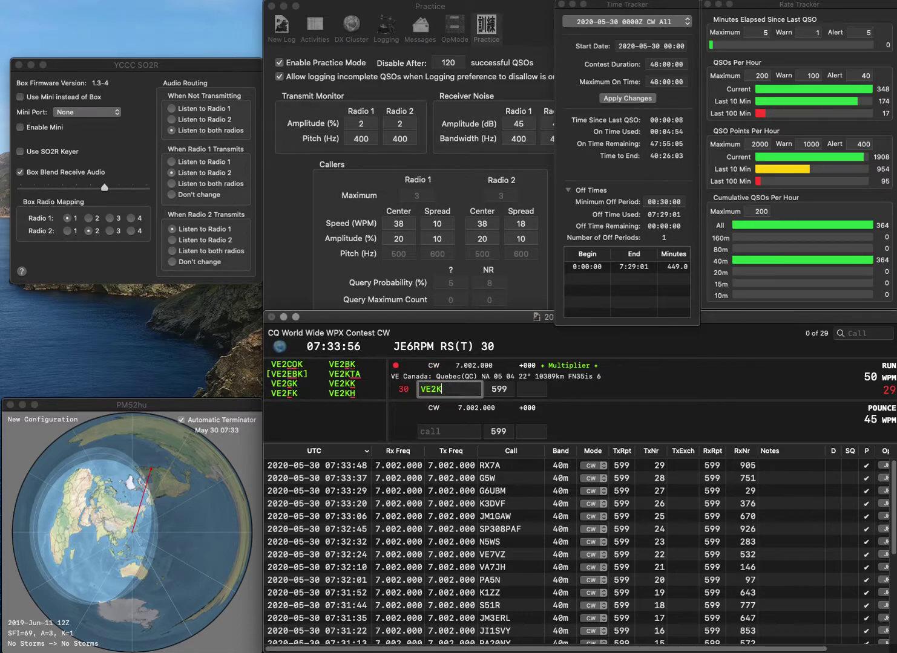
type("EKA")
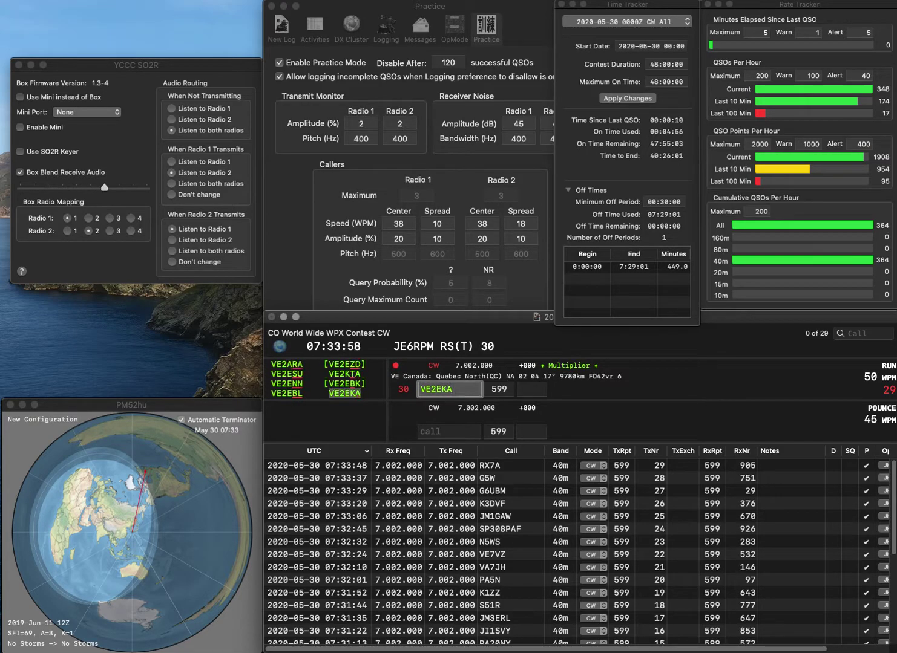
key("Tab")
type("890")
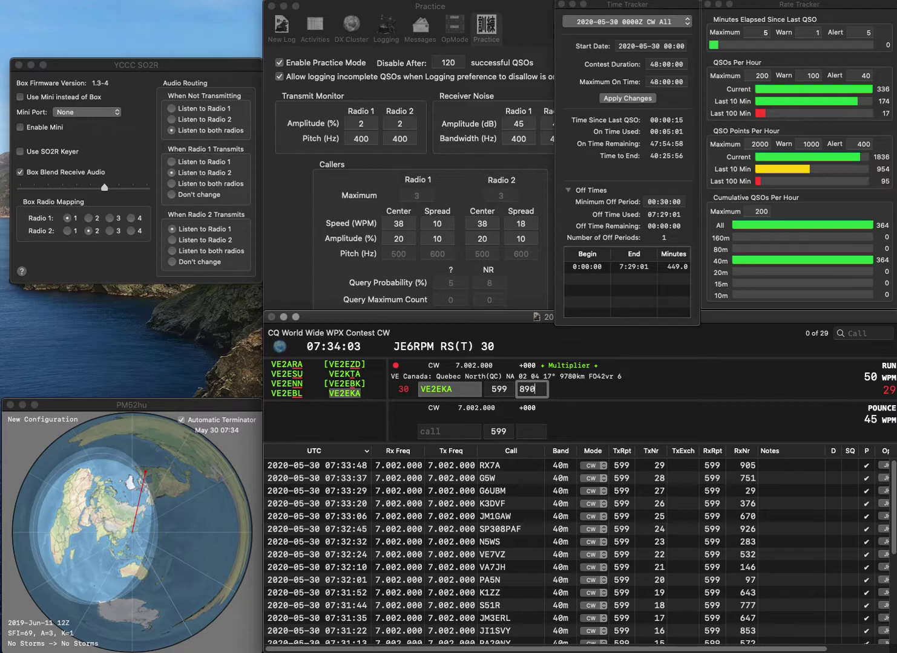
key("Return")
Step: Log a run contact with K2SD, report 599 and received number 439
type("K2")
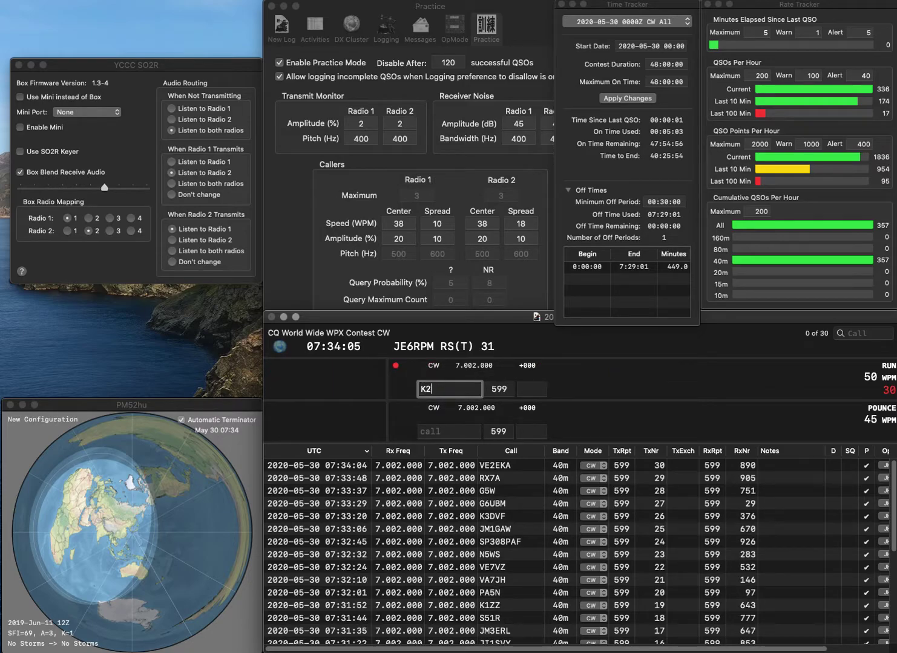
type("SD")
key("Return")
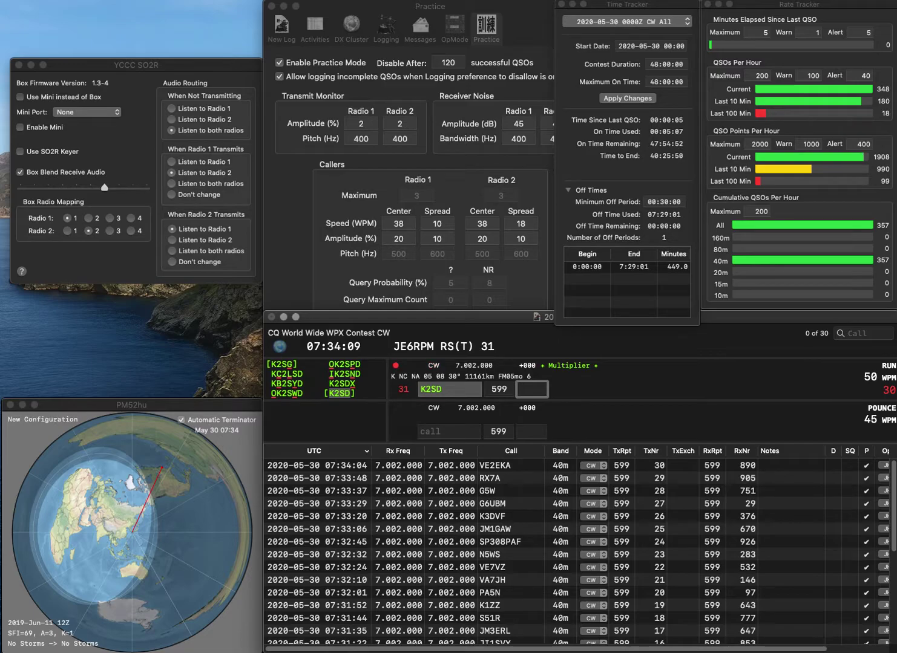
type("439")
key("Return")
type("K")
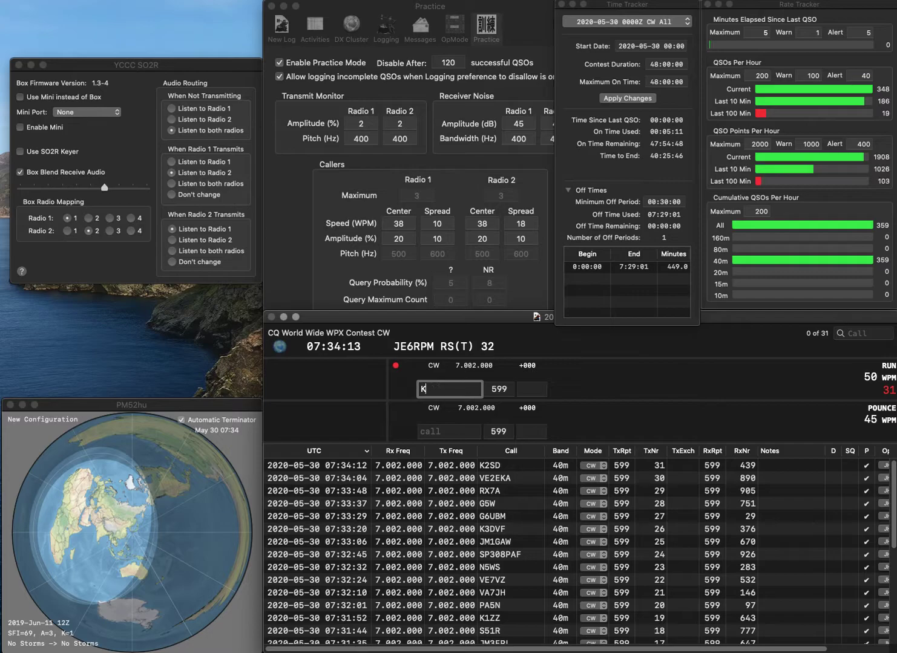
type("5DDE")
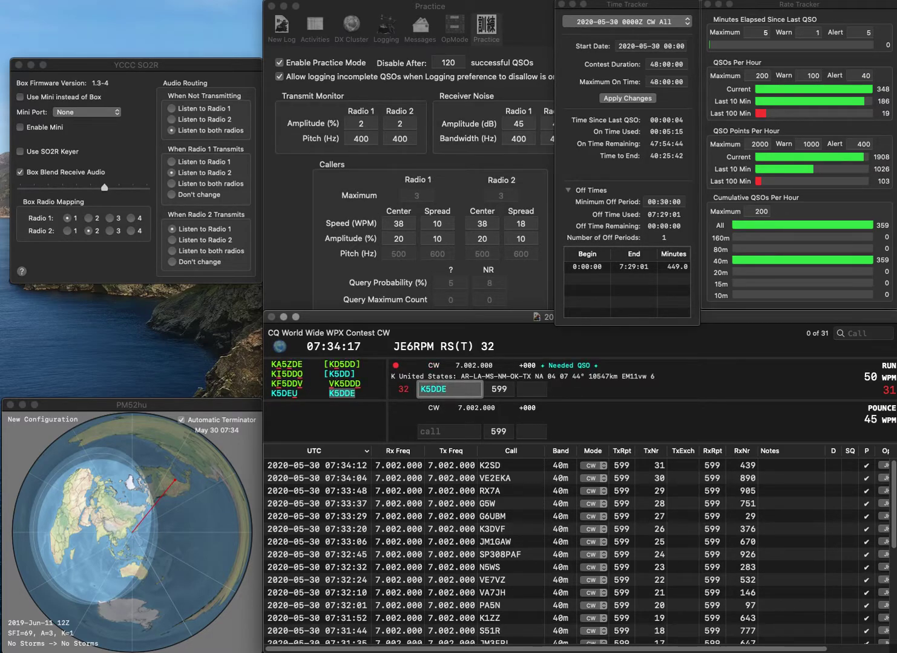
key("Tab")
type("967")
key("Return")
Step: Log a run contact with JK7CJM, report 599 and received number 415
type("JK7CJ")
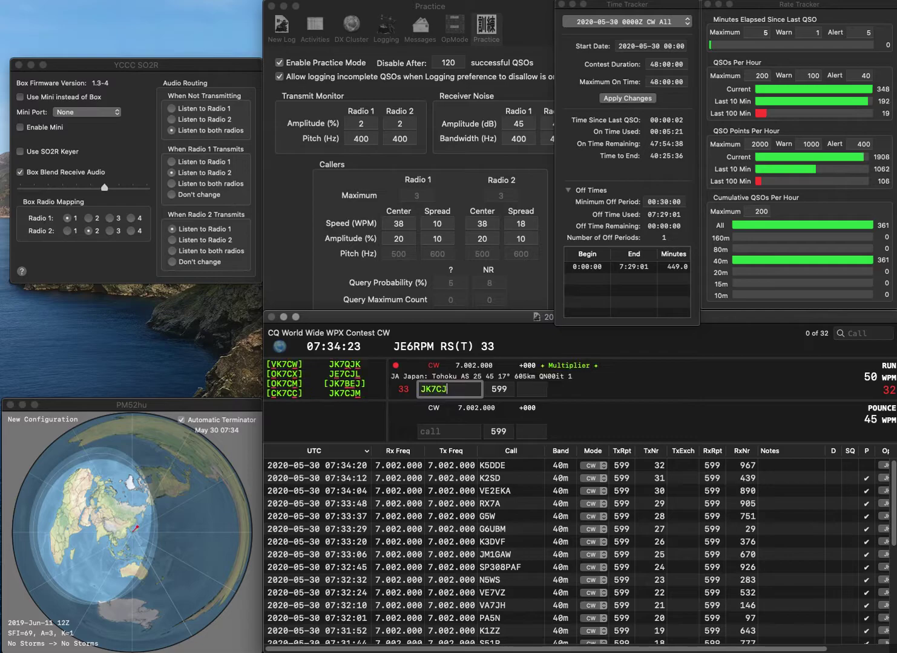
type("M")
key("Tab")
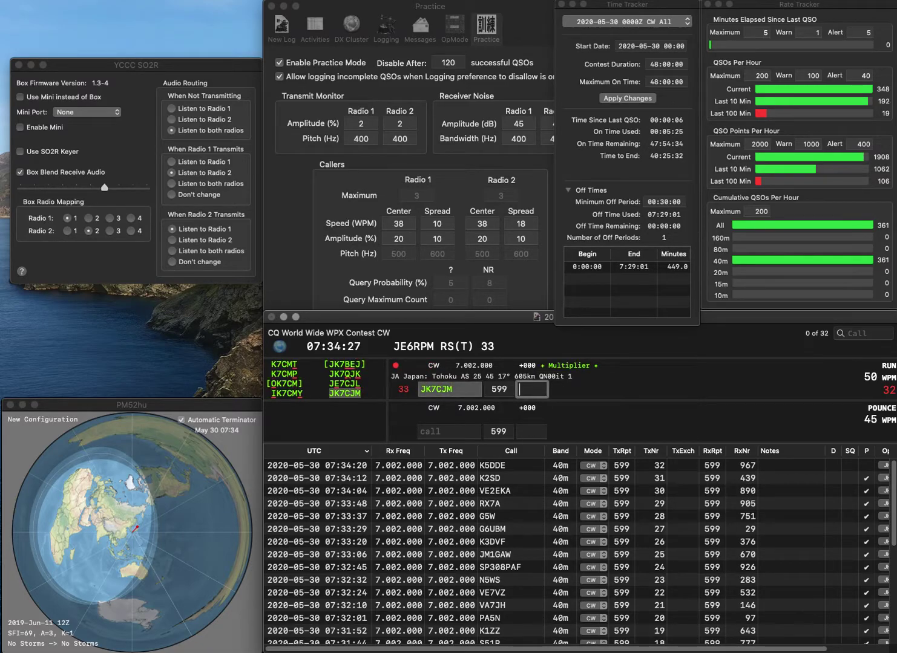
type("415")
key("Return")
type("WT1")
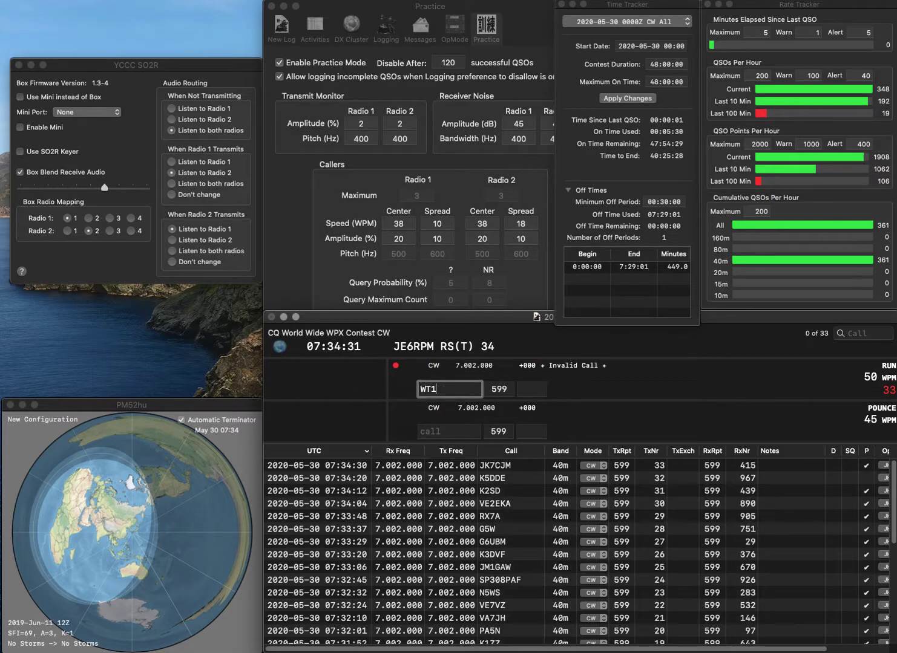
type("R")
key("Tab")
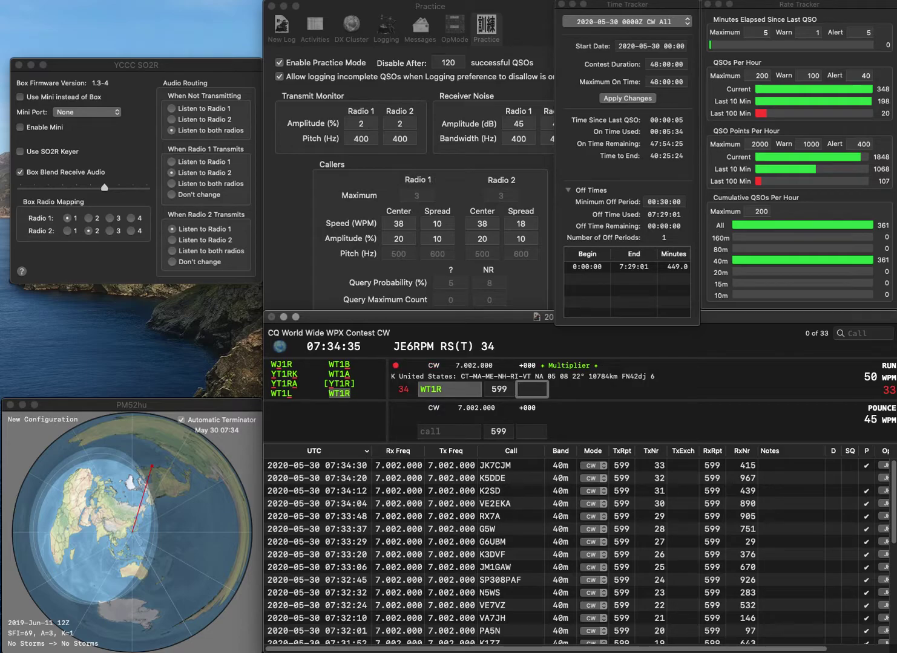
type("946")
key("Return")
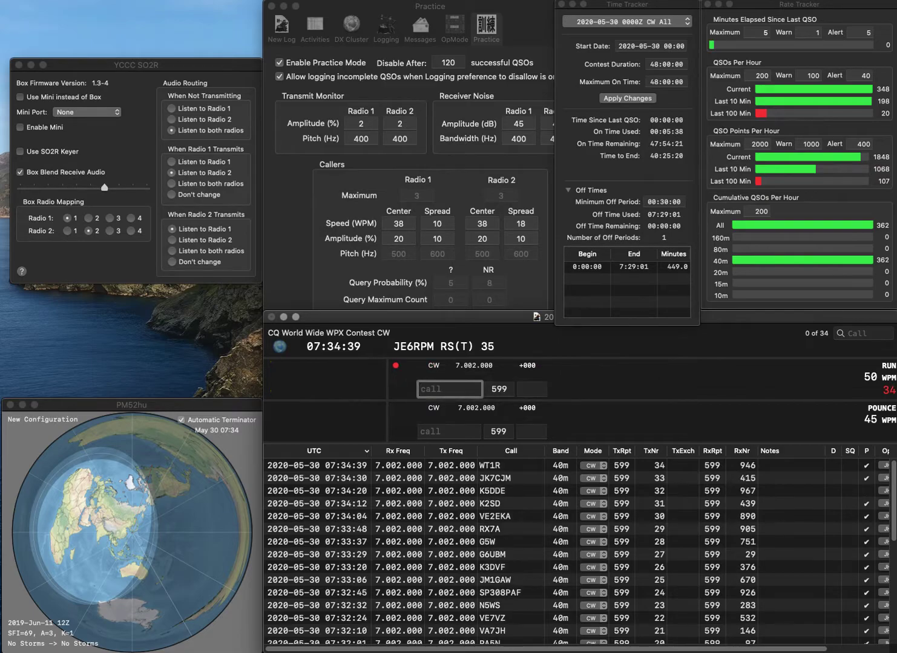
type("HB9DOS")
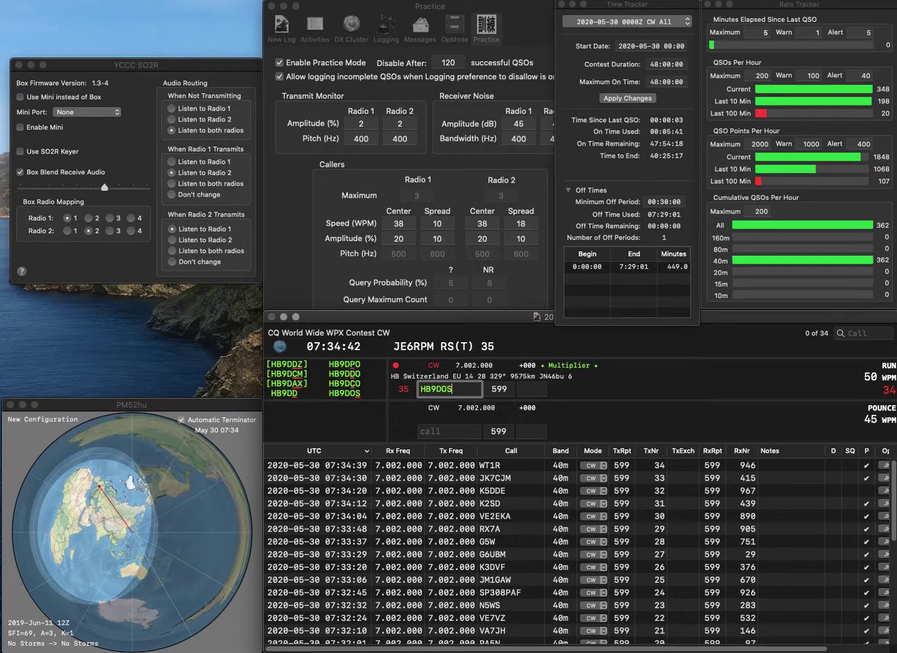
key("Return")
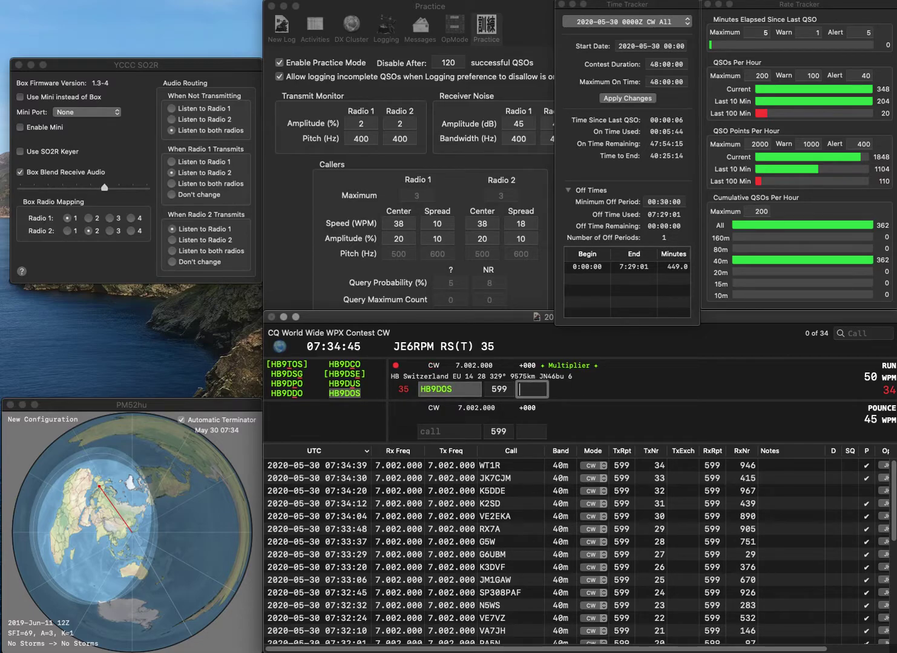
key("shift+Tab")
type("HB9BOS")
key("Tab")
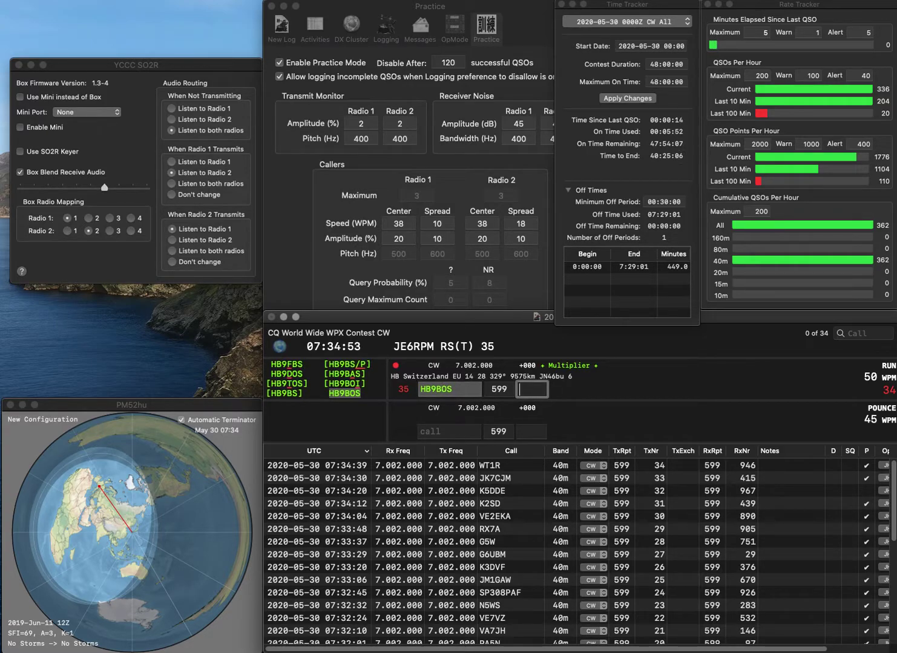
type("4")
key("Return")
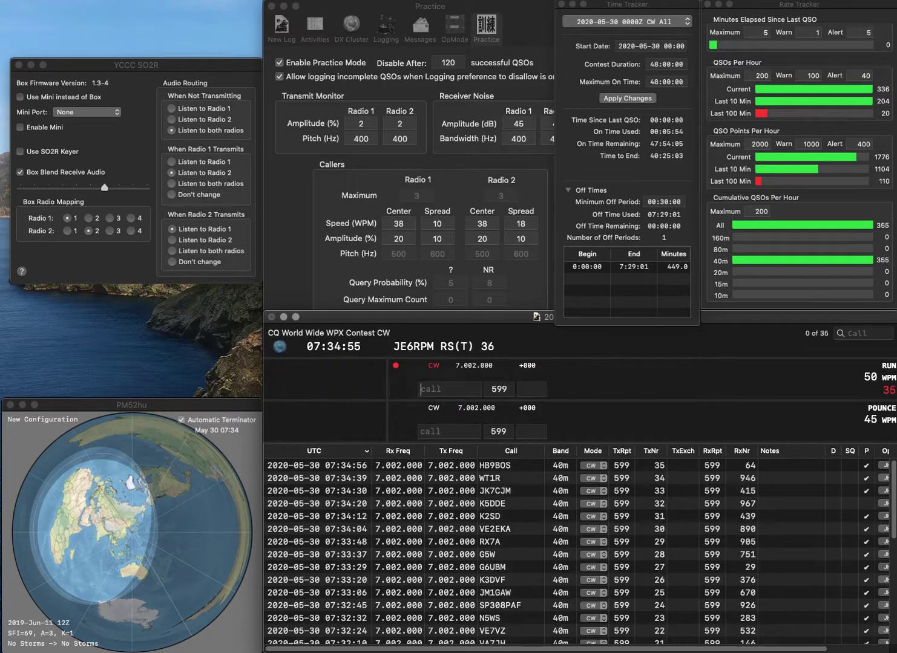
Step: Log a run contact with EW1TZ, report 599 and received number 796
type("EW1")
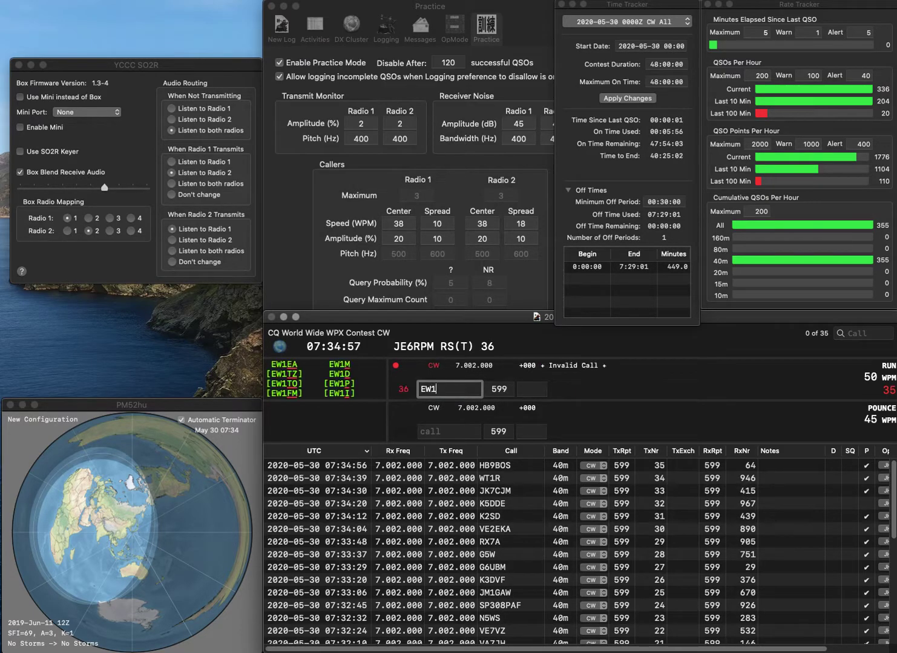
type("TZ")
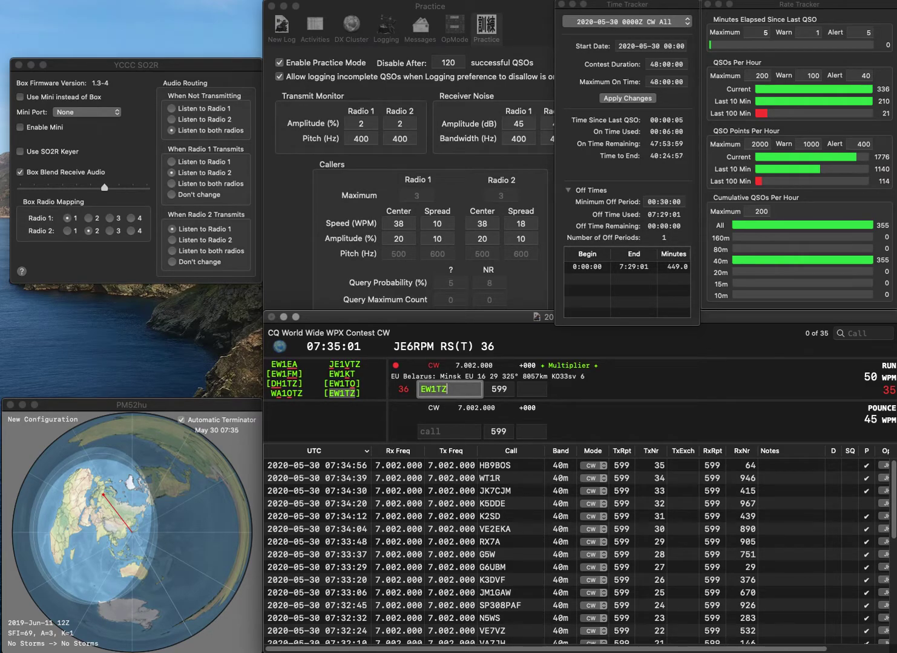
key("Tab")
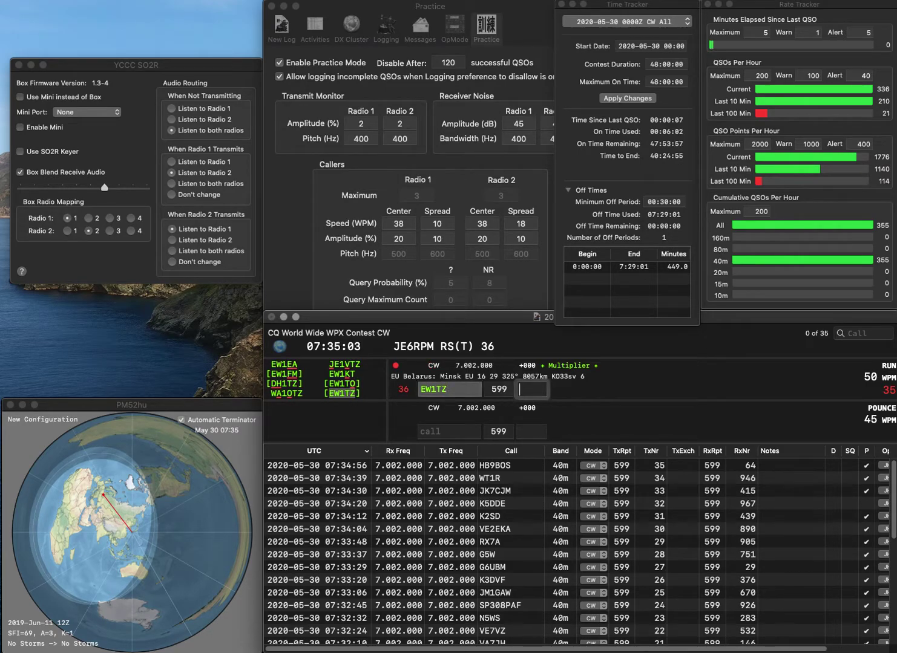
type("796")
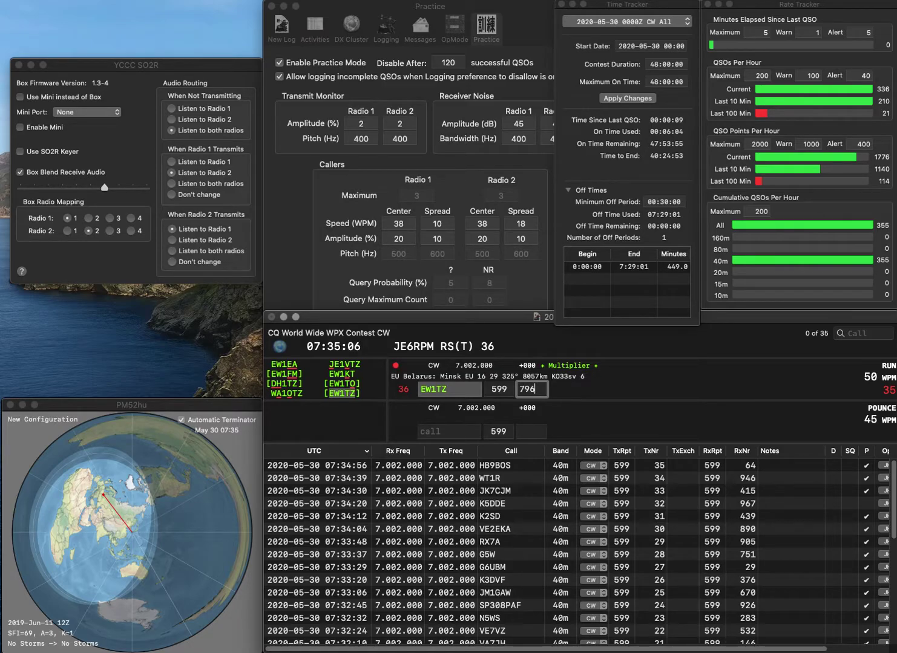
key("Return")
Step: Log a run contact with OX3HI, report 599 and received number 629, correcting the first-copied call sign OX3VI
type("OX3VI")
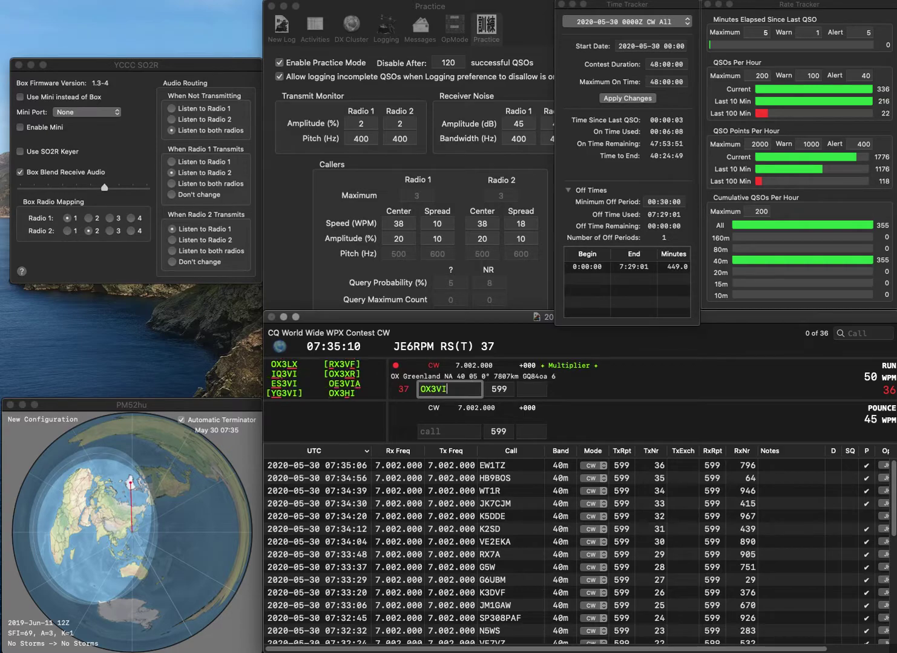
key("Left")
key("BackSpace")
type("H")
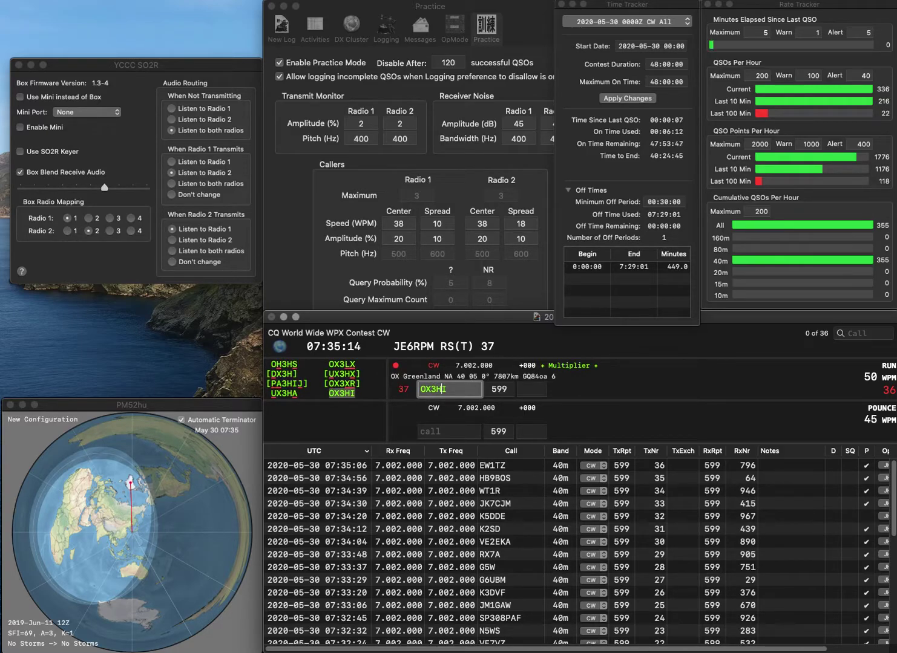
key("Tab")
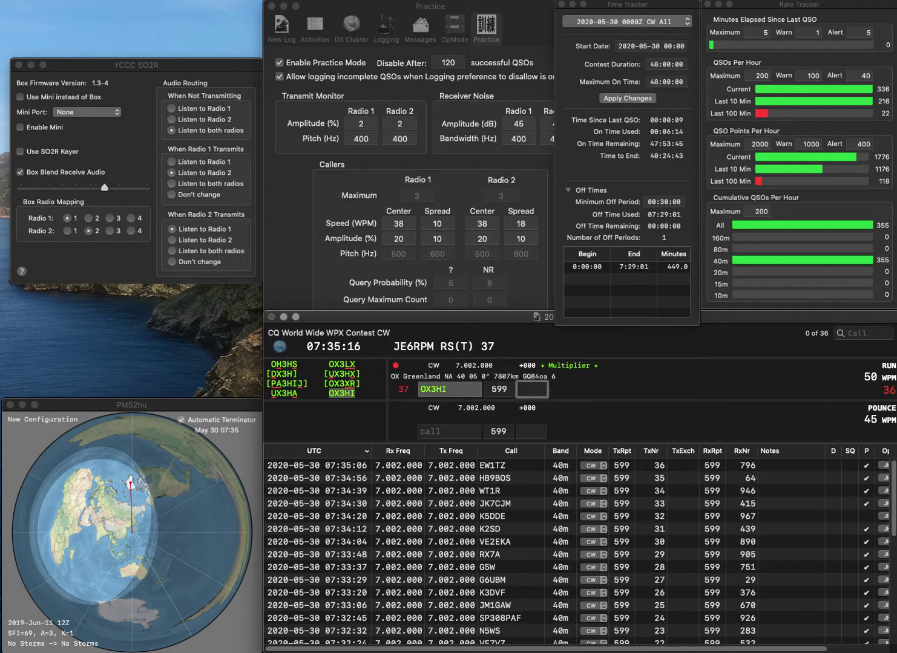
type("629")
key("Return")
type("F")
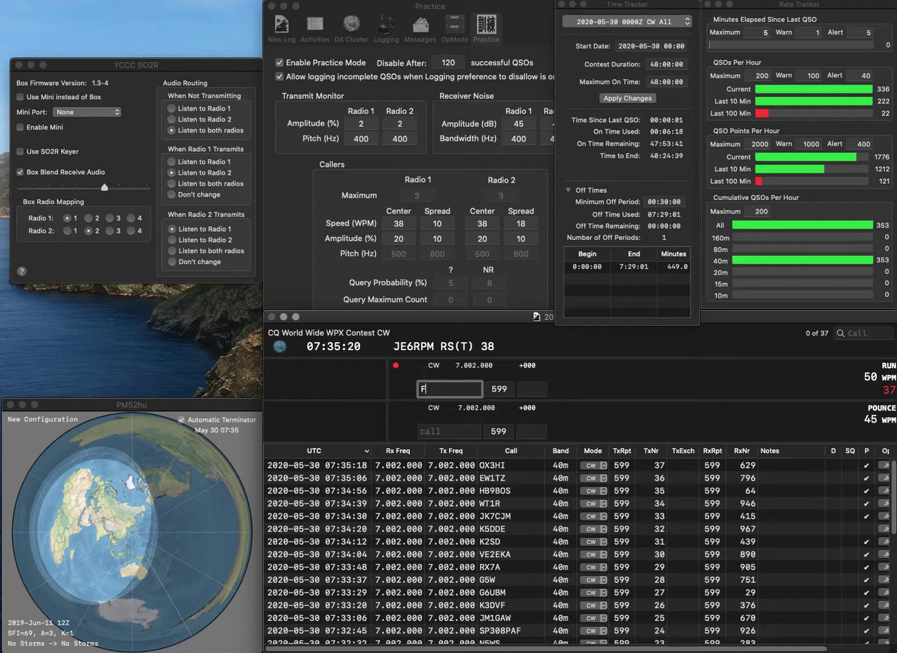
type("1UIJ")
key("Tab")
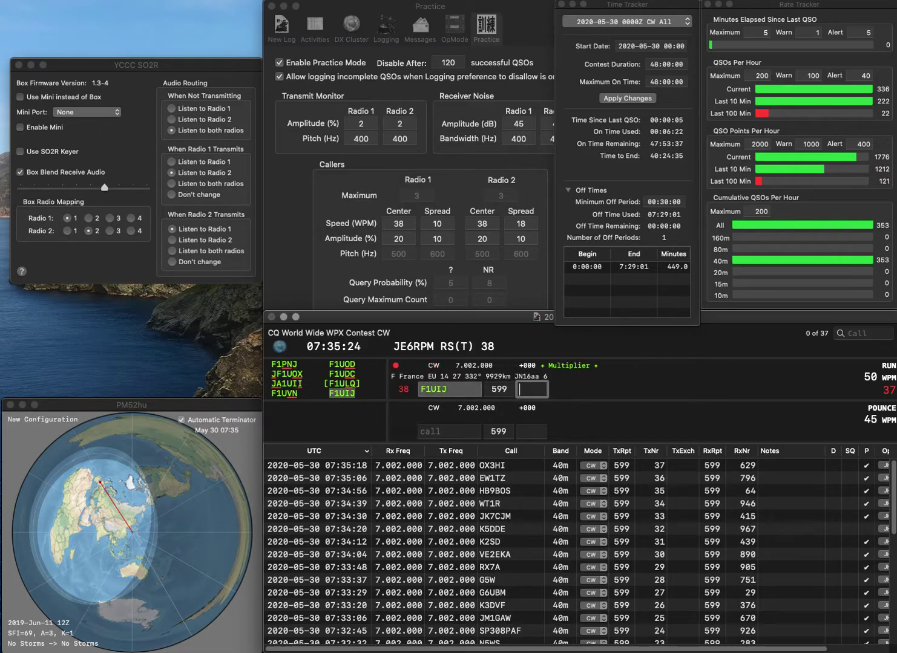
type("991")
key("Return")
type("HG0M")
key("Return")
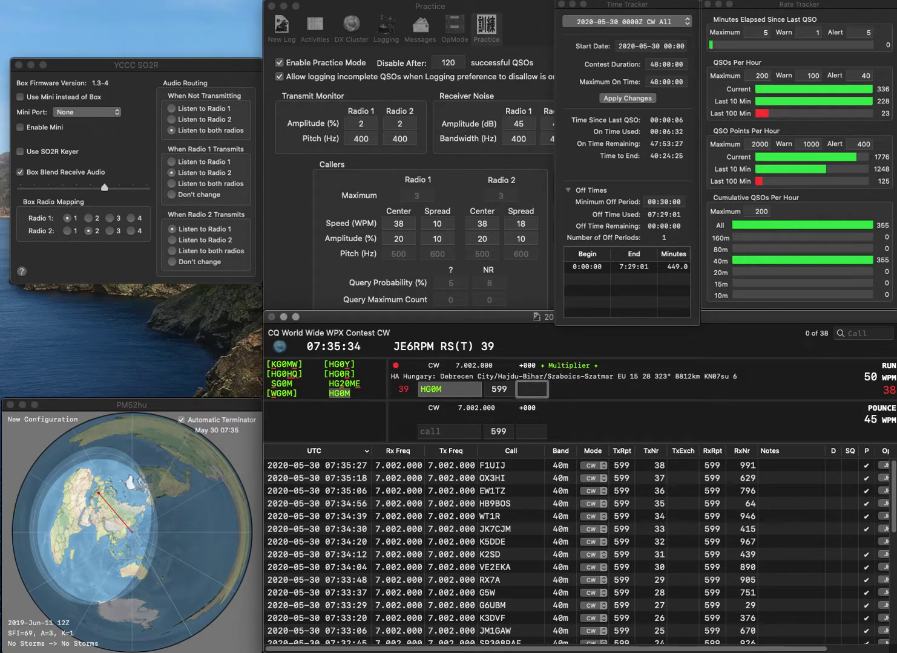
type("214")
key("Return")
type("OZ6EG")
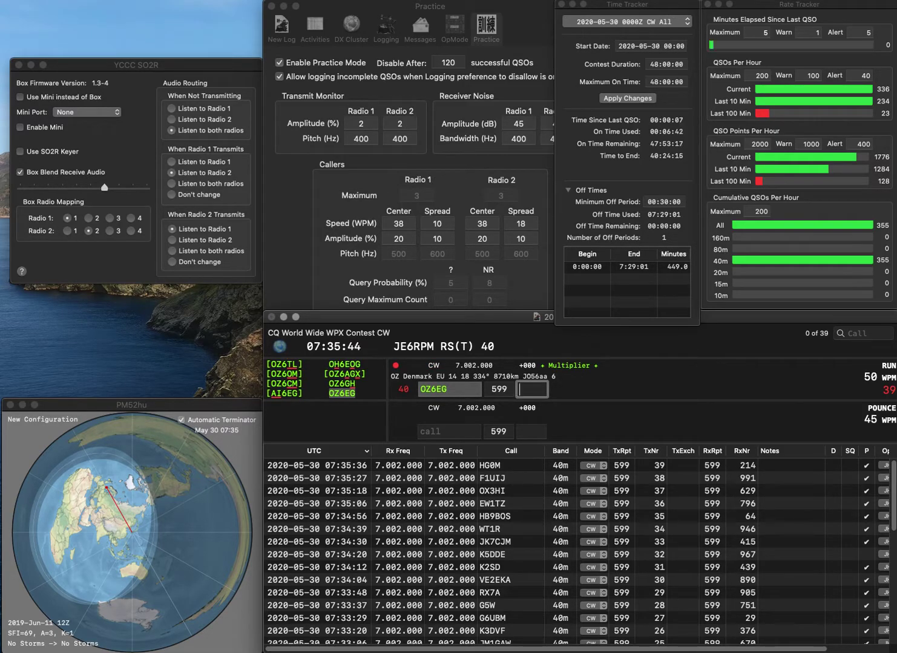
type("349")
key("Return")
type("KM4QDS")
key("BackSpace")
key("BackSpace")
key("BackSpace")
type("ODS")
key("Return")
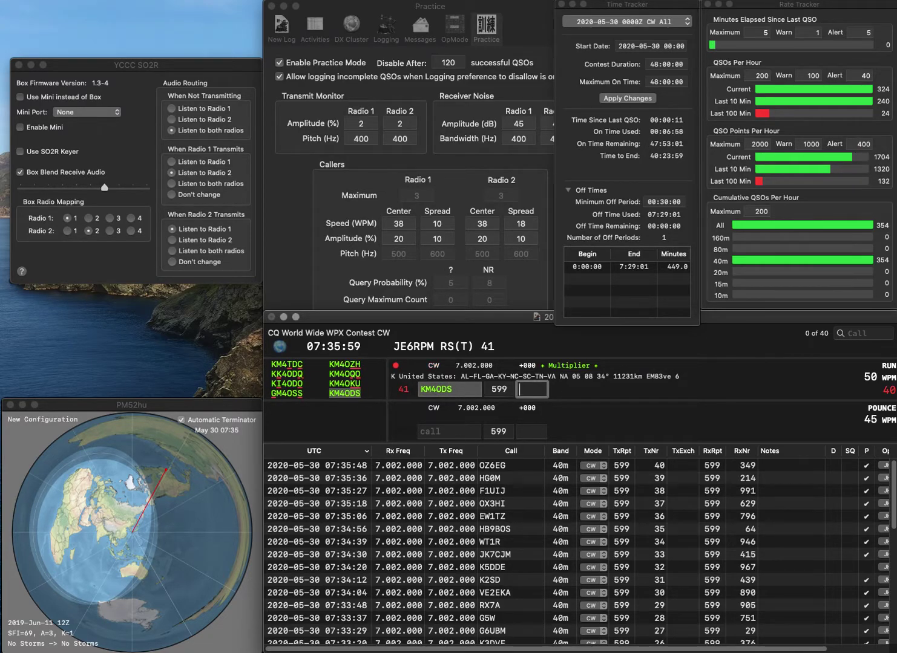
type("319")
key("Return")
type("SQ9NIS")
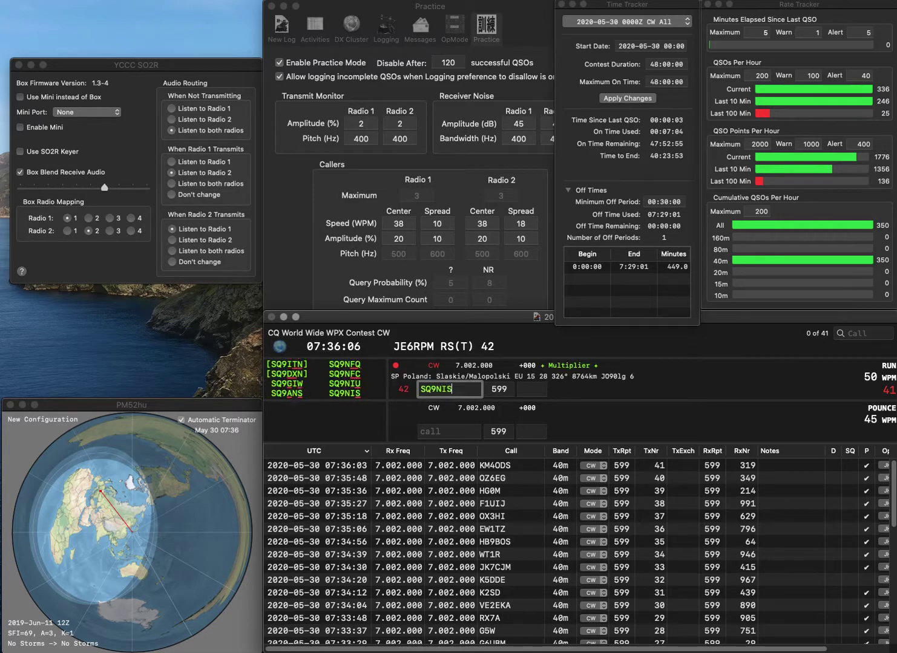
key("Return")
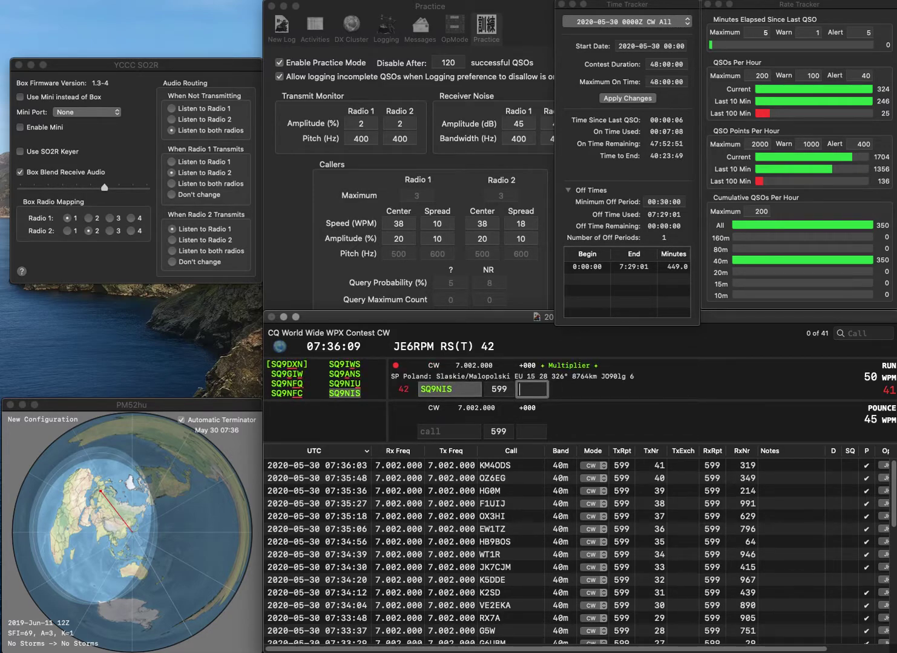
type("350")
key("Return")
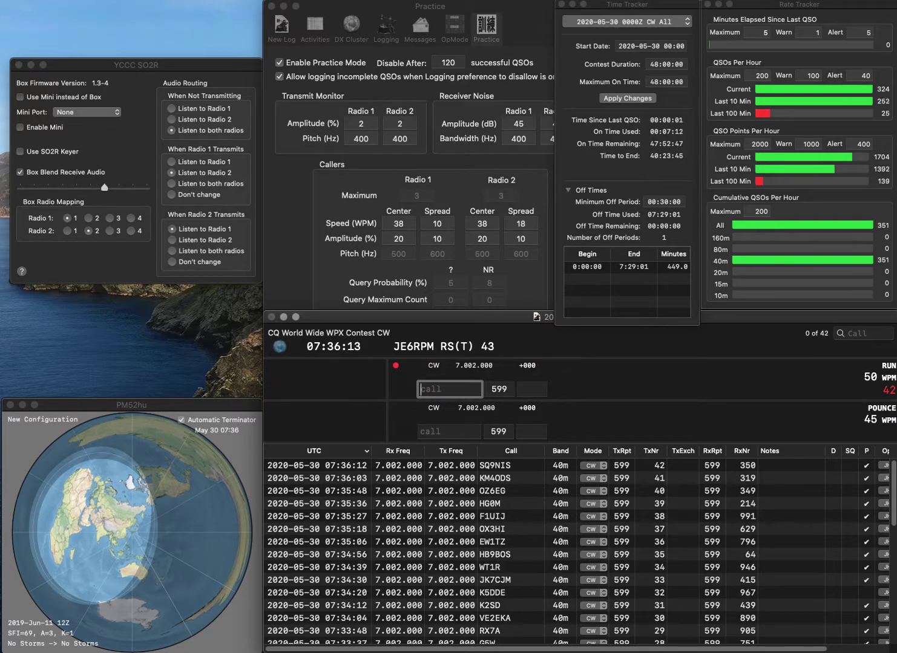
type("5BXG")
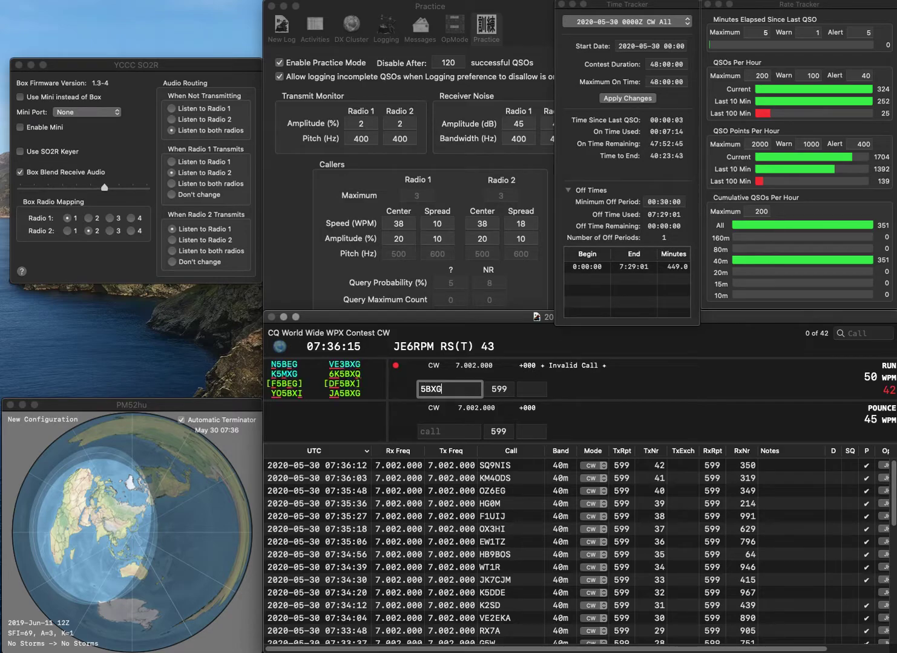
type("JA")
key("space")
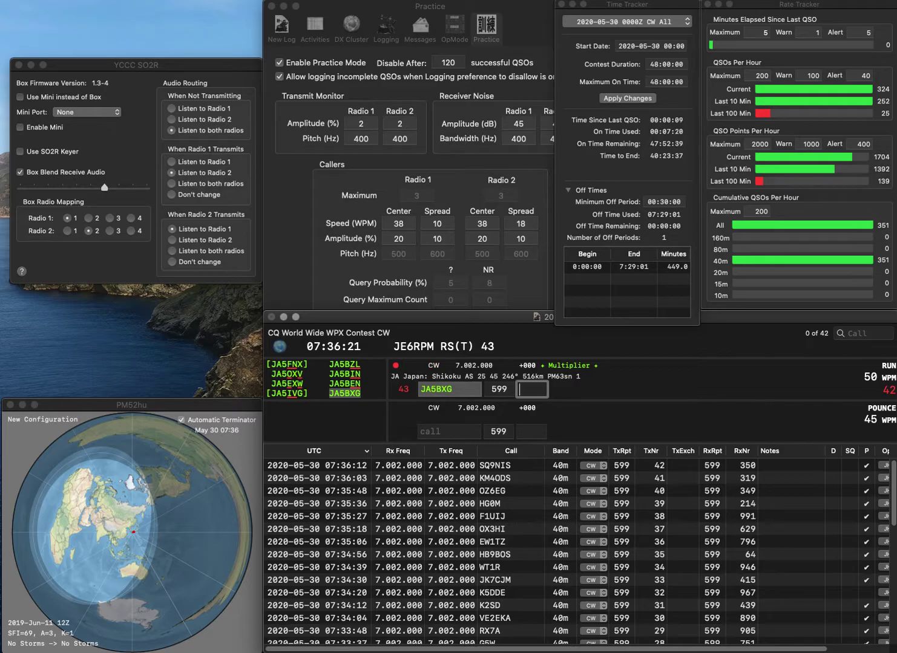
type("89")
key("Return")
Step: Log a run contact with YU5M, report 599 and received number 436, correcting the miscopied first letters of the call sign
type("K")
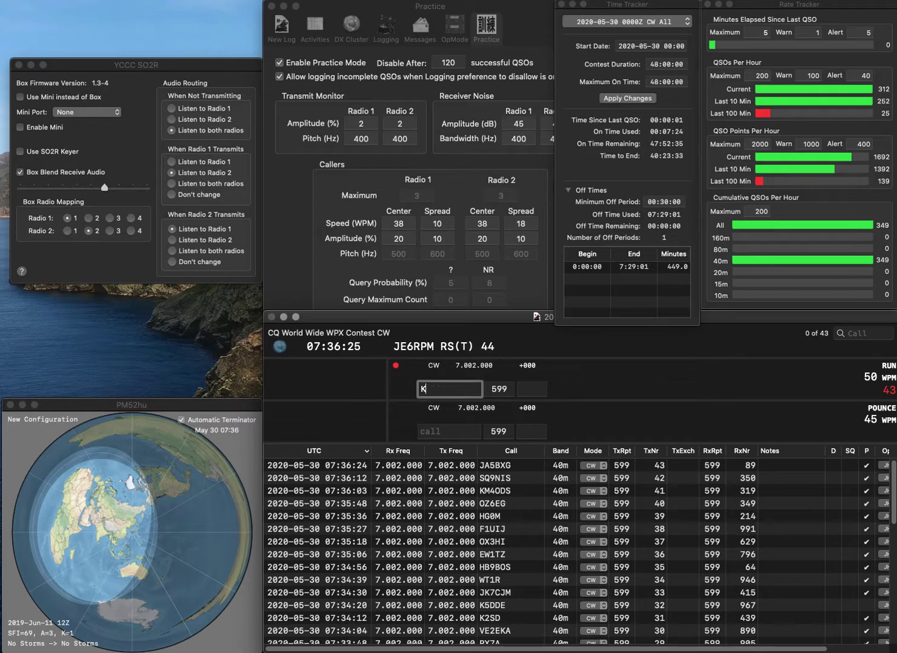
key("BackSpace")
type("YE")
key("BackSpace")
type("U5M")
key("space")
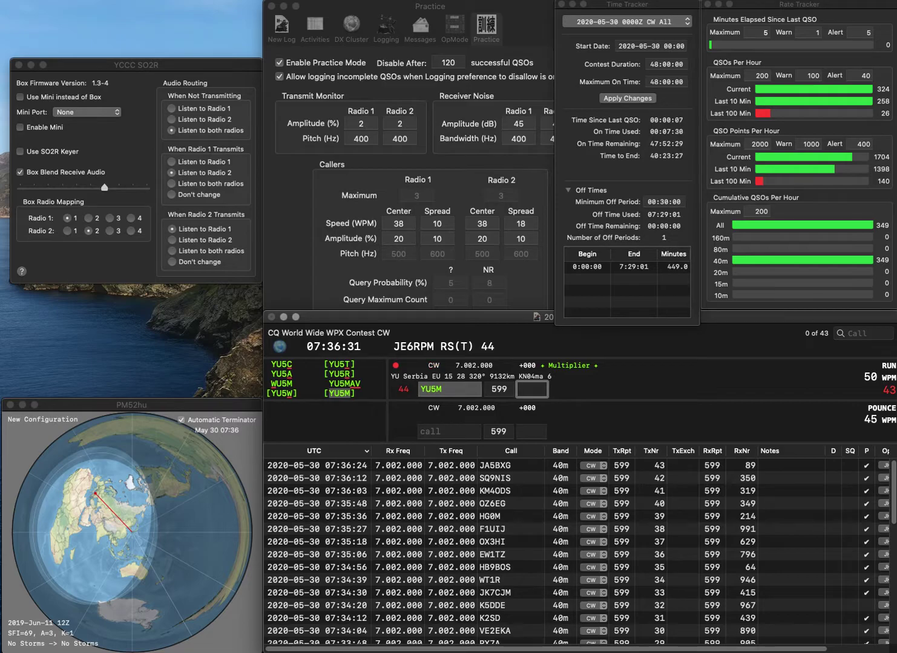
type("436")
key("Return")
type("KF")
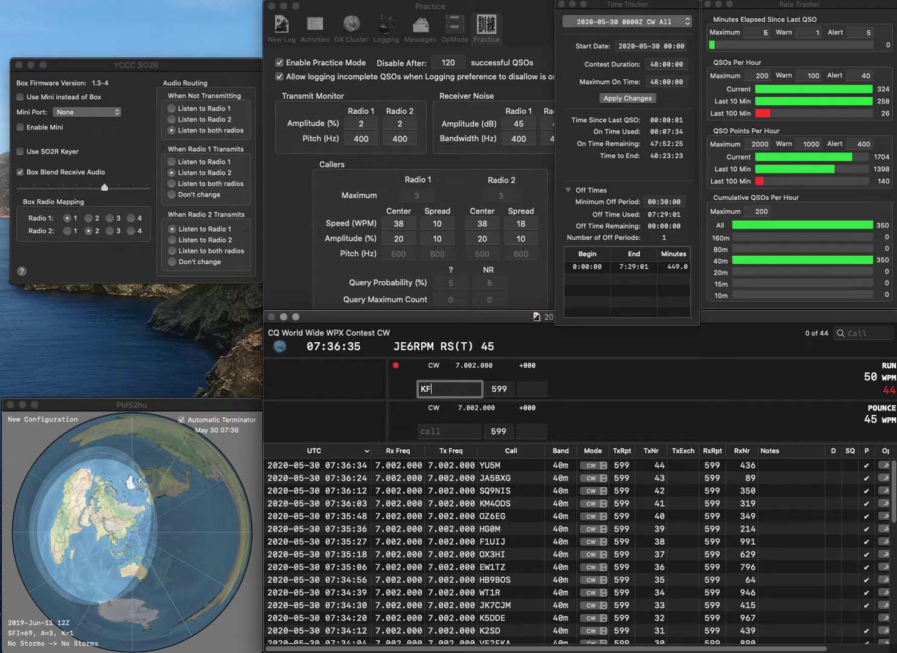
type("3L")
key("Return")
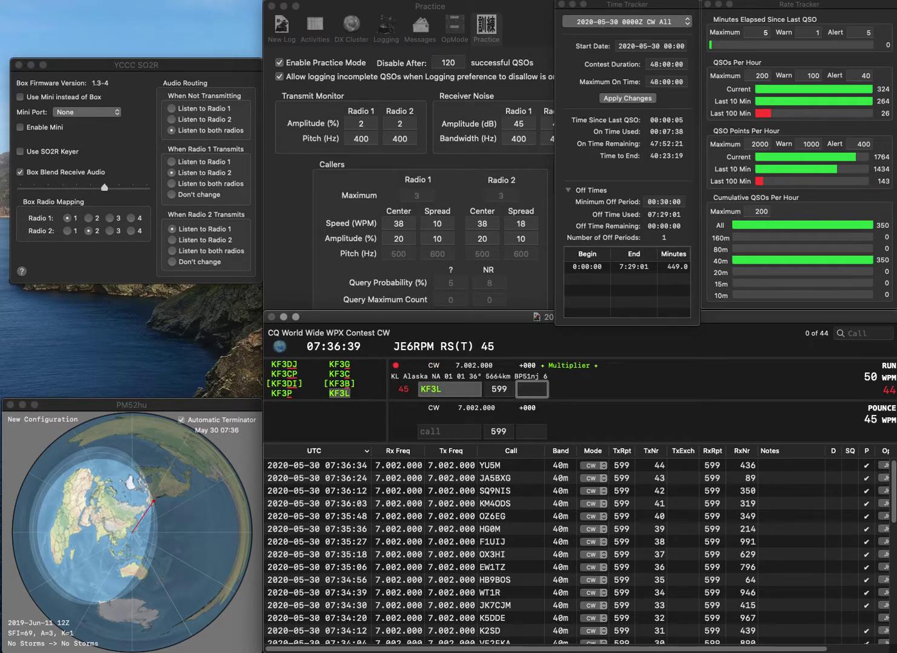
type("256")
key("Return")
type("K7IU")
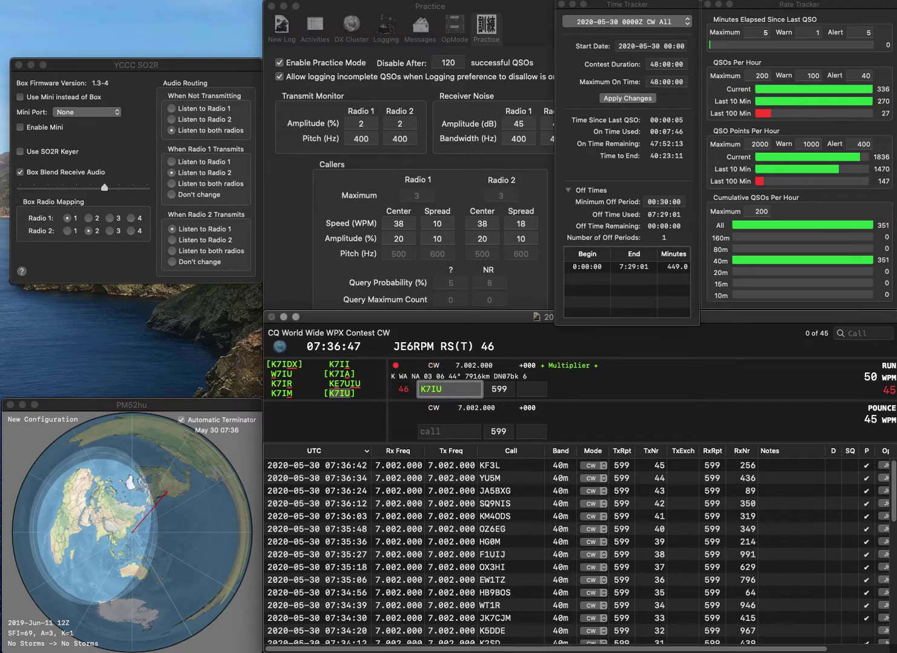
key("space")
type("27")
key("Return")
type("DL4EAM")
key("space")
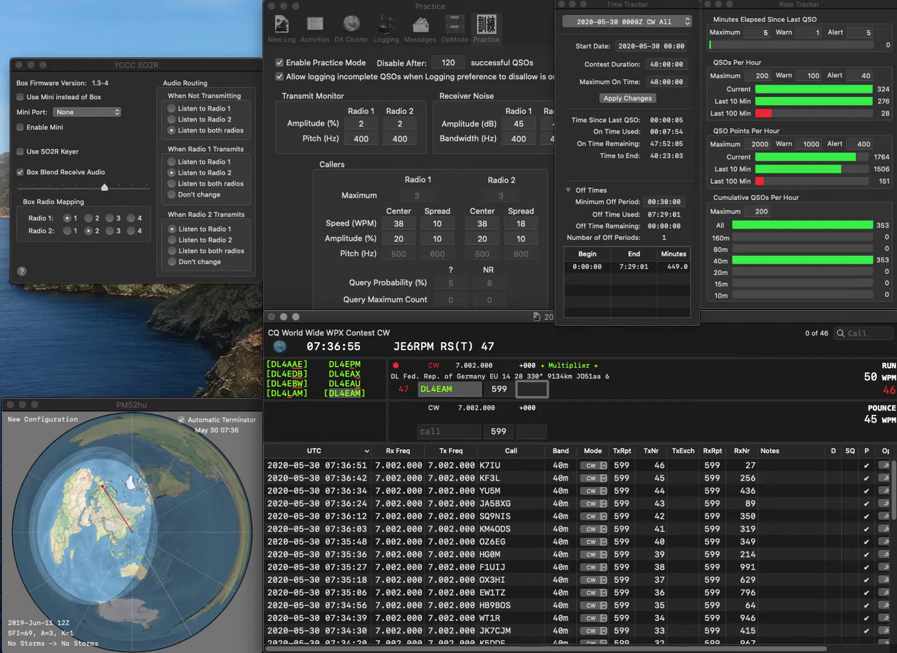
type("127")
key("Return")
type("WC")
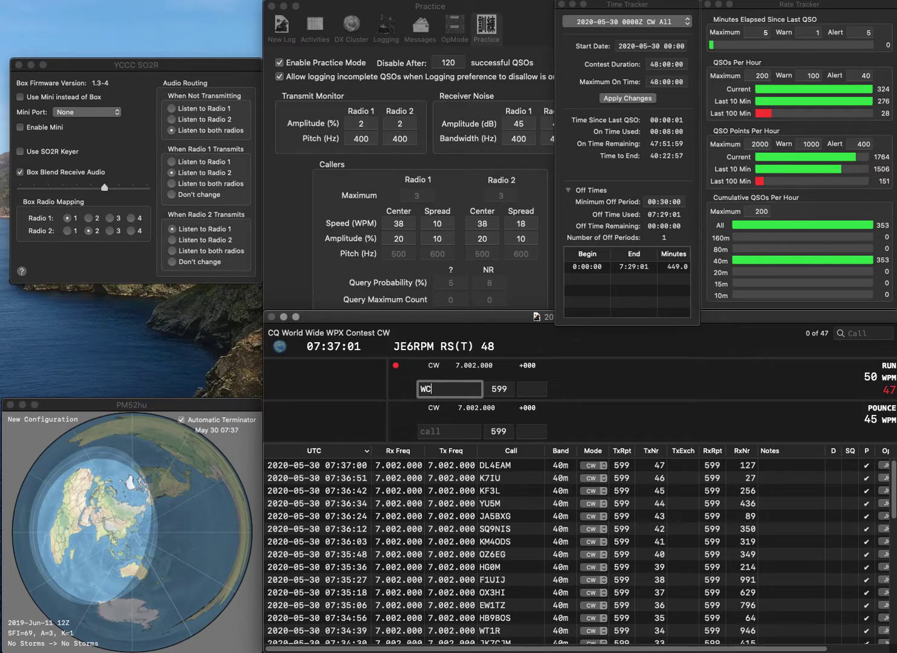
type("7Q")
key("Return")
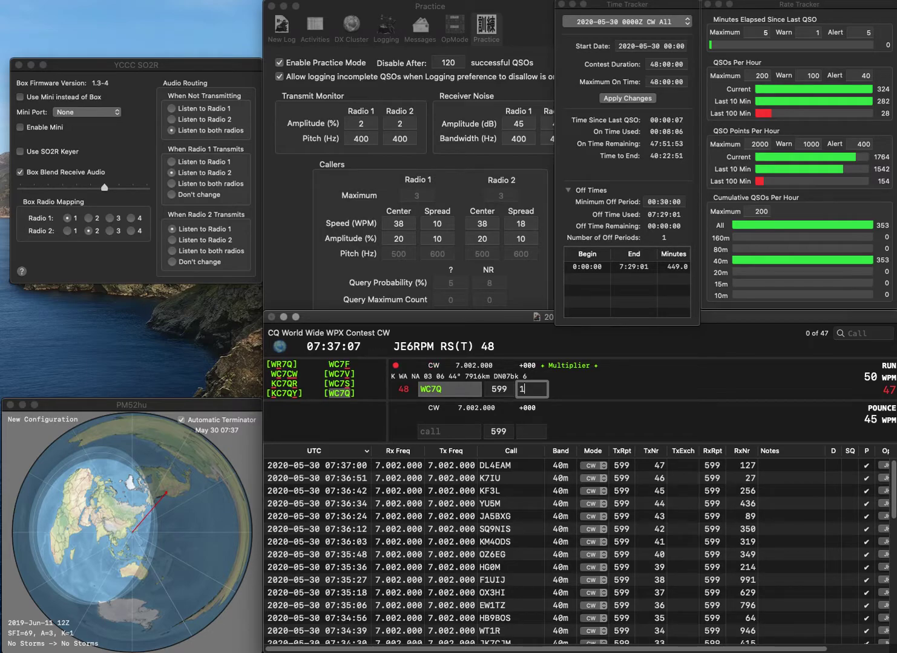
type("93")
key("Return")
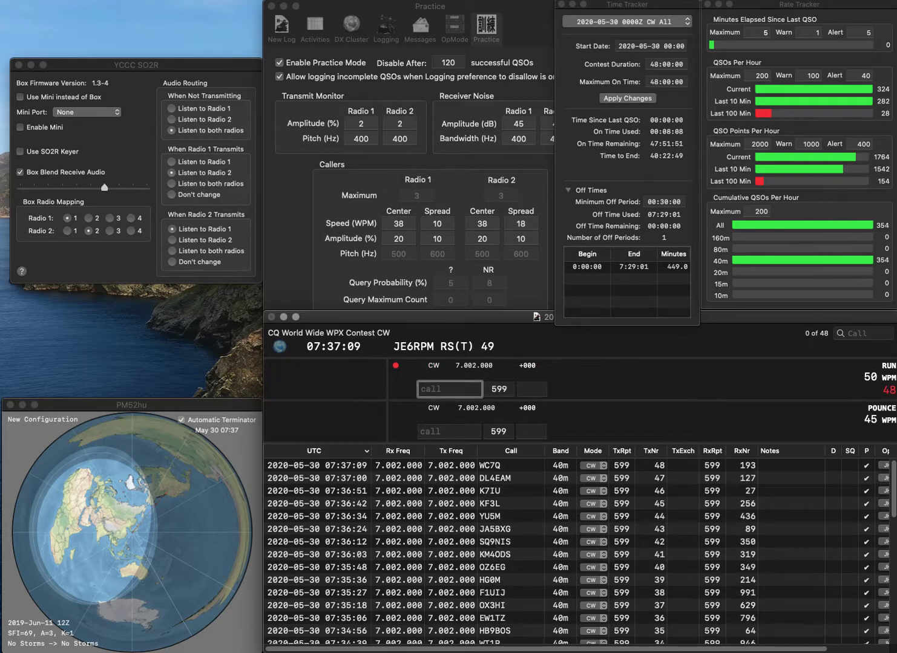
type("SI3A")
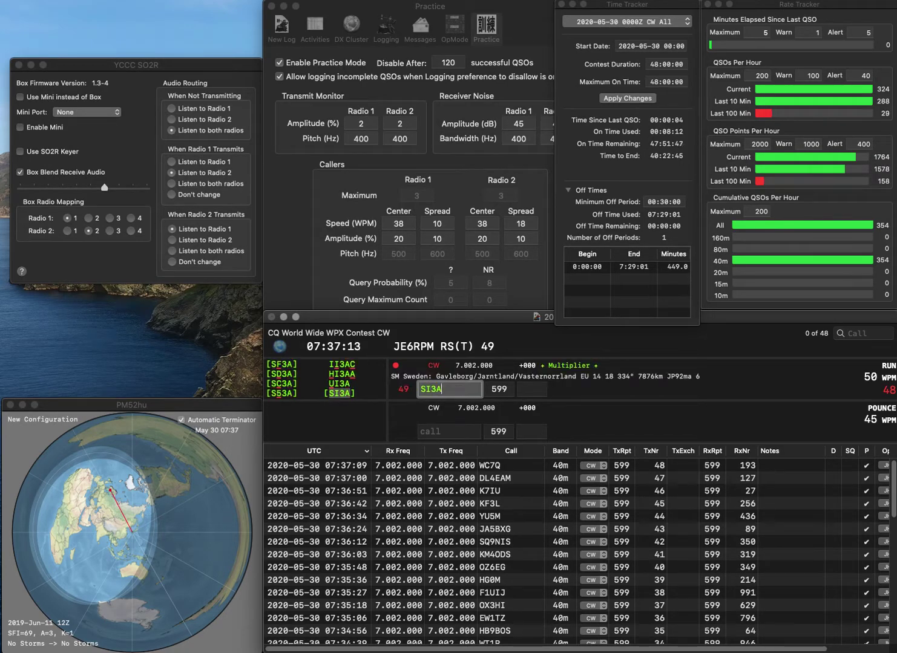
key("Return")
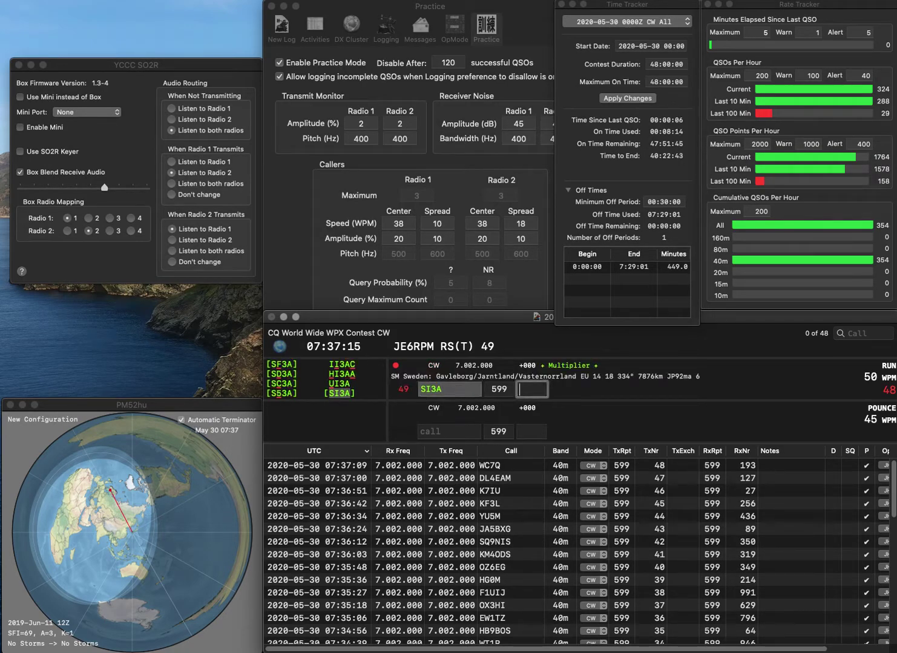
type("441")
key("Return")
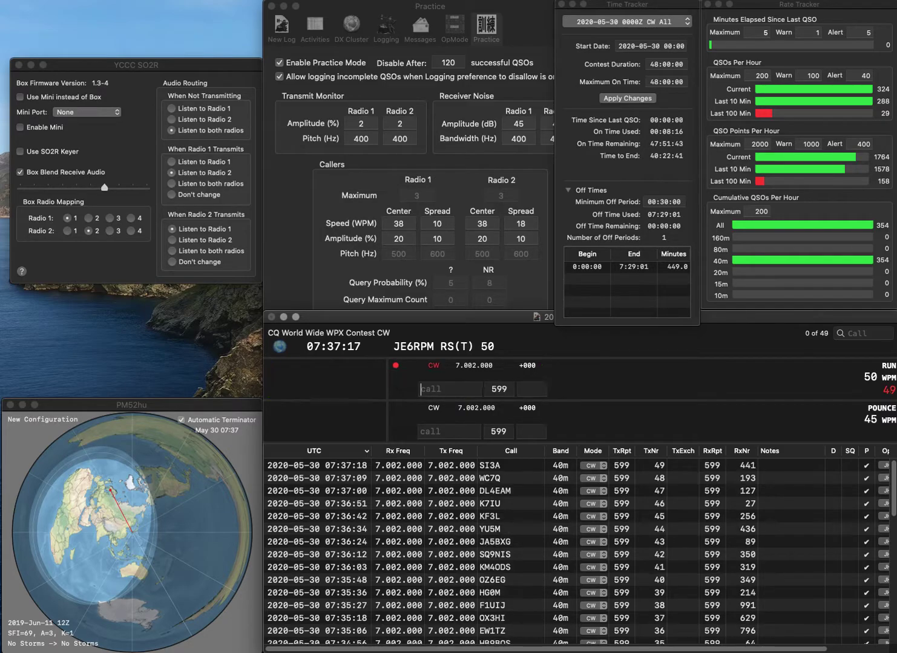
type("W9MS")
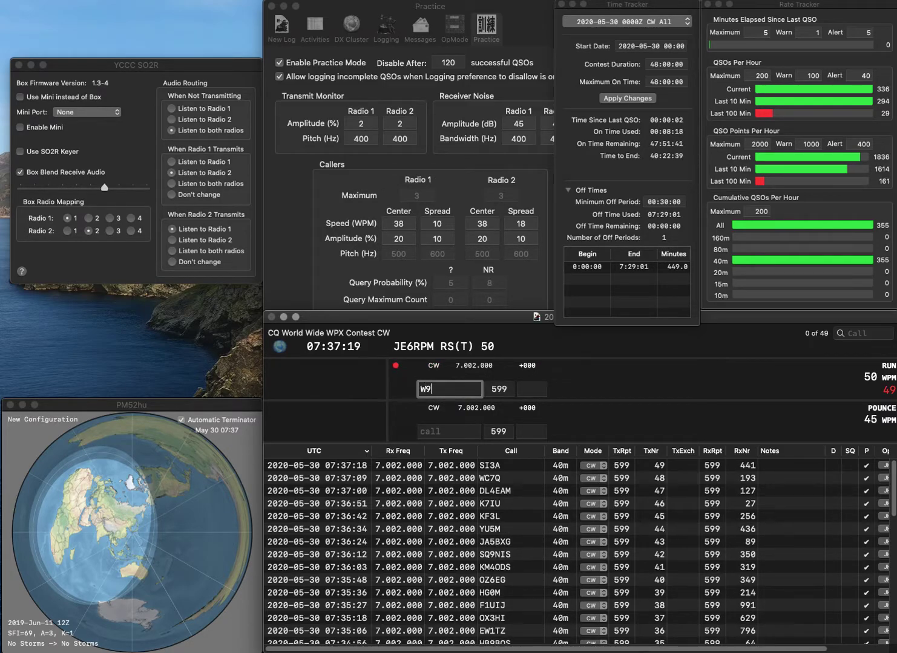
key("Return")
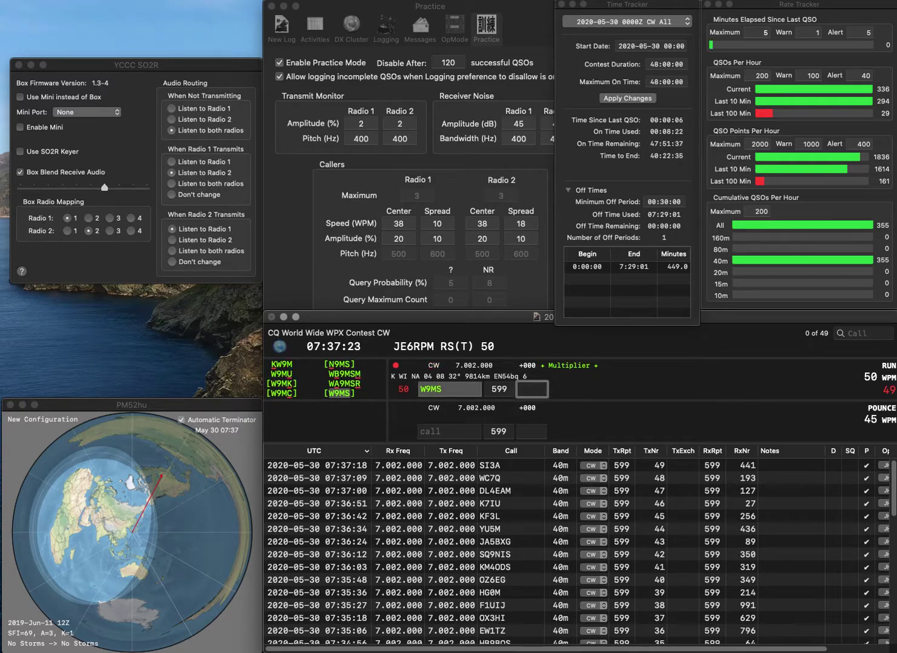
type("508")
key("Return")
Step: Log a run contact with 4Z70IARC, report 599 and received number 238
type("4Z70IARC")
left_click(532, 389)
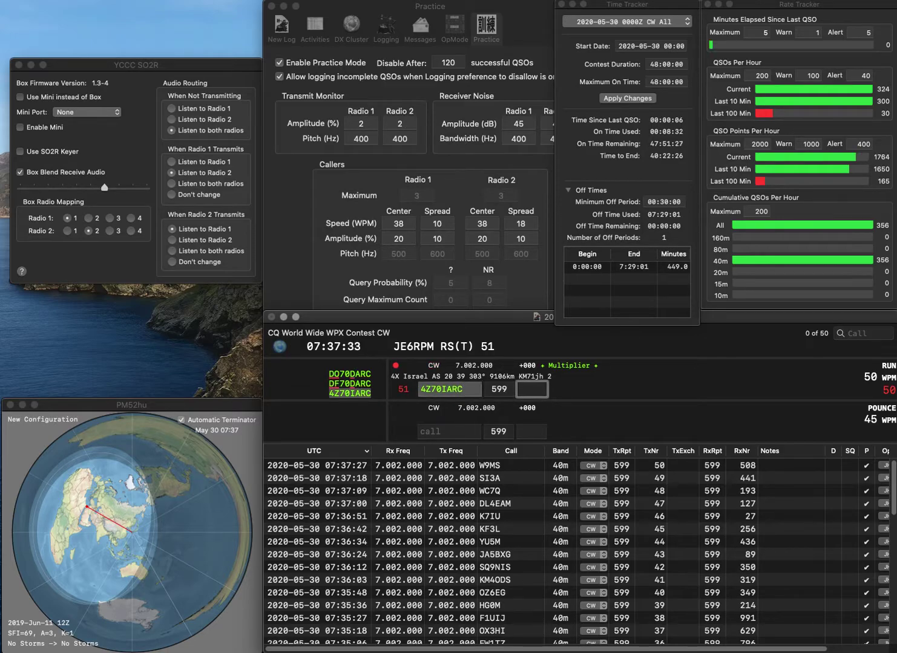
type("238")
key("Return")
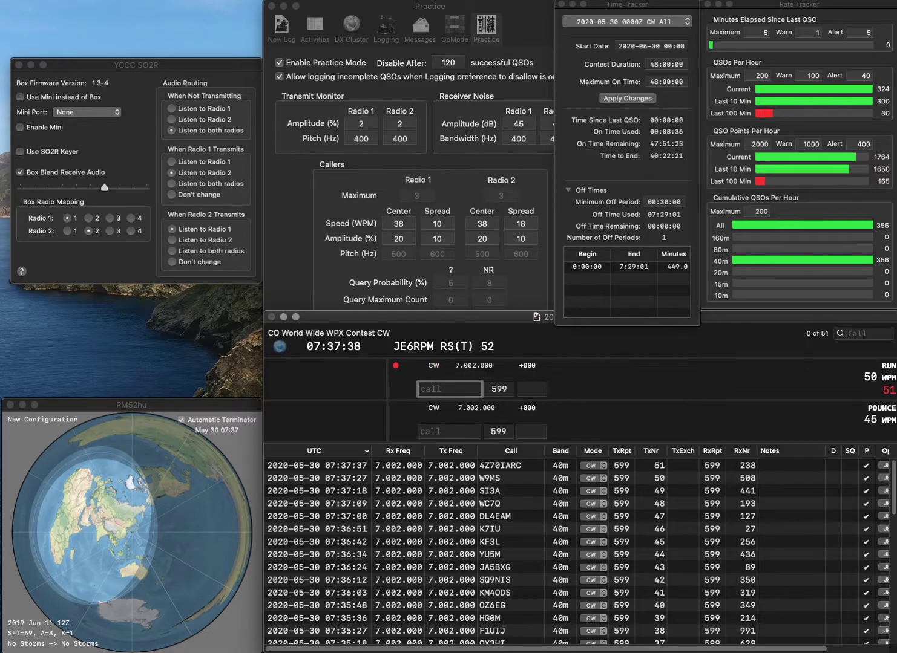
type("W2WCM")
key("space")
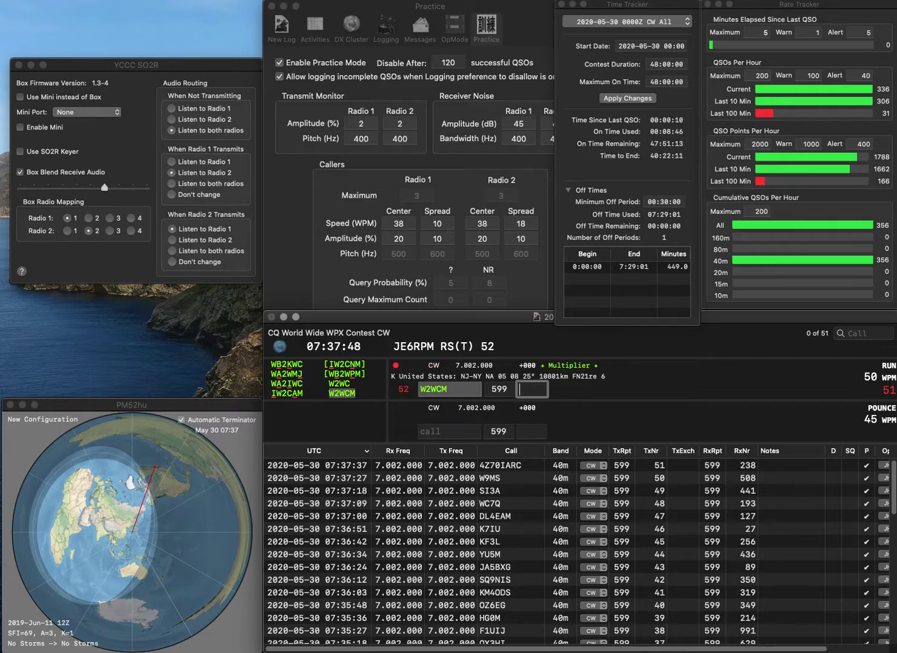
key("Return")
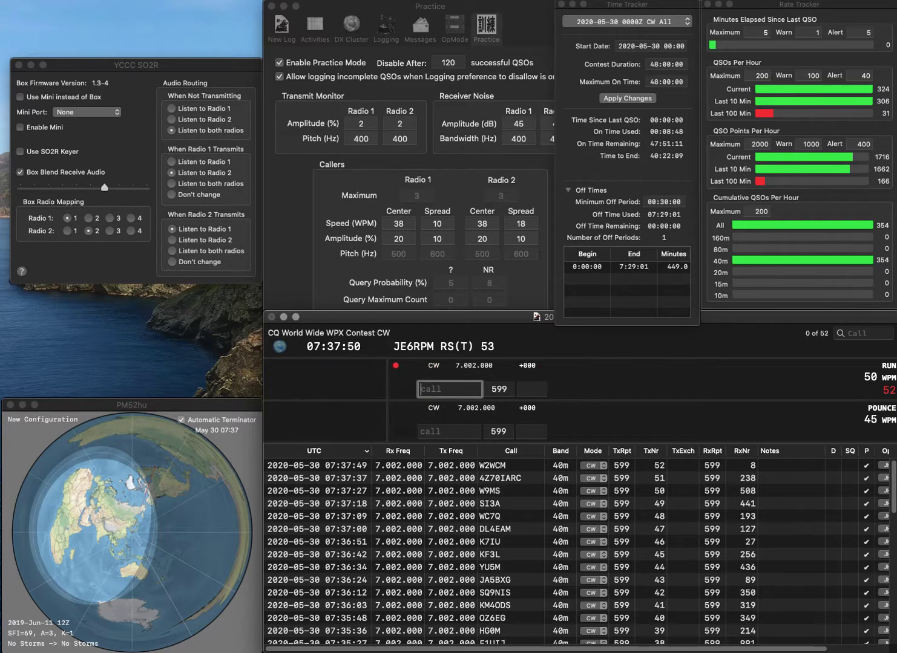
type("LY0A")
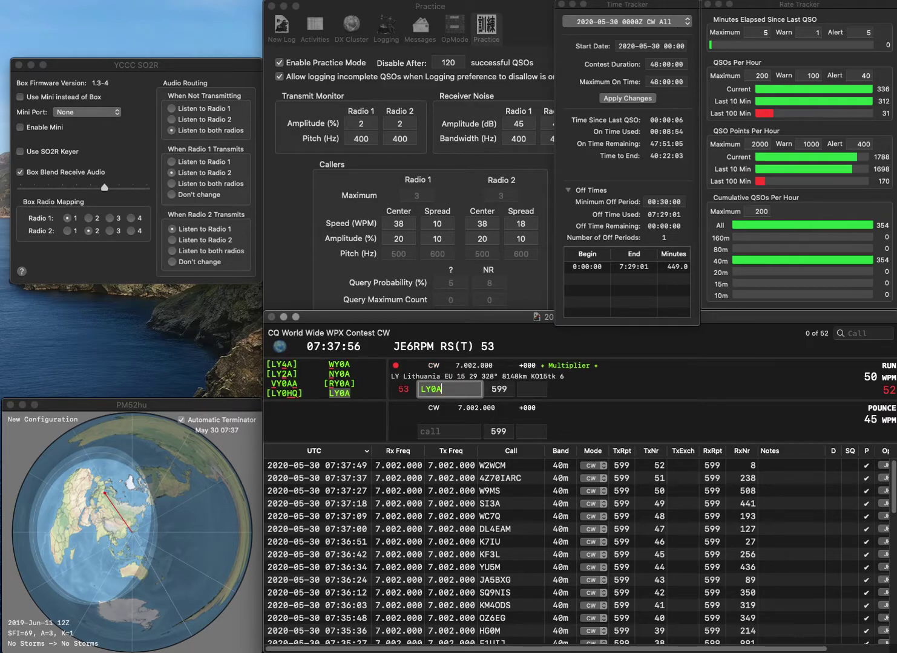
key("Tab")
type("5")
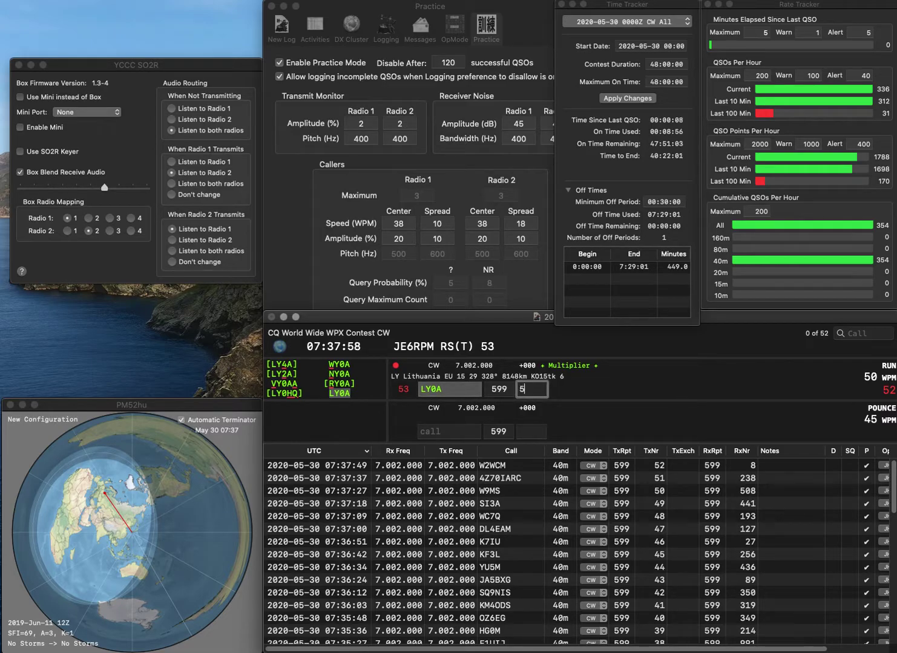
type("99")
key("Return")
Step: Log a run contact with RU4HU, report 599 and received number 168
type("RU4HU")
key("Tab")
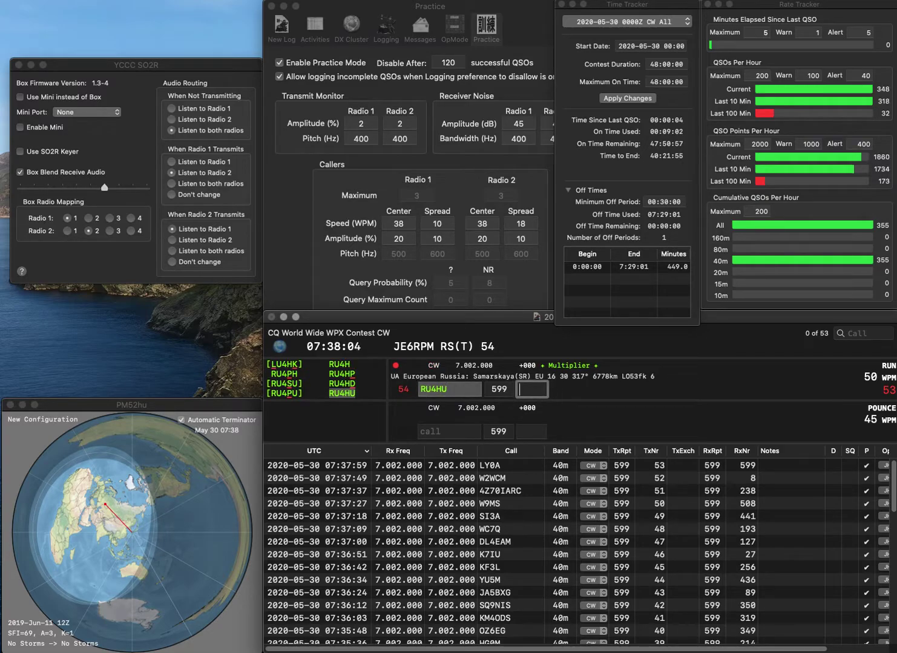
type("168")
key("Return")
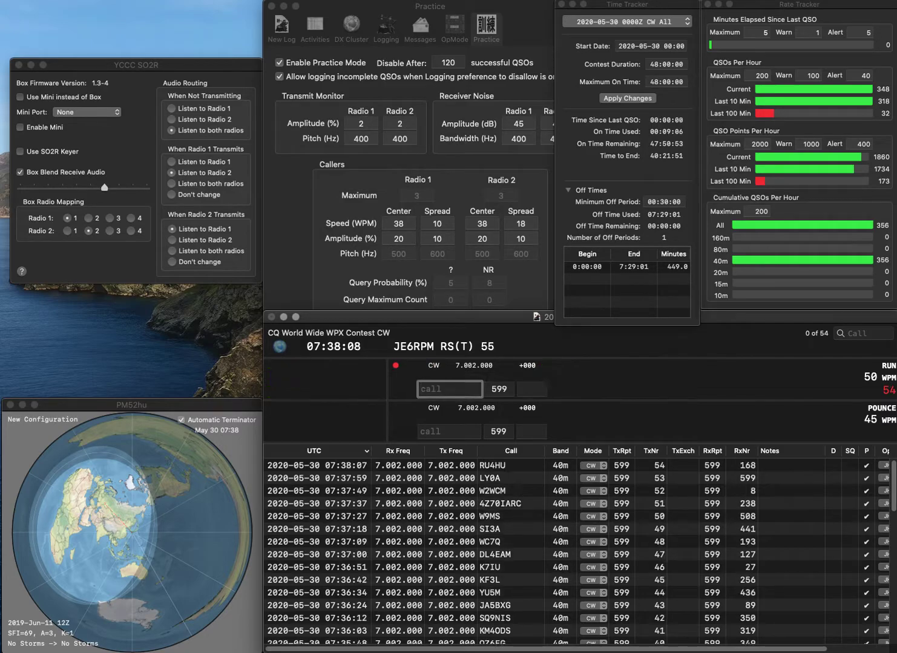
type("UA3DSN")
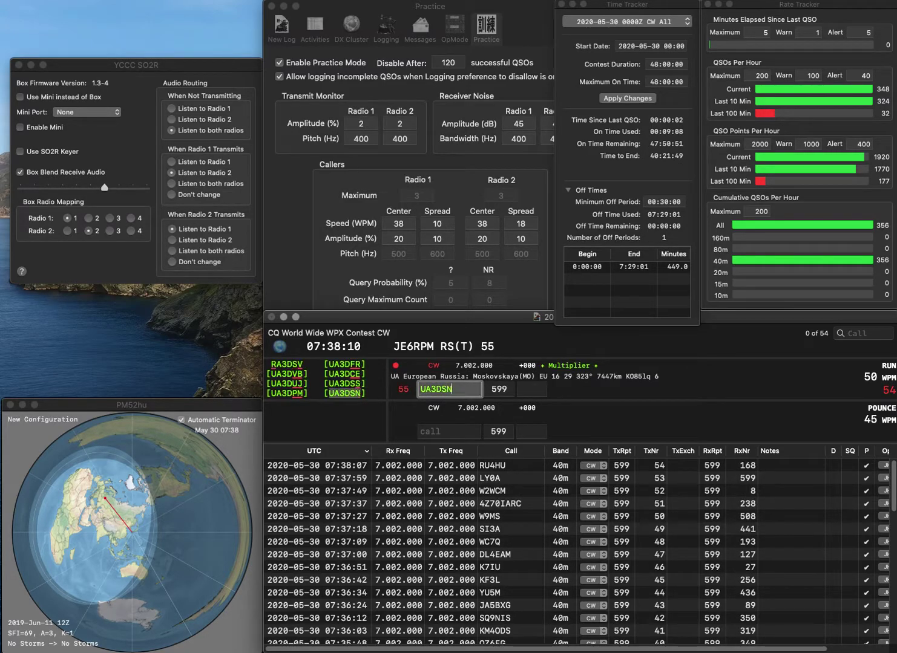
key("Return")
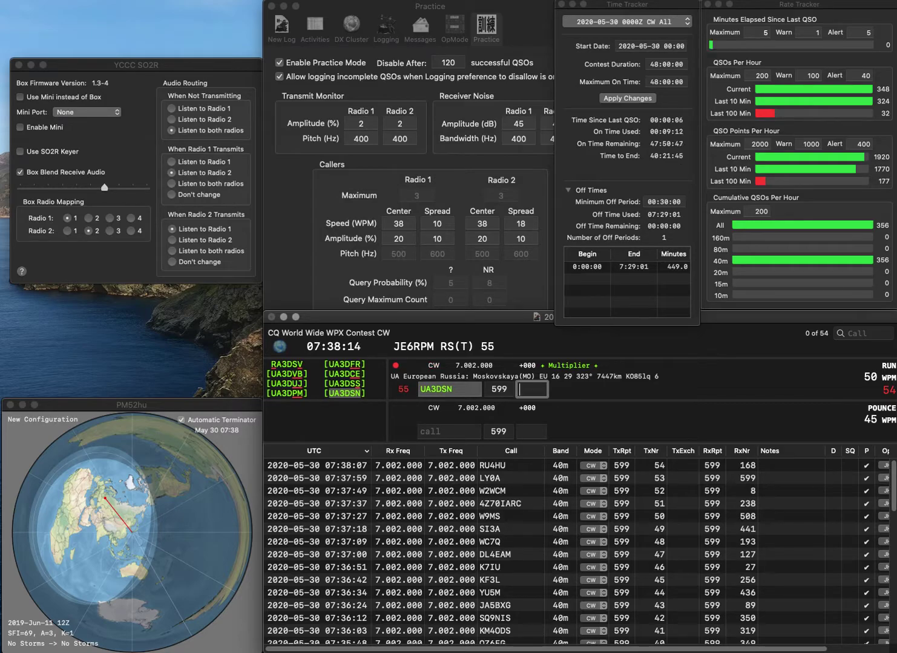
type("842")
key("Return")
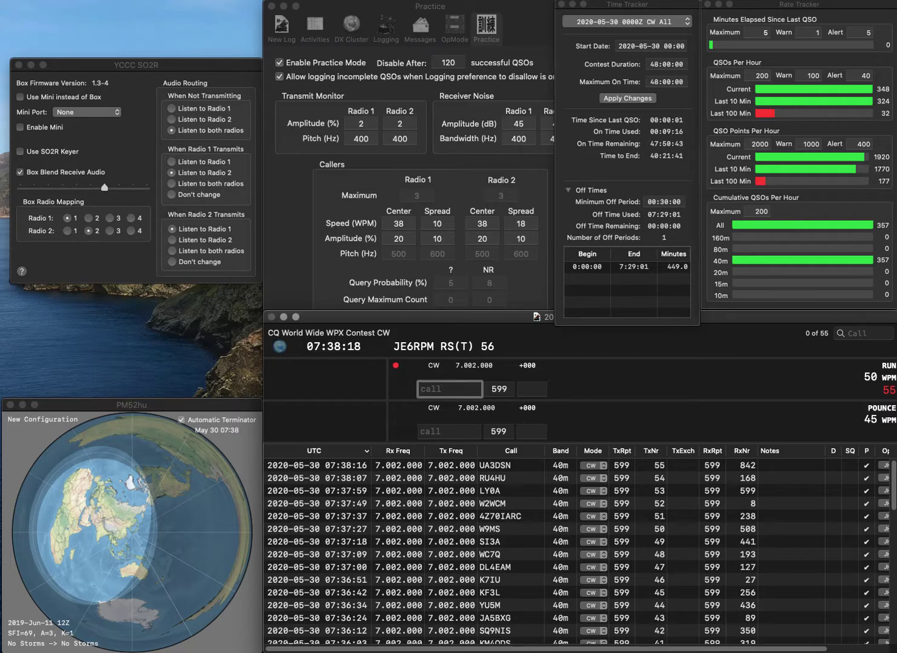
type("LZ1QI")
key("space")
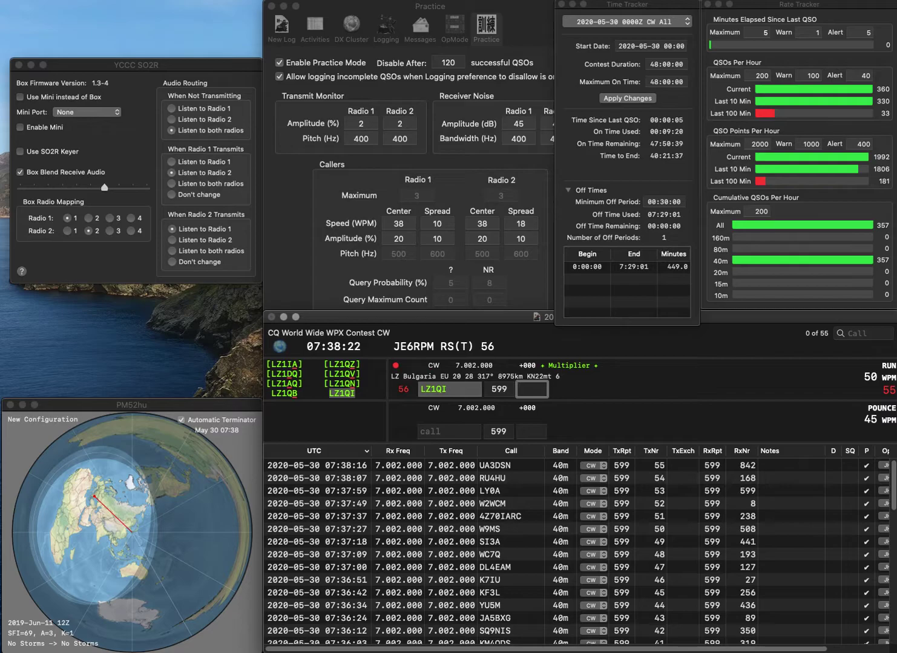
type("265")
key("Return")
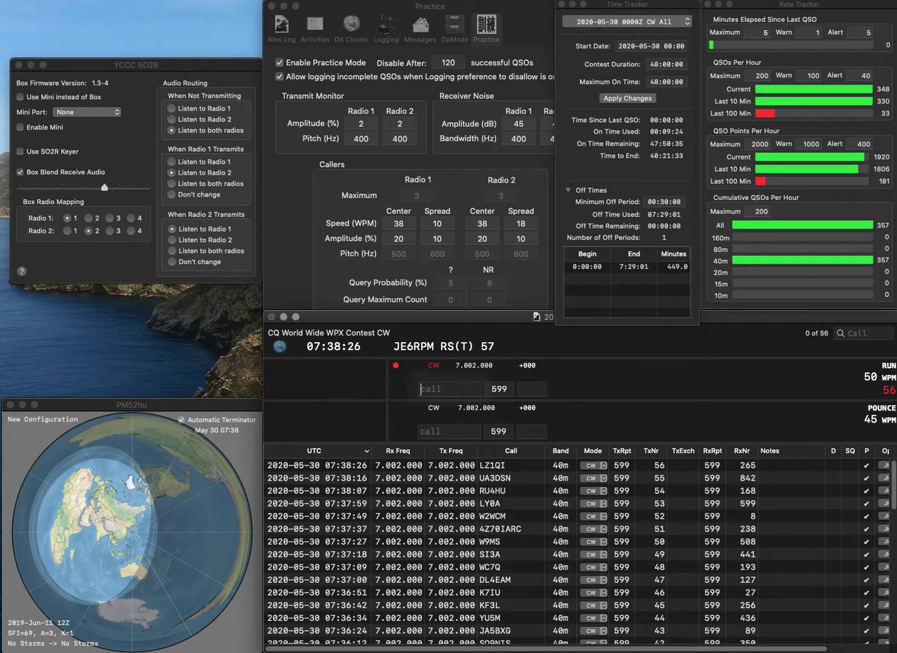
Step: Log a run contact with G1SCT, report 599 and received number 815
type("G1SCT")
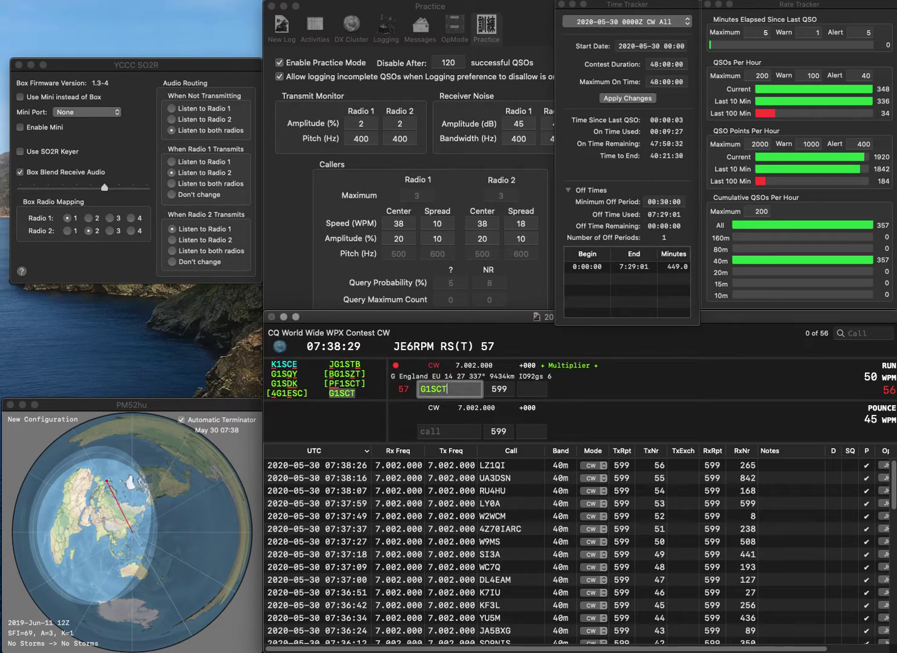
key("Return")
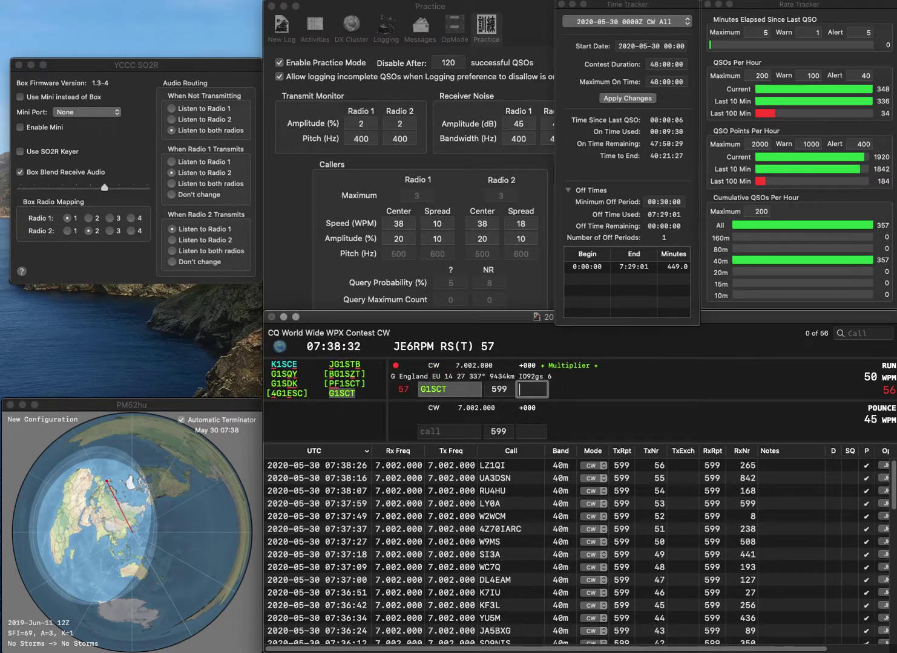
type("815")
key("Return")
type("TK9C")
key("Return")
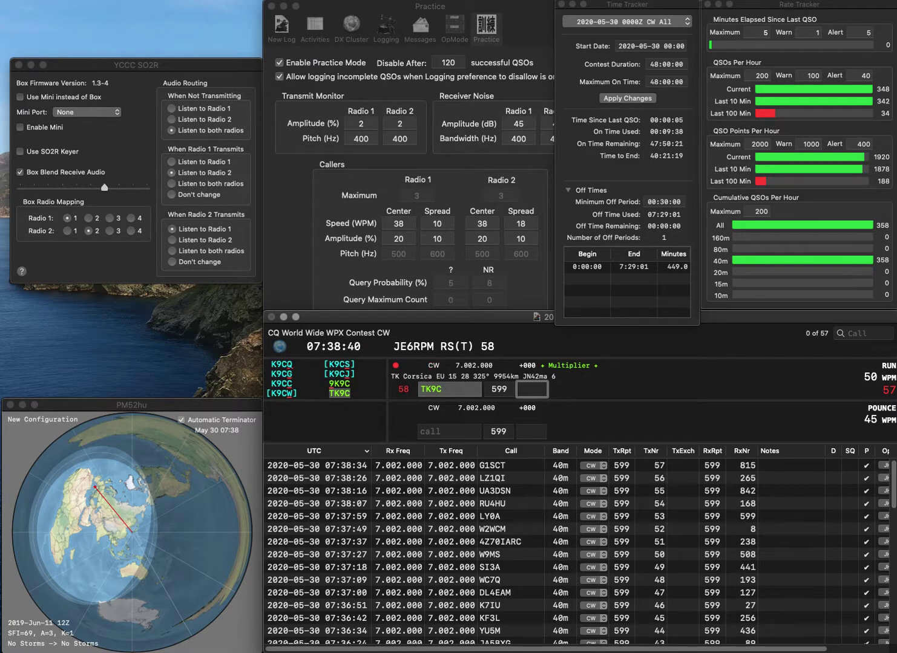
type("206")
key("Return")
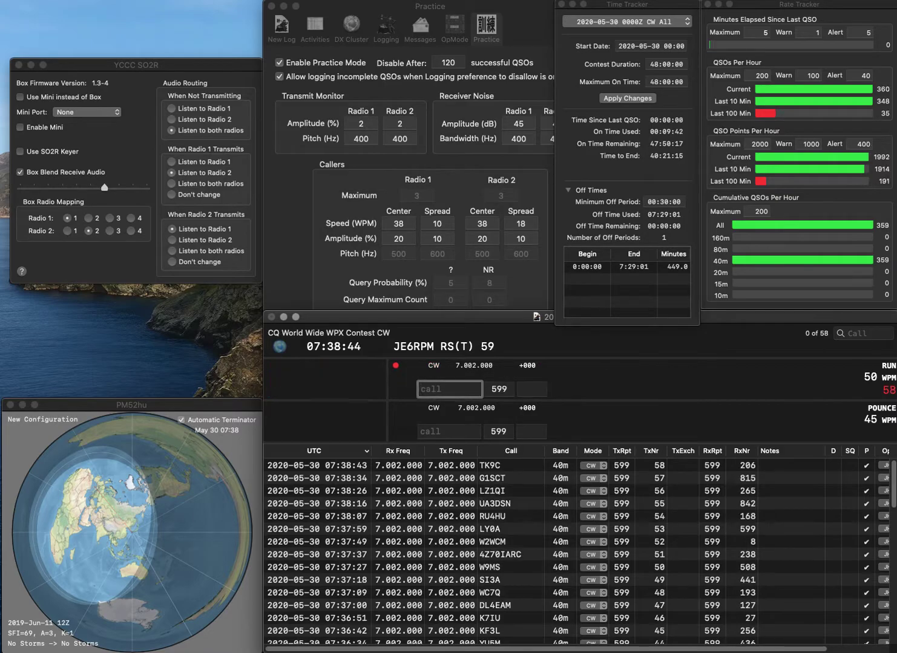
type("N2MOM")
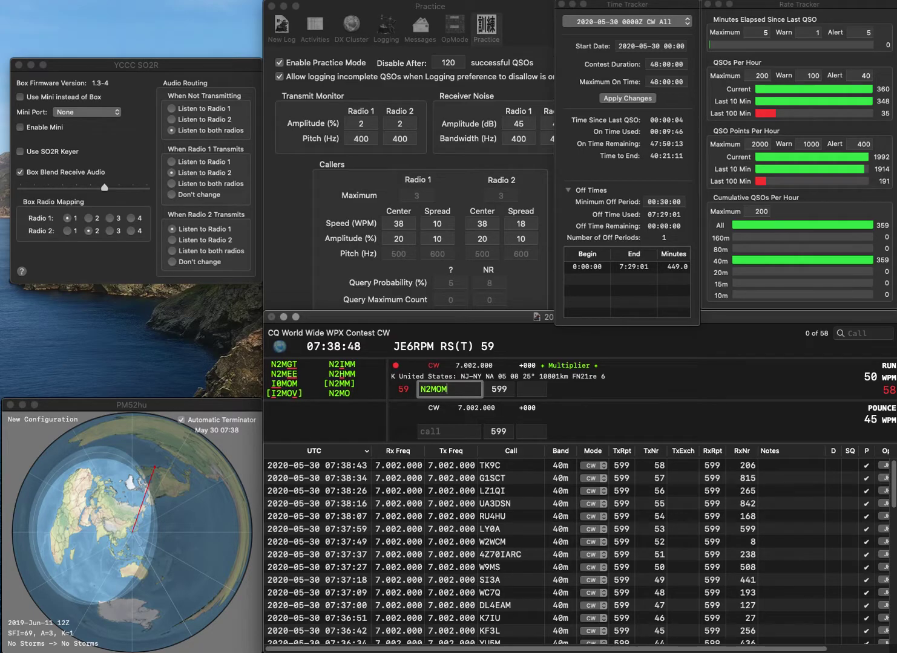
key("BackSpace")
key("BackSpace")
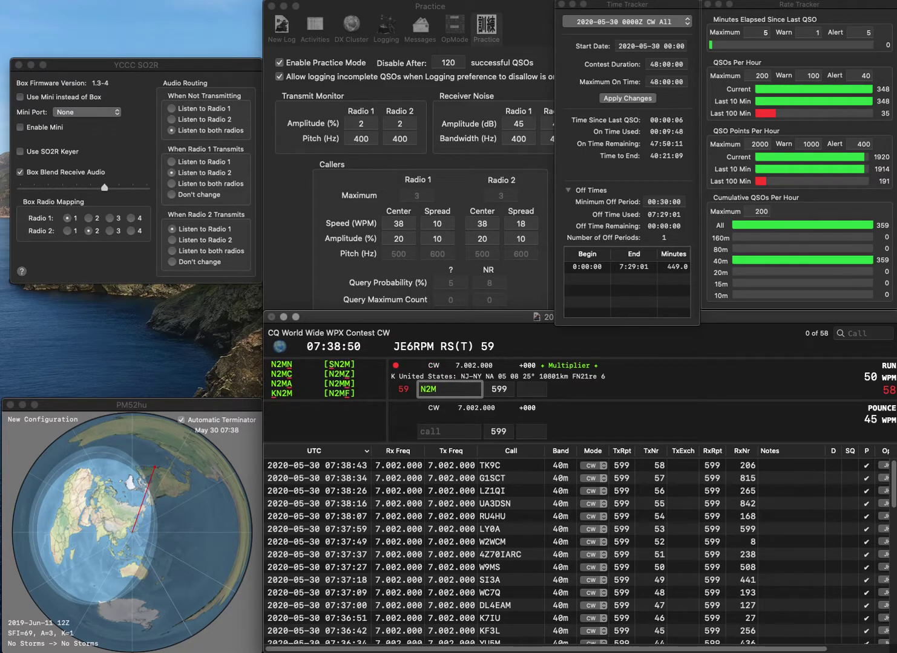
key("BackSpace")
type("NOM")
key("Return")
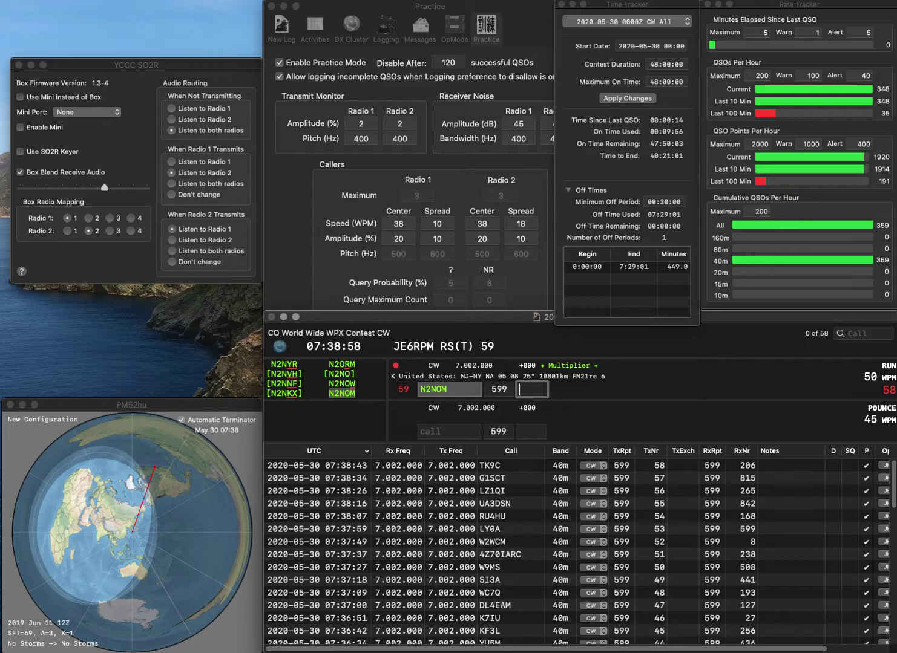
type("8")
type("11")
key("Return")
type("WA4KWK")
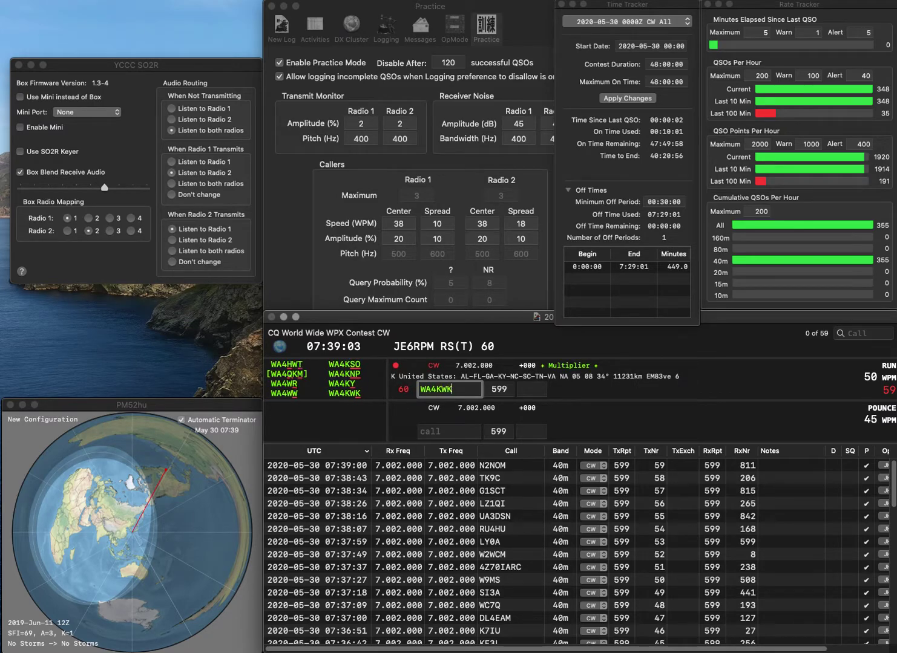
key("Return")
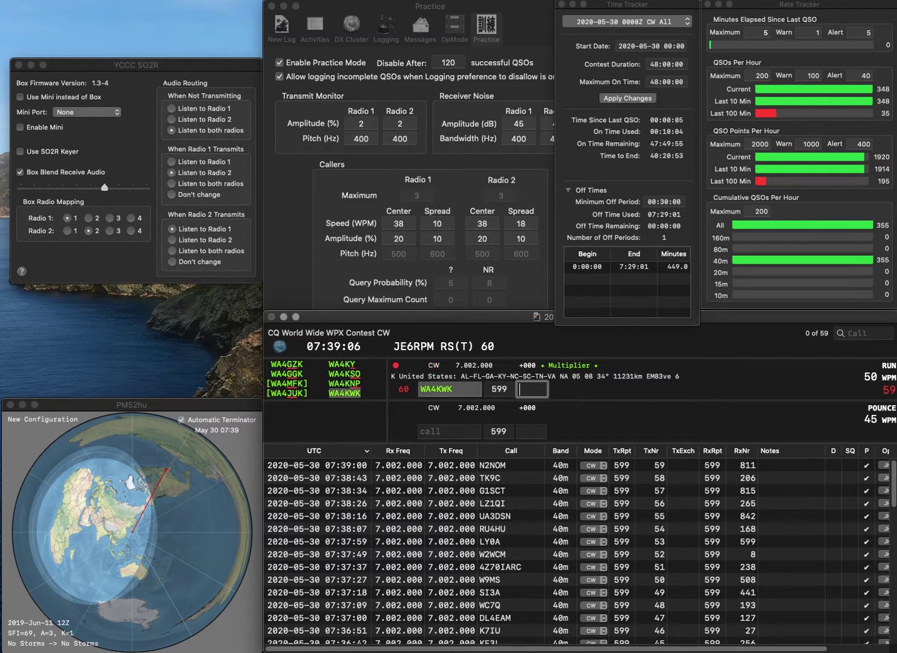
type("697")
key("Return")
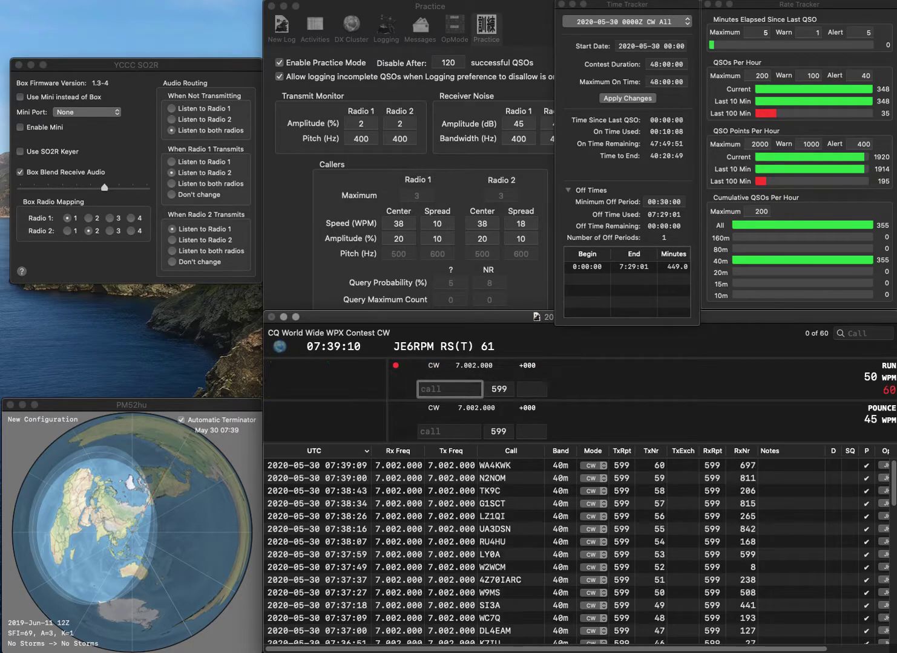
Step: Log a run contact with N0REH, report 599 and received number 972
type("N0RE")
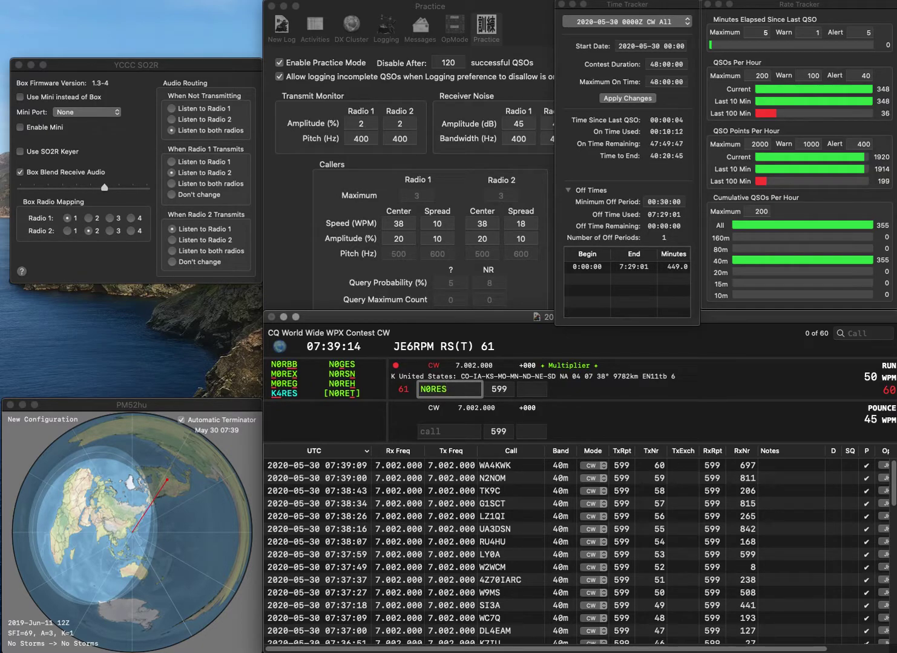
type("H")
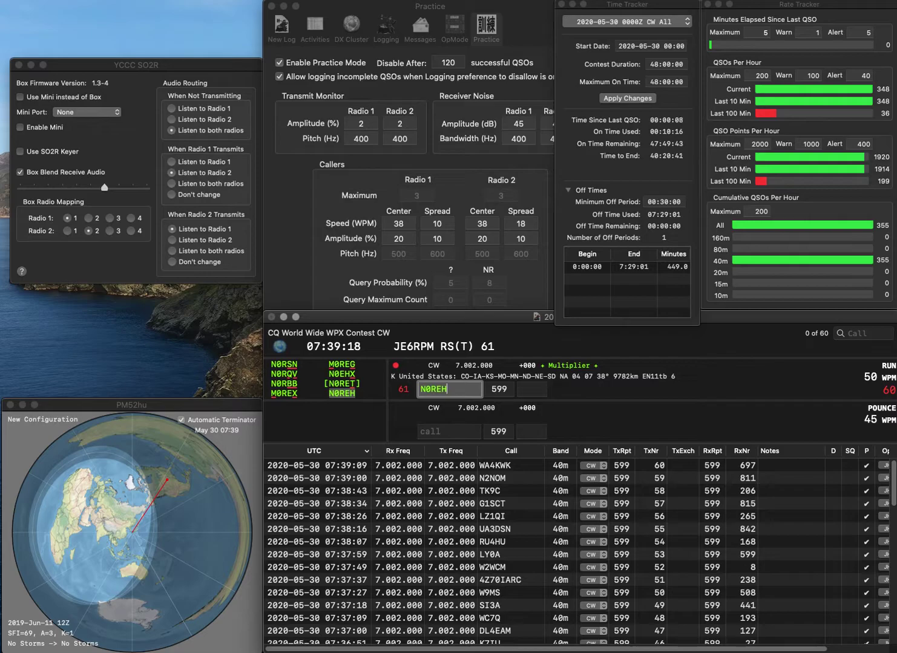
left_click(532, 390)
type("972")
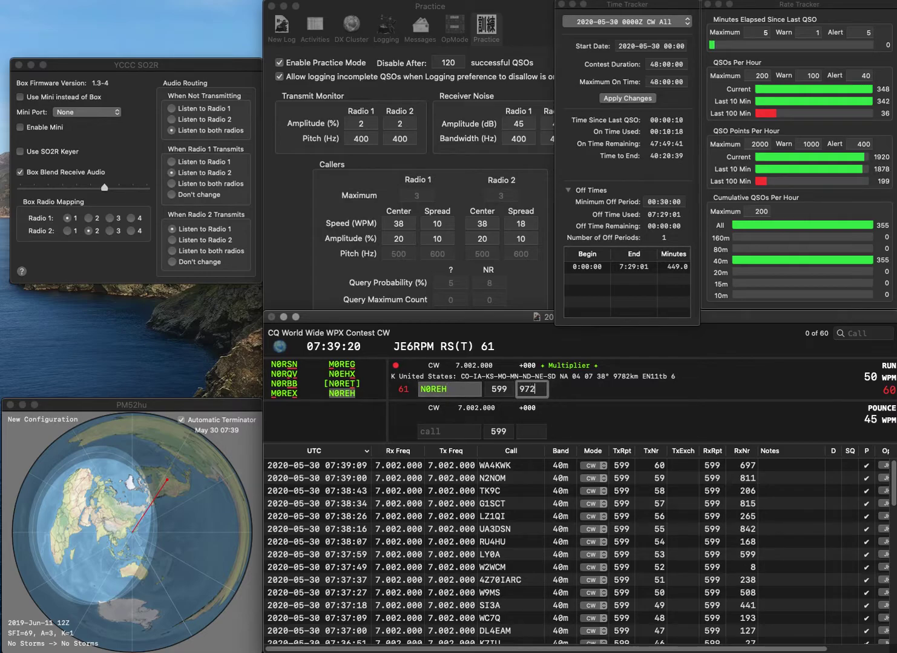
key("Return")
Step: Log a run contact with WA5P, report 599 and received number 18
type("WA5P")
left_click(532, 389)
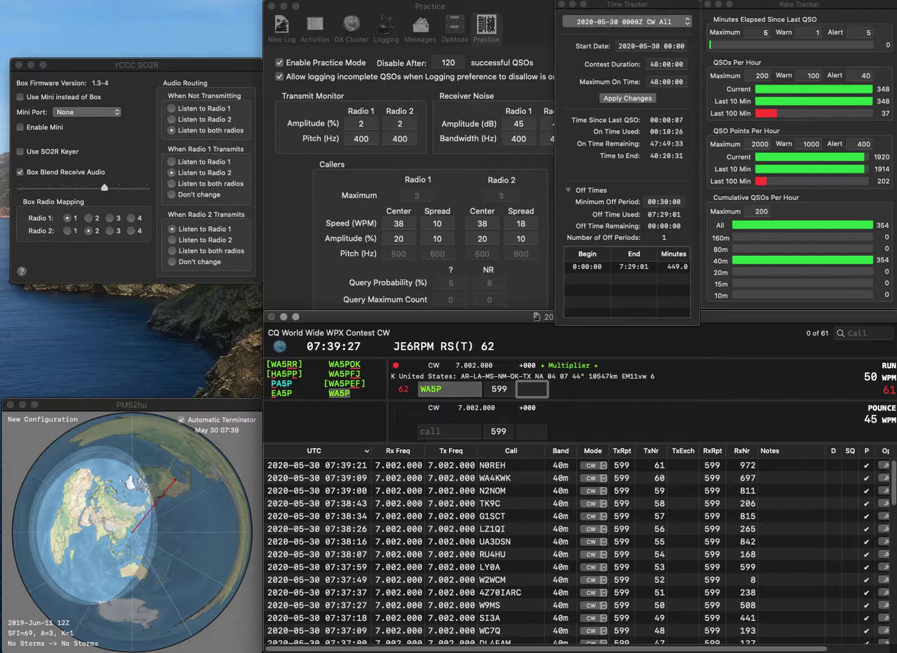
type("18")
key("Return")
Step: Log a run contact with W9CQO, report 599 and received number 519
type("W9CQO")
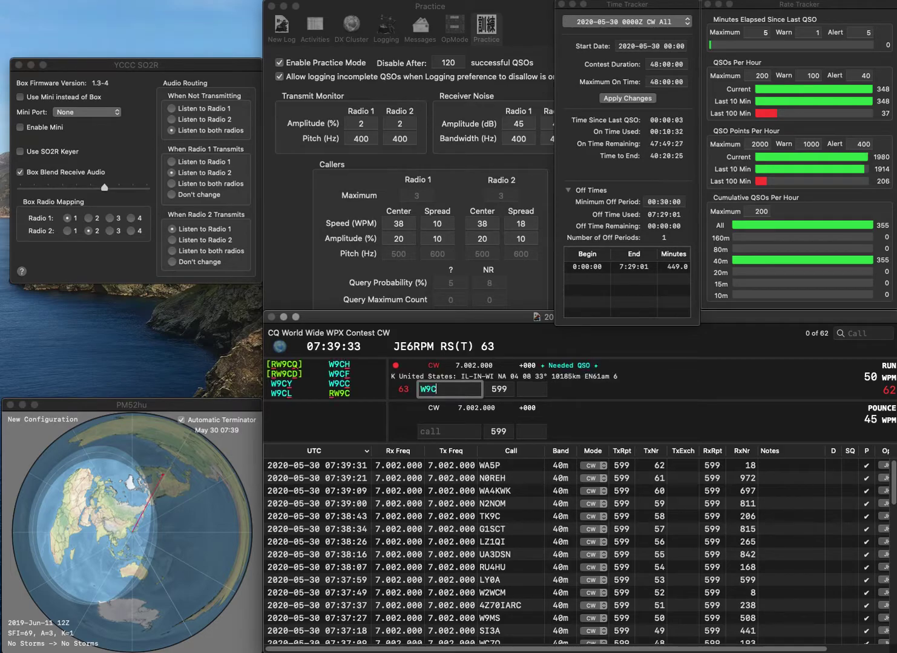
key("space")
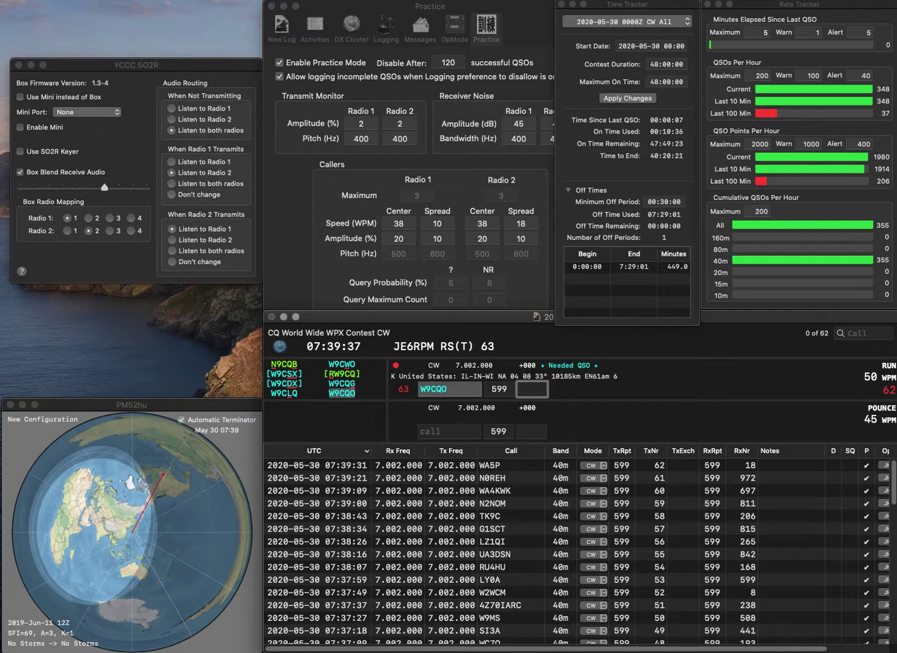
type("519")
key("Return")
type("HB9D")
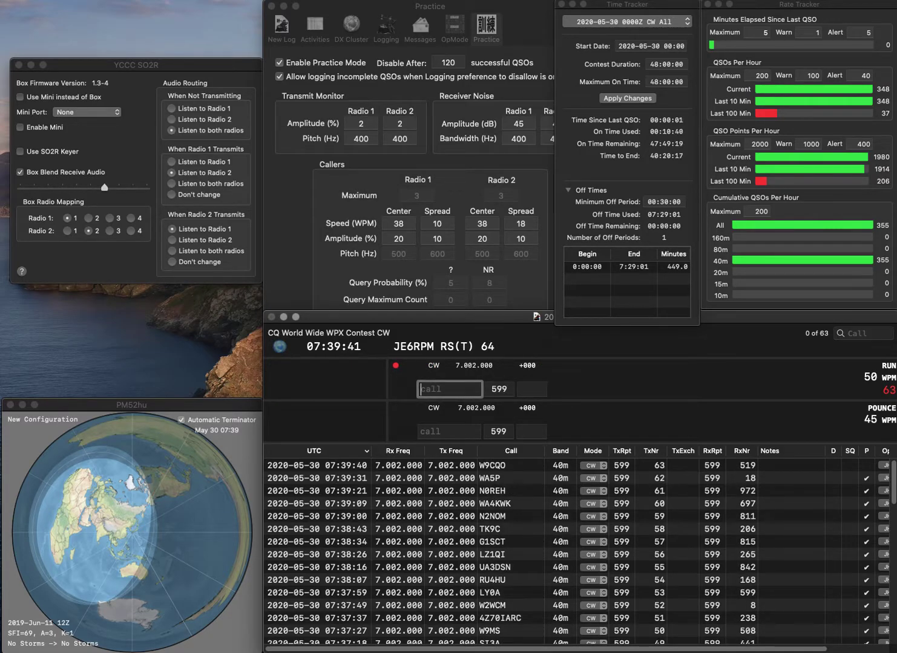
type("CM")
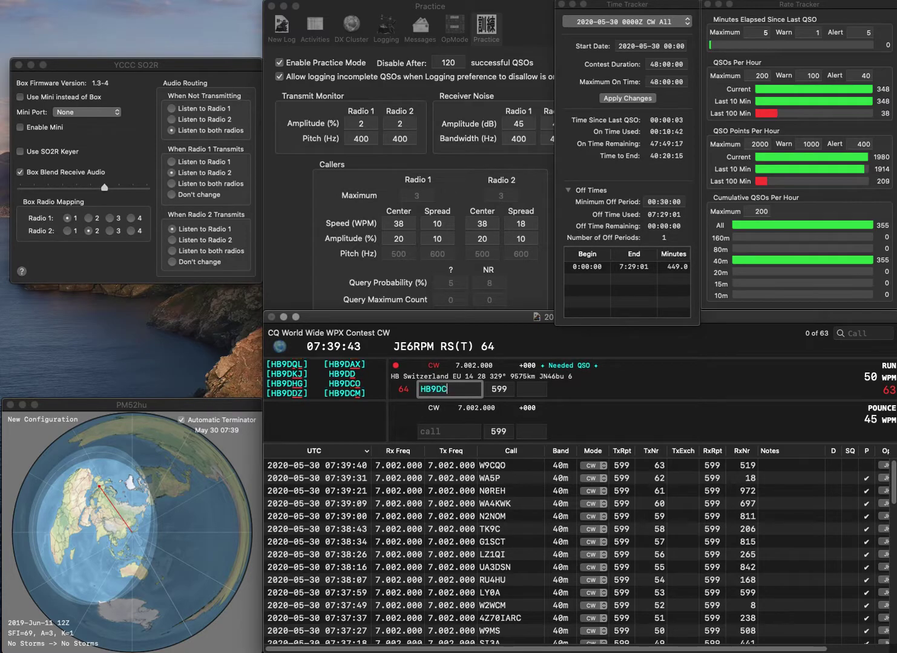
key("space")
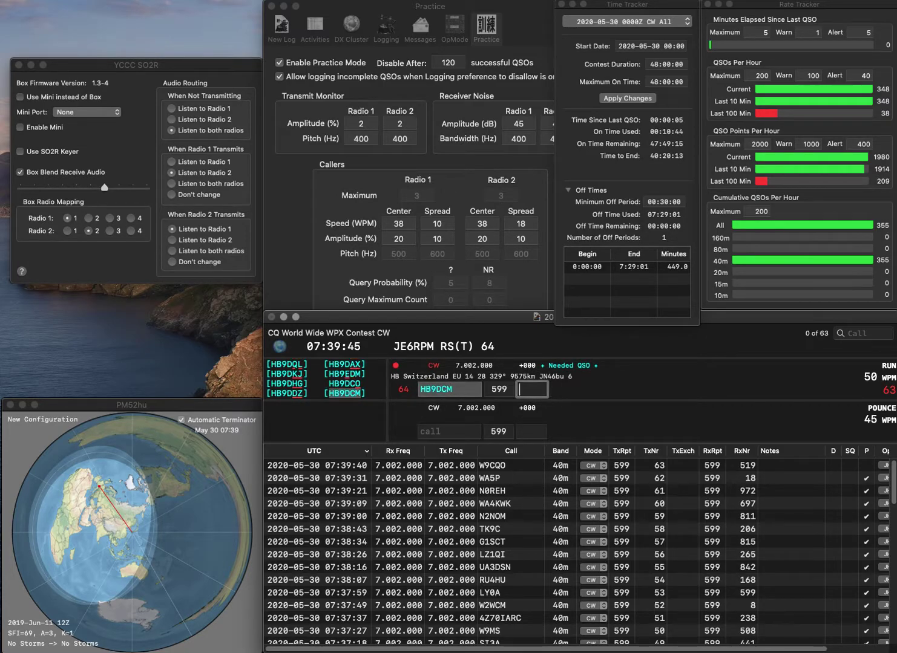
type("311")
key("Return")
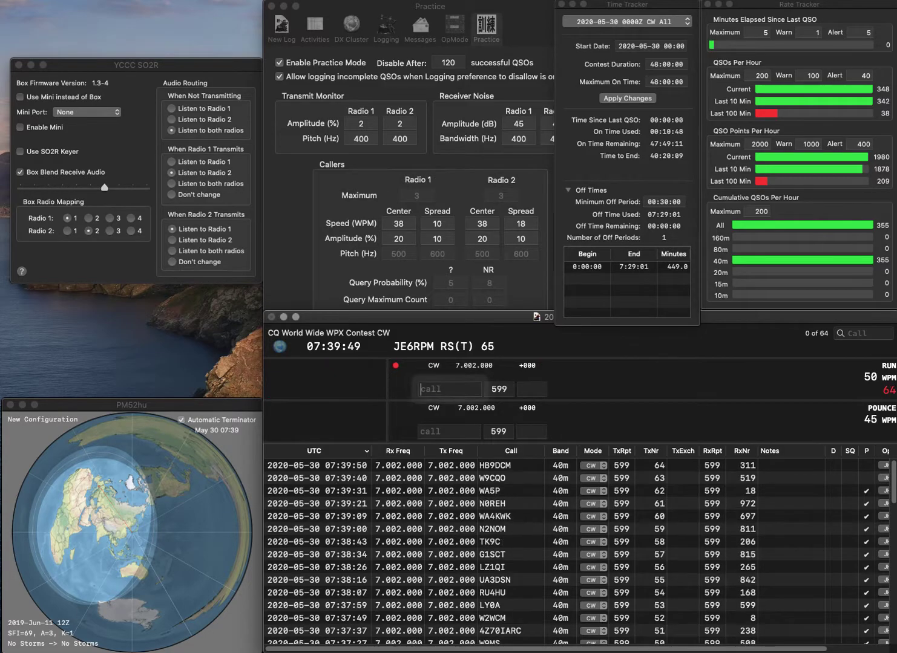
type("OM")
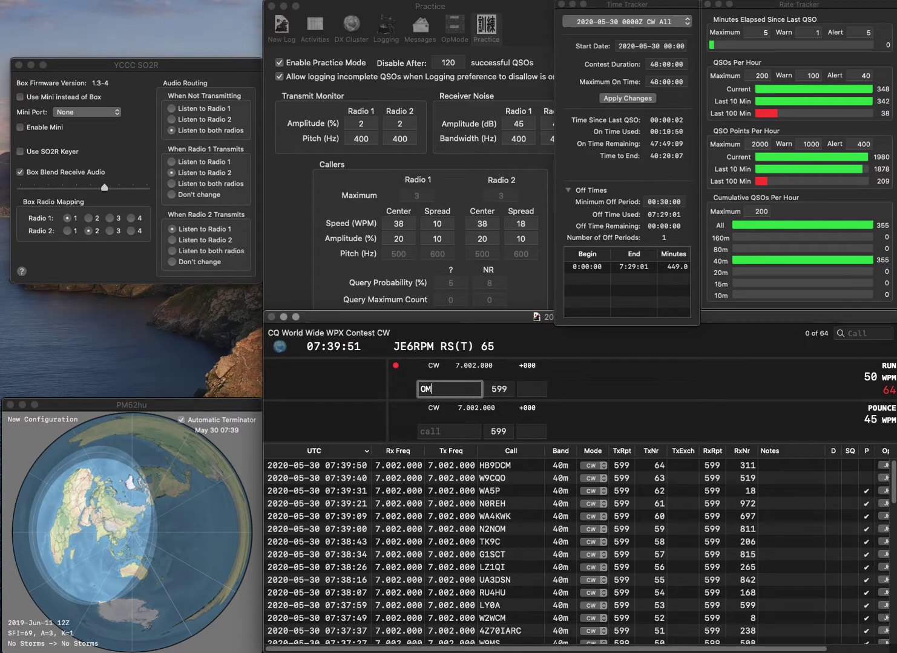
type("5LR")
key("Return")
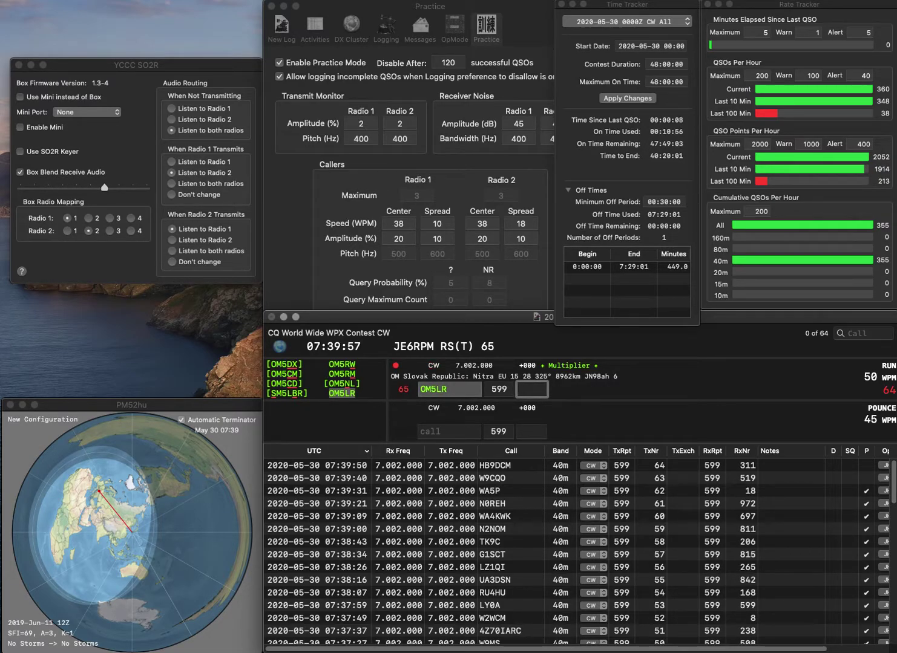
type("453")
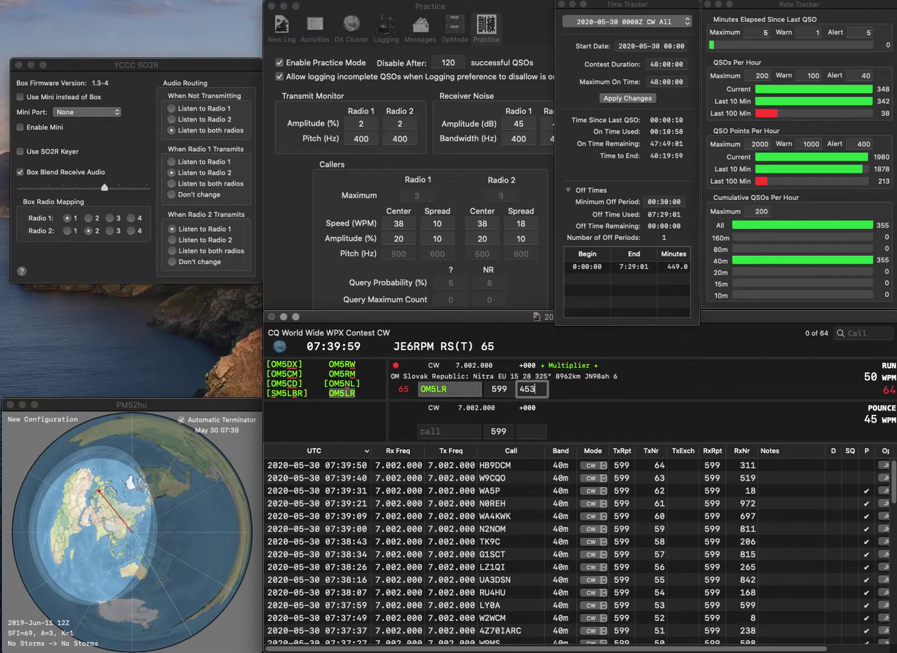
key("Return")
type("OH")
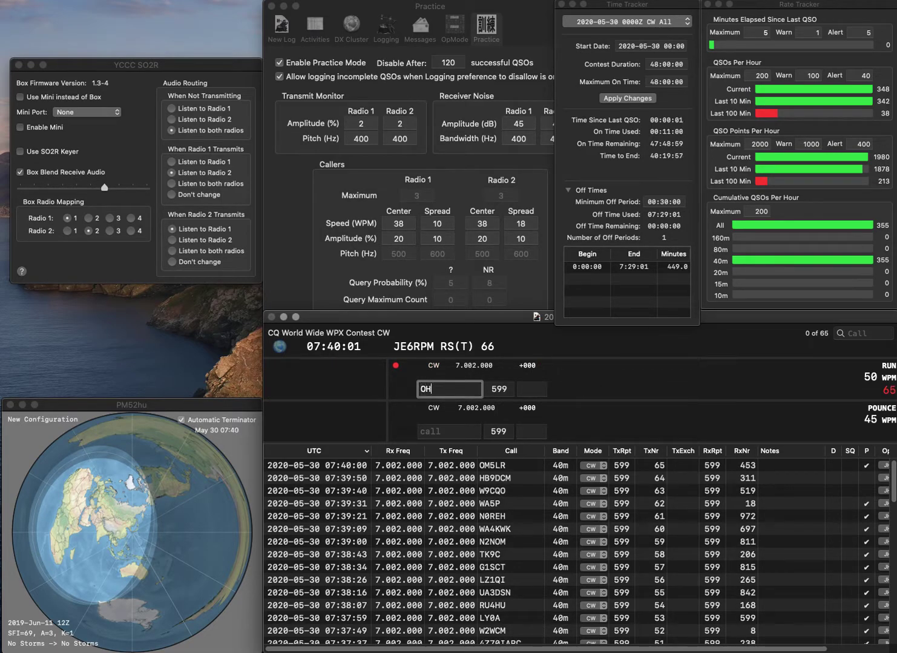
type("8GET")
key("space")
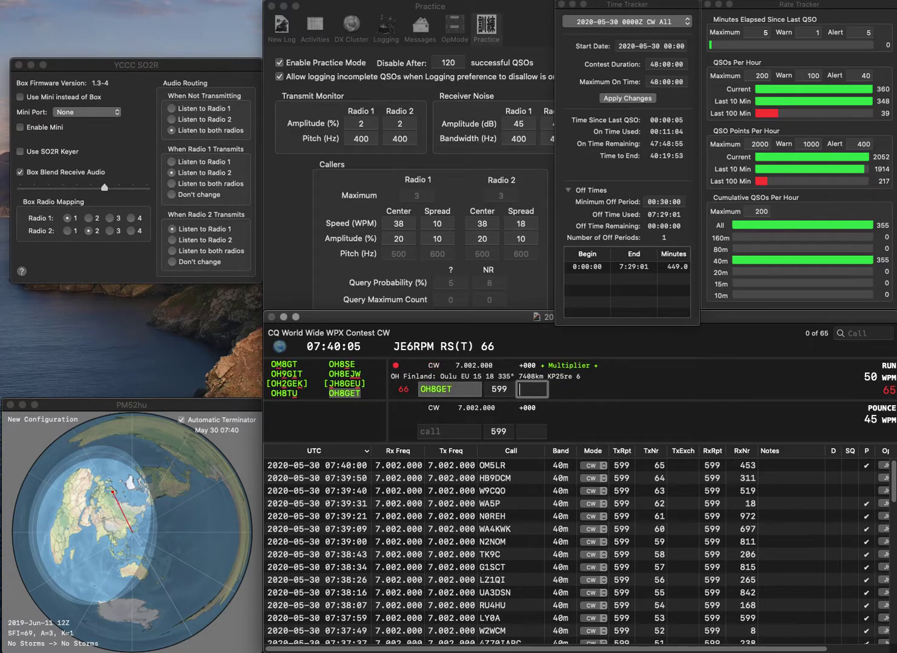
type("76")
key("Return")
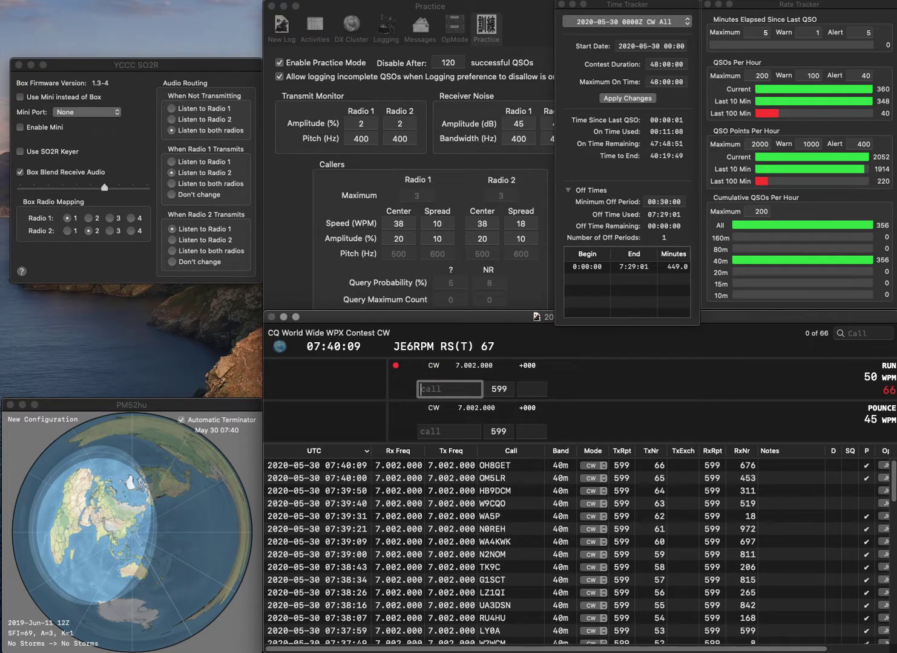
Step: Log a run contact with W4LZU, completing the partial call sign LZU, with report 599 and received number 630
type("LZU")
key("Return")
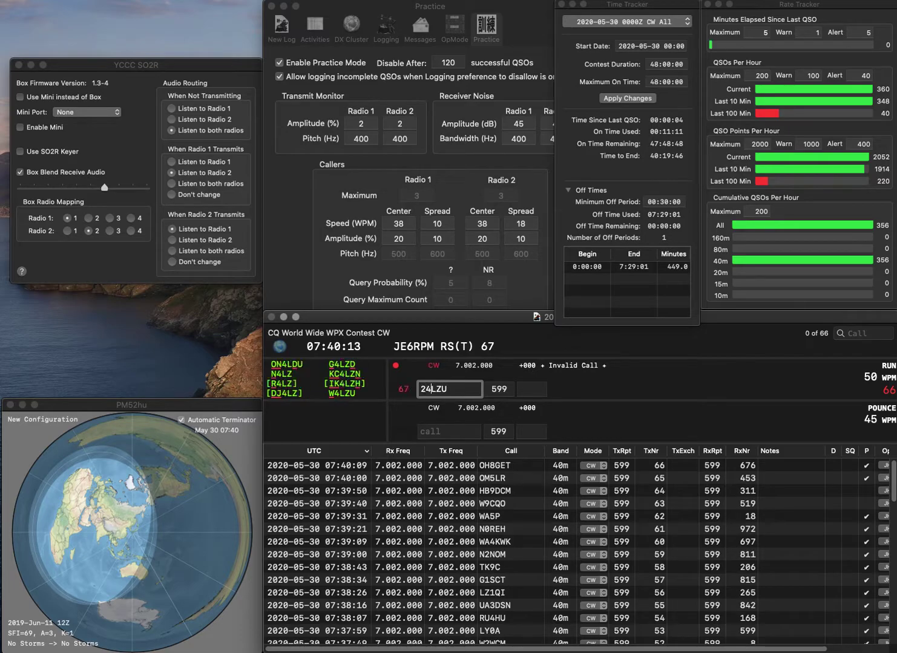
type("W4")
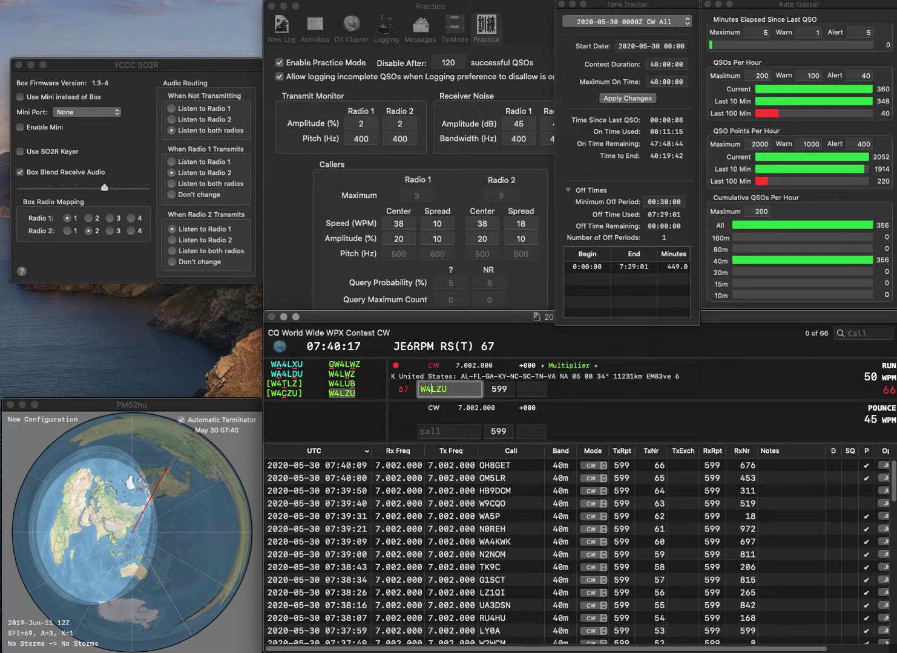
key("space")
type("6")
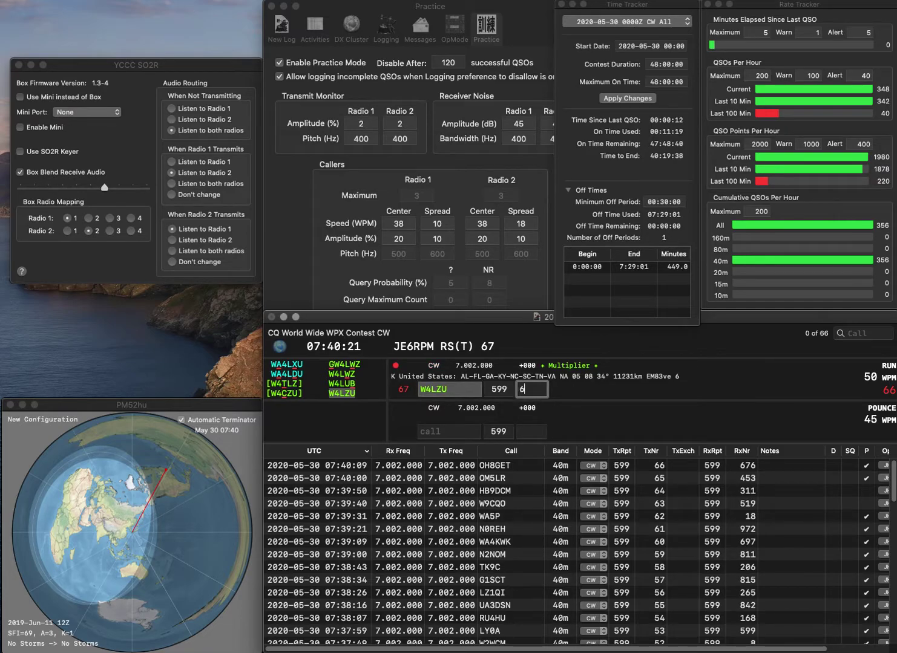
type("30")
key("Return")
Step: Log a run contact with LY7W, report 599 and received number 818
type("LY7W")
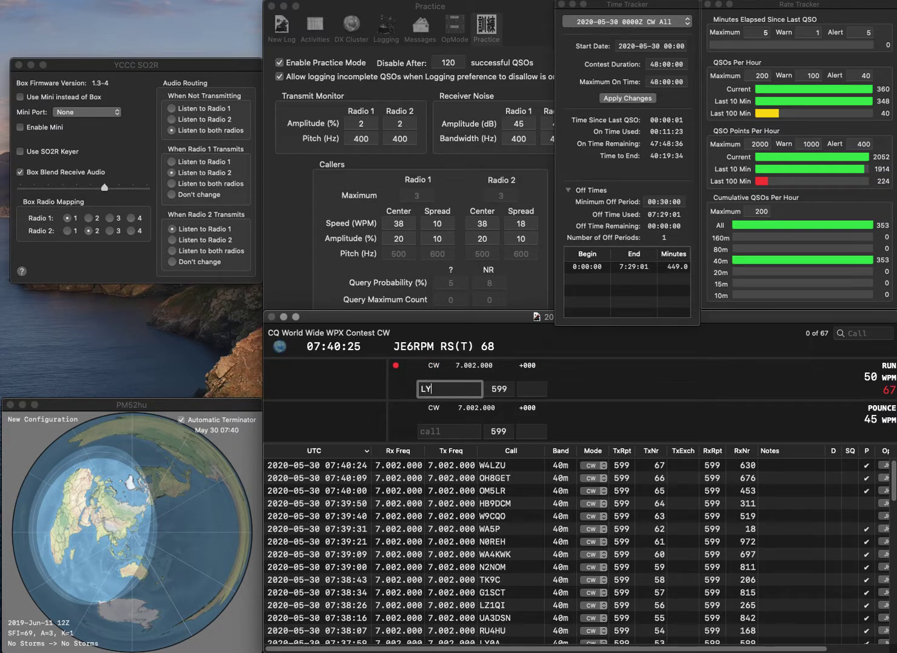
key("Return")
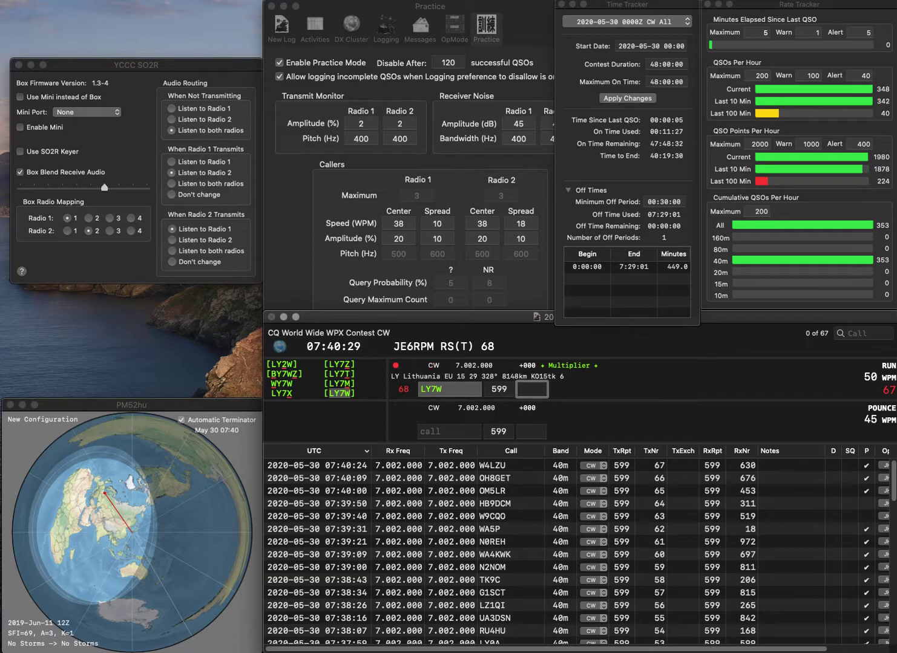
type("818")
key("Return")
type("I")
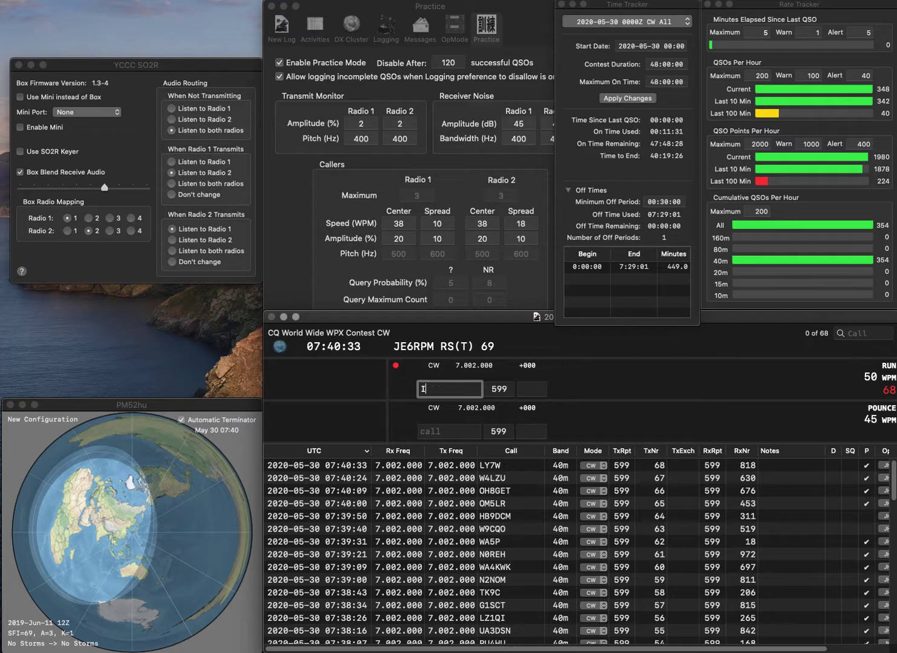
type("U3FBL")
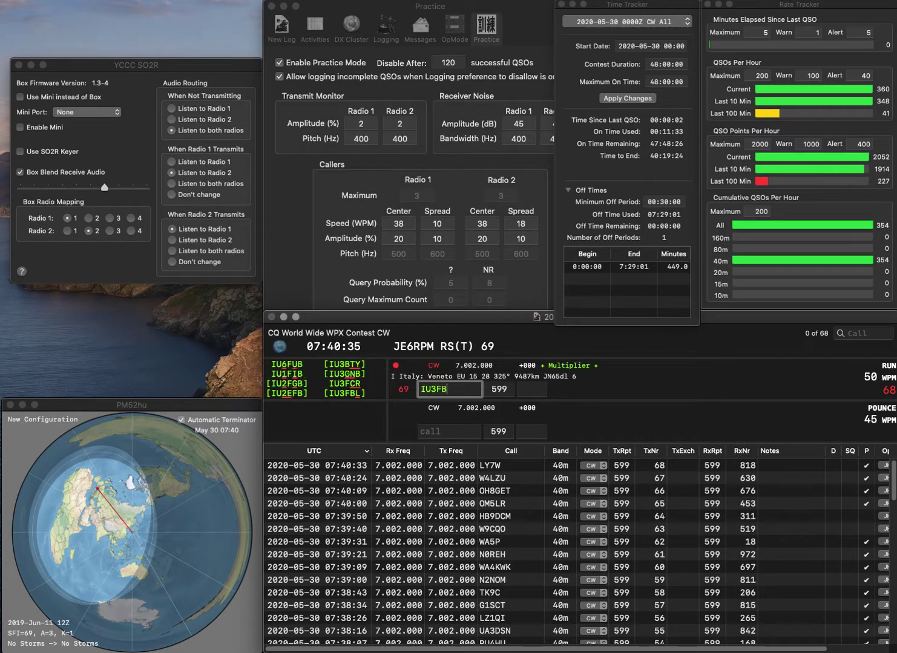
key("Tab")
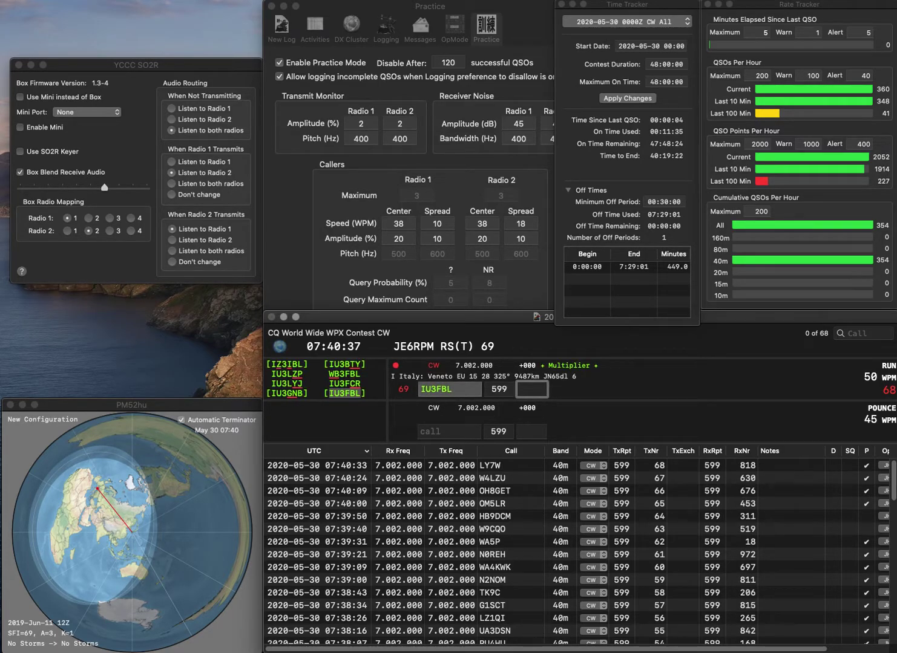
type("307")
key("Return")
type("R")
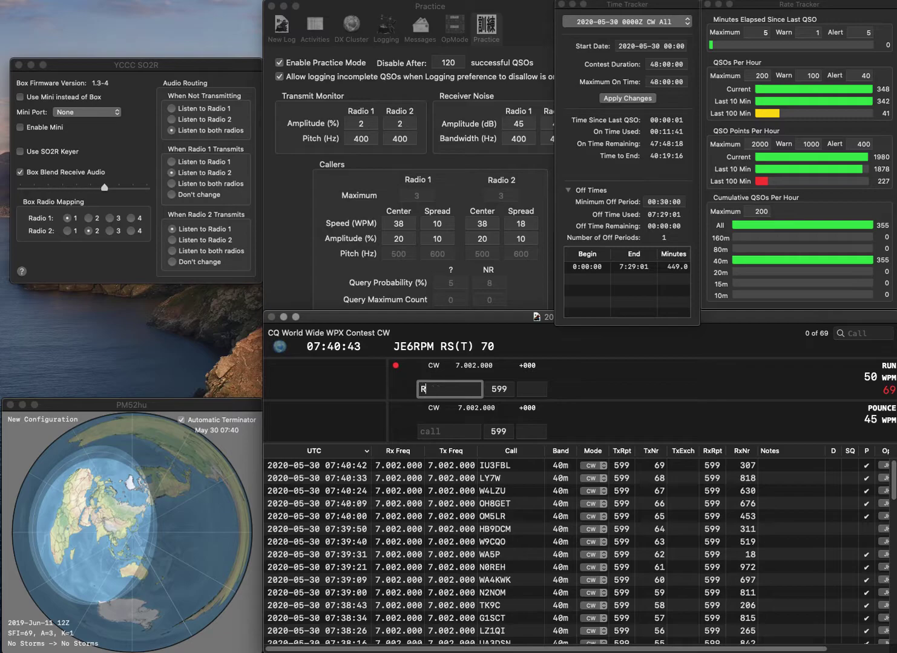
type("YAO")
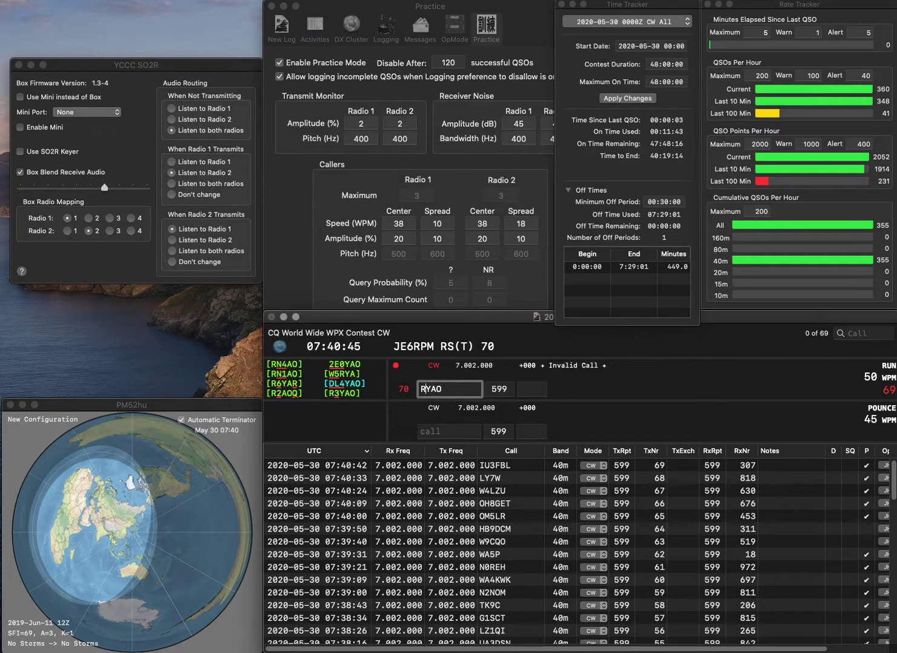
type("3")
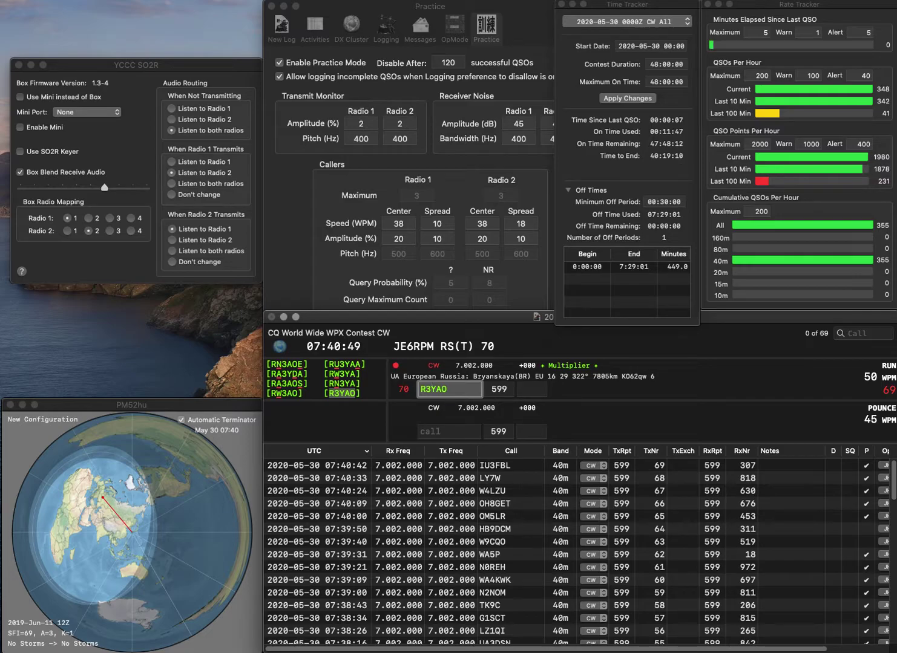
key("Tab")
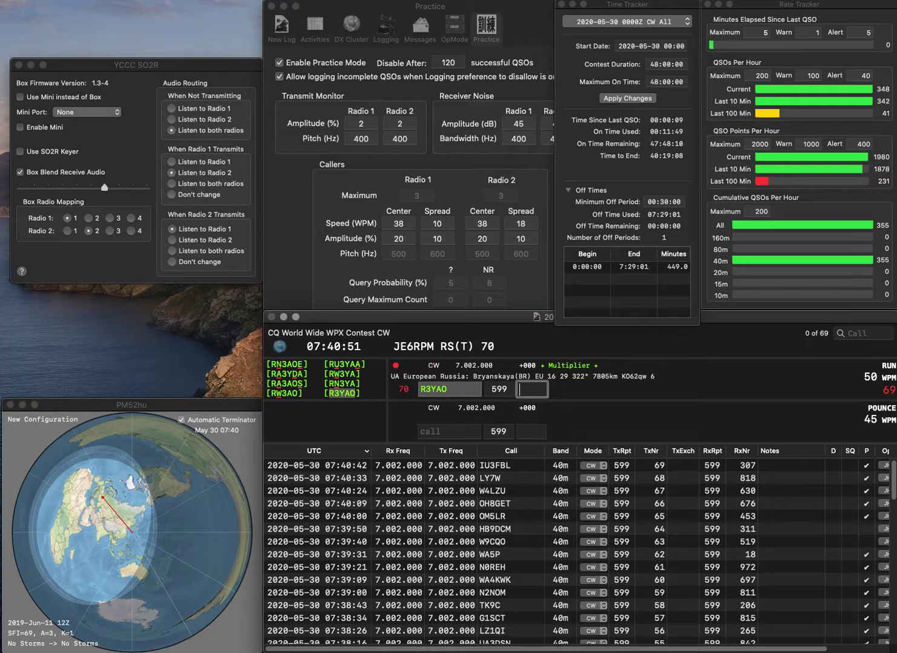
type("542")
key("Return")
Step: Log a run contact with WB9QAF, report 599 and received number 777
type("WB9QAF")
key("Tab")
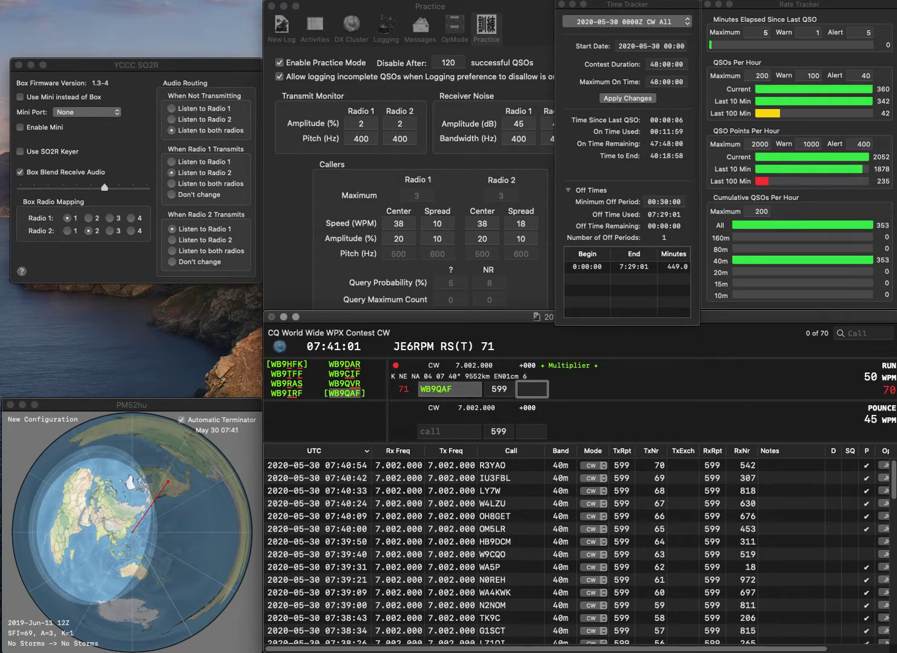
type("777")
key("Return")
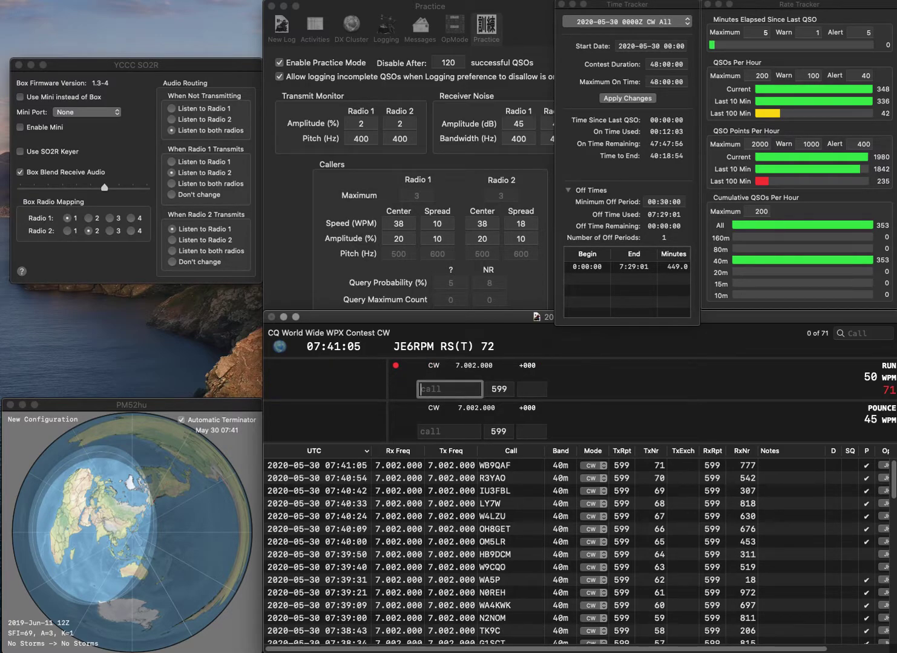
Step: Log a run contact with BY6LY, report 599 and received number 318
type("BY6")
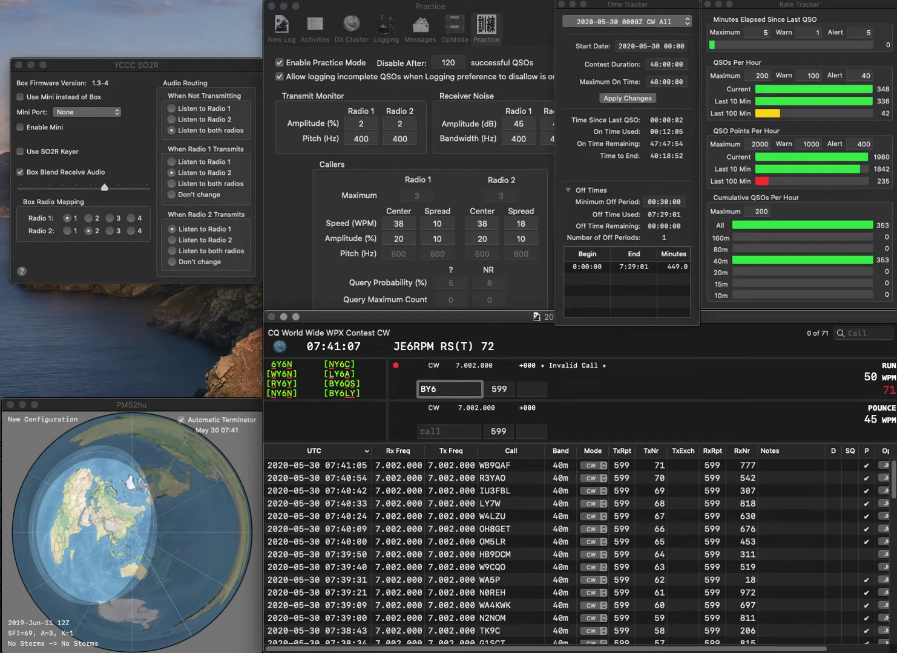
type("LY")
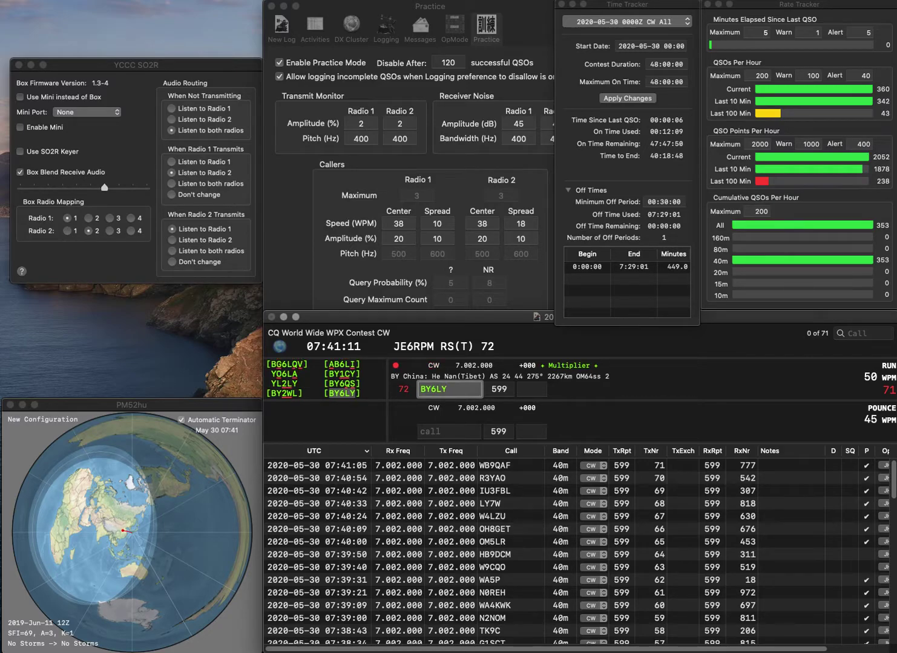
key("space")
type("318")
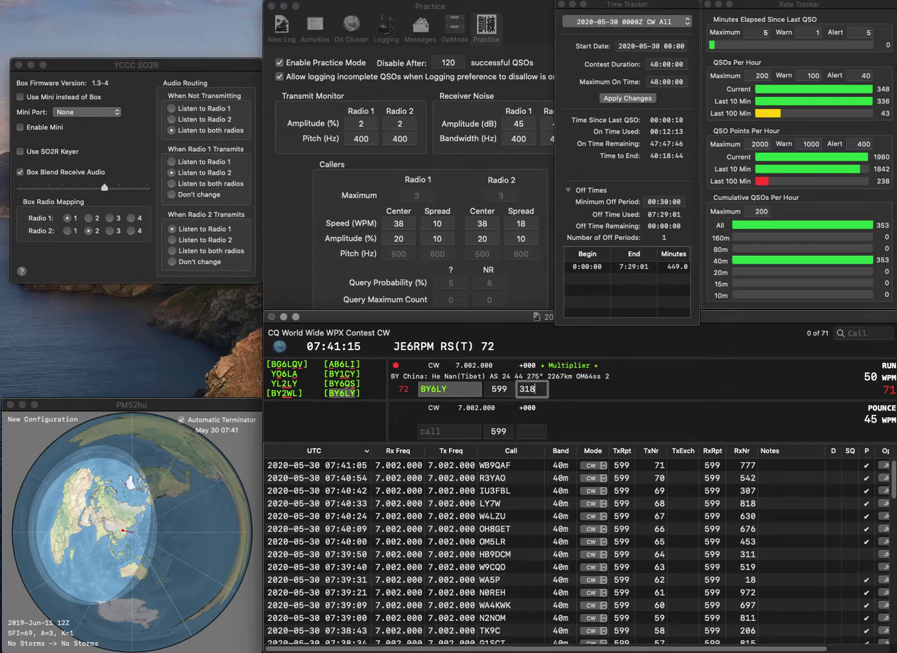
key("Return")
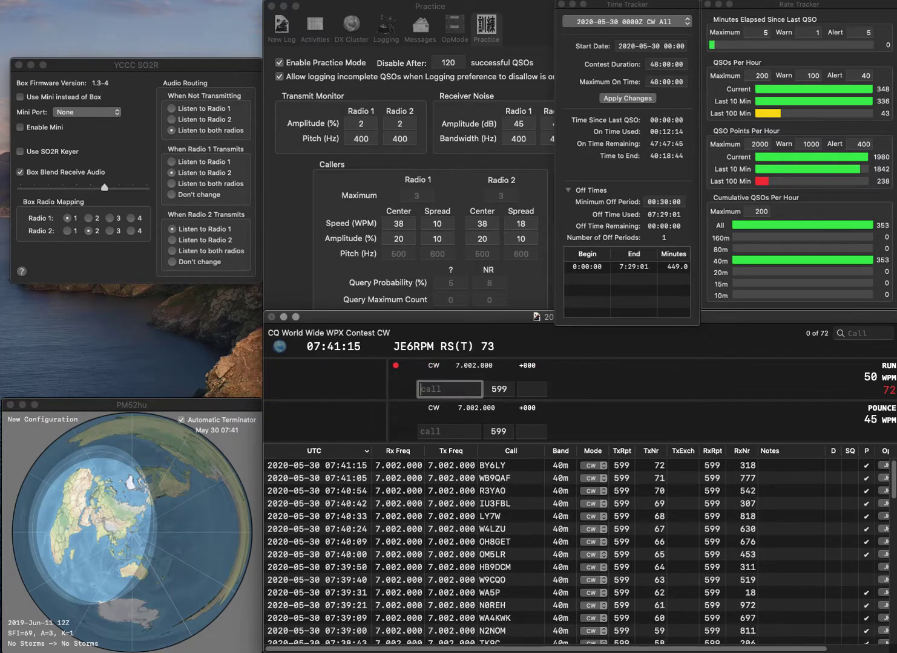
type("W8SW")
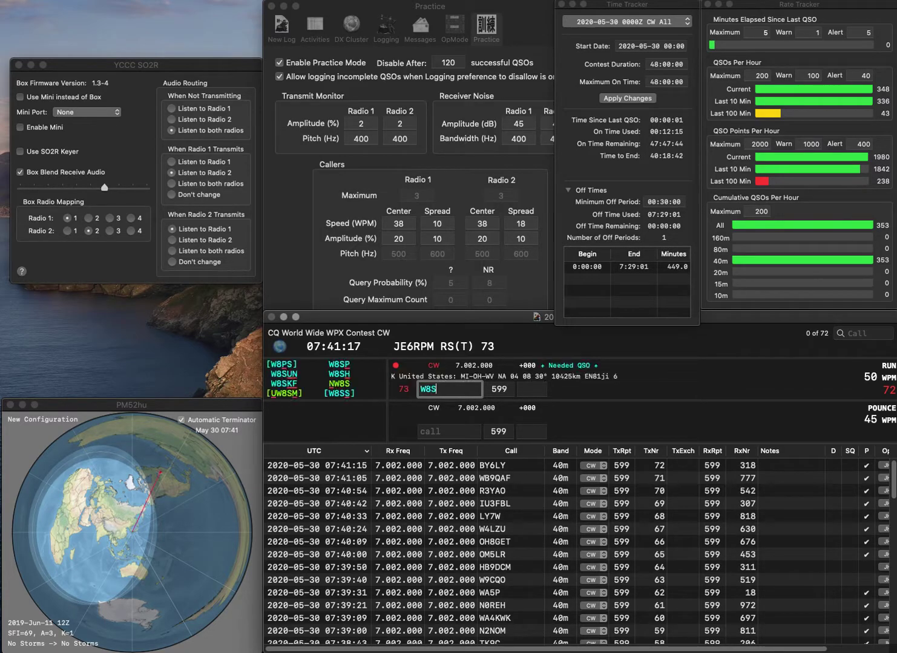
left_click(431, 390)
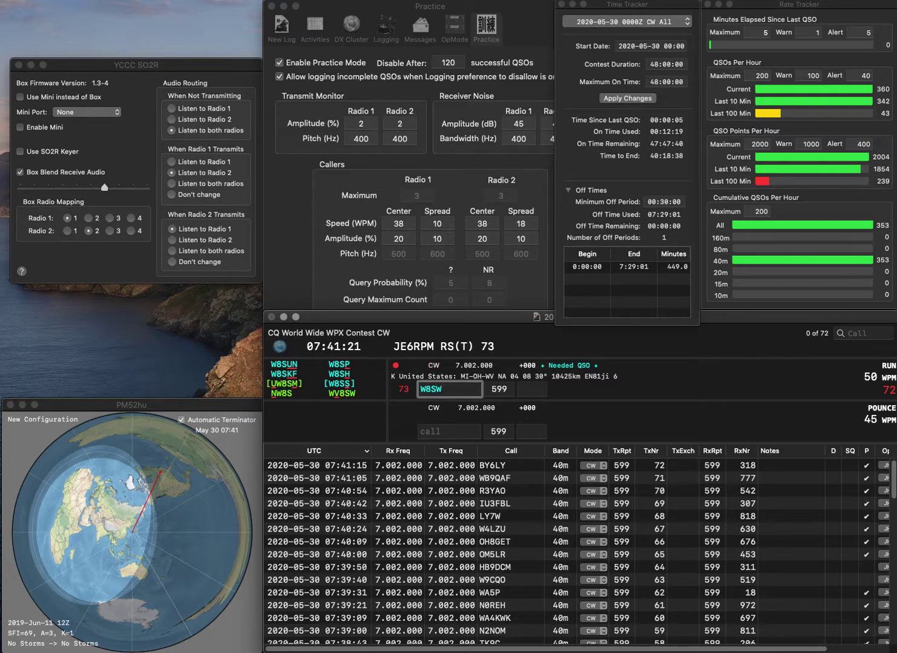
type("H")
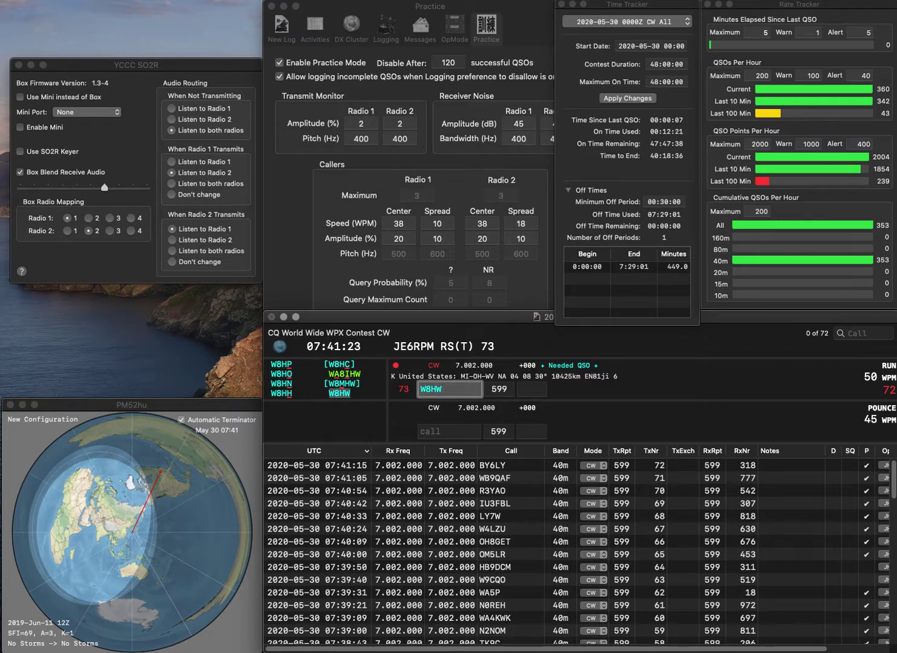
key("space")
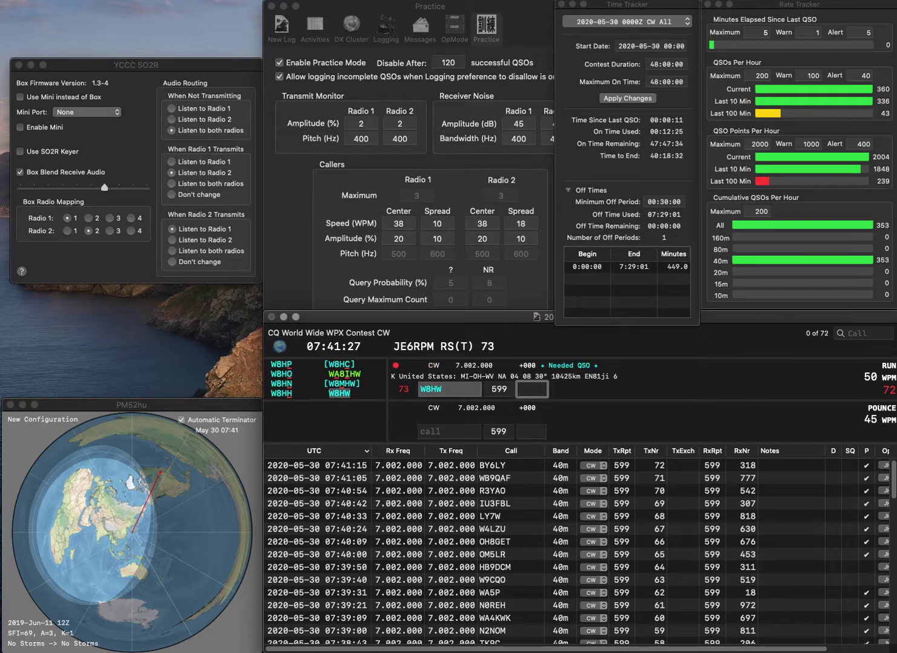
type("638")
key("Return")
type("EA9LZ")
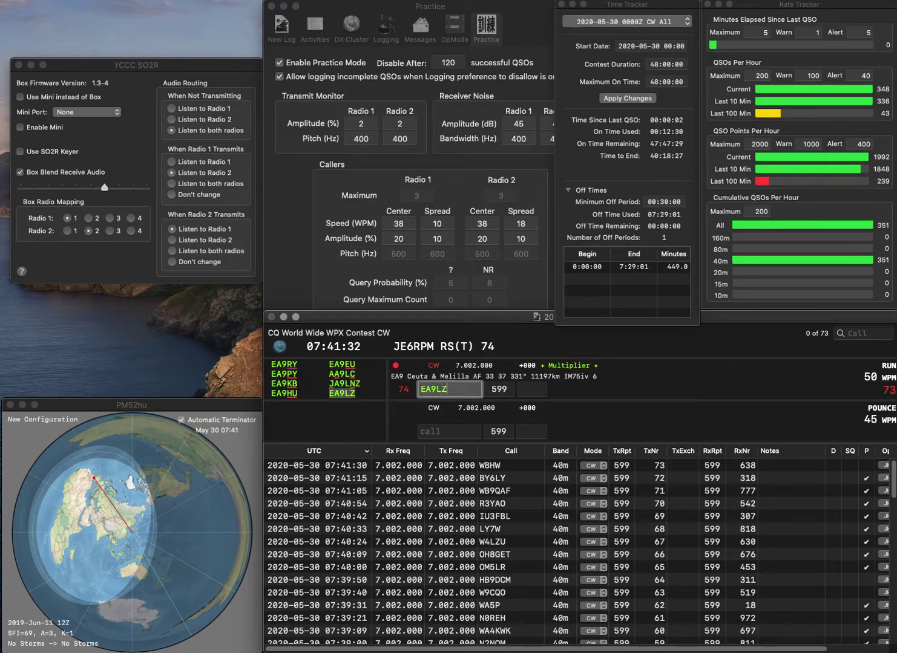
key("Tab")
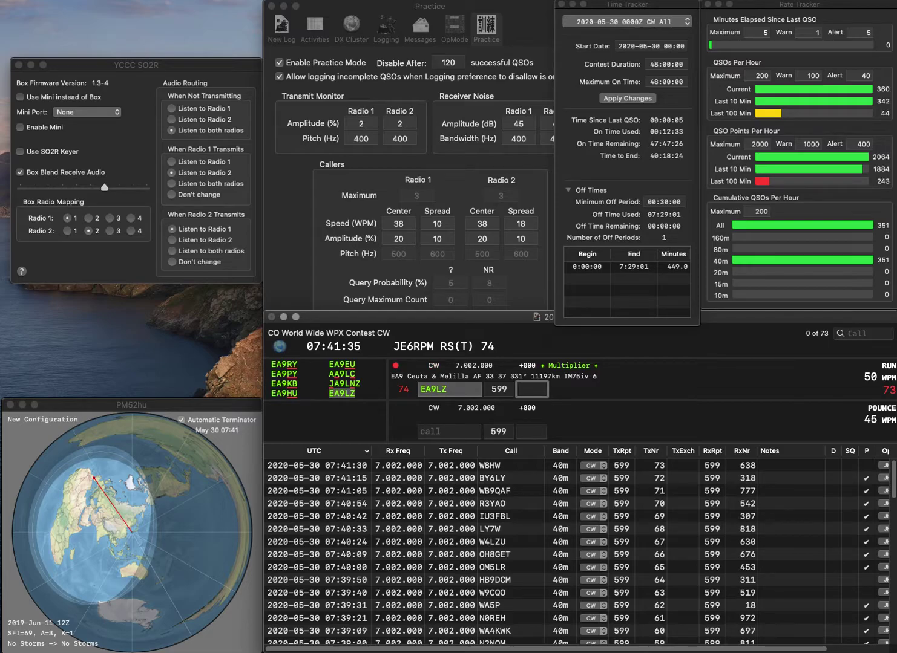
type("373")
key("Return")
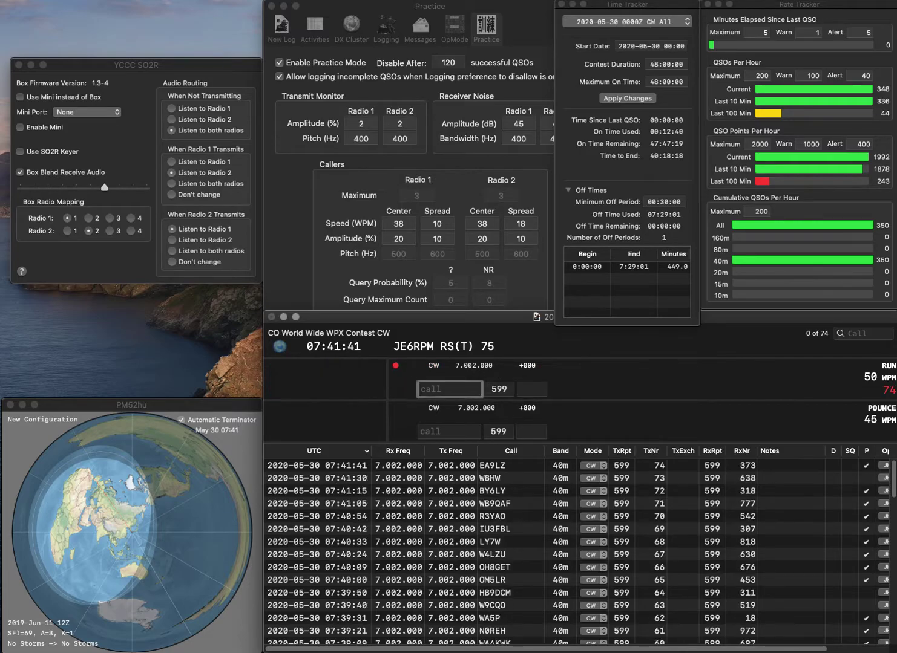
Step: Log a run contact with YT7KM, report 599 and received number 355
type("YT7KM")
key("space")
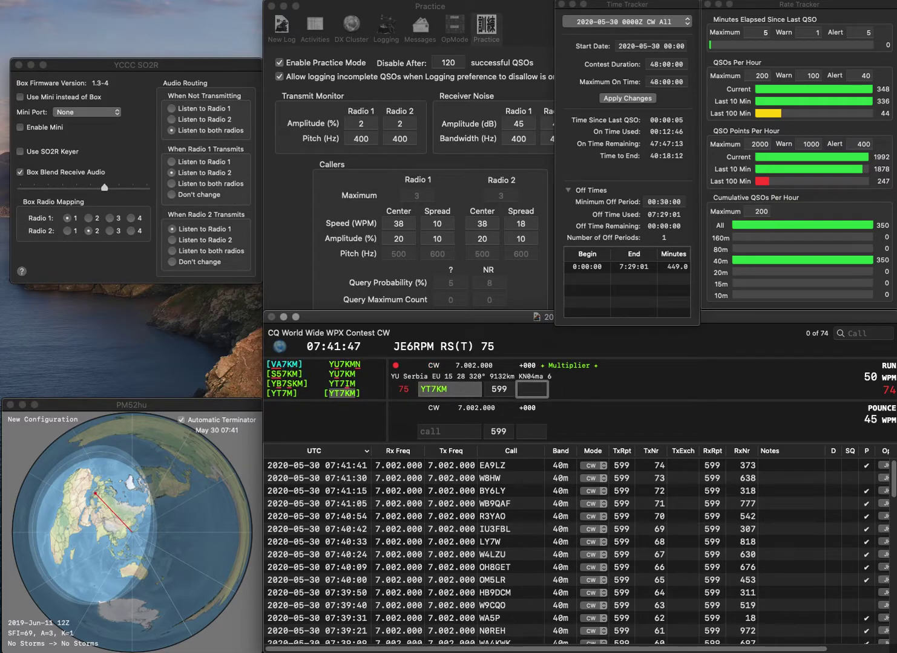
type("355")
key("Return")
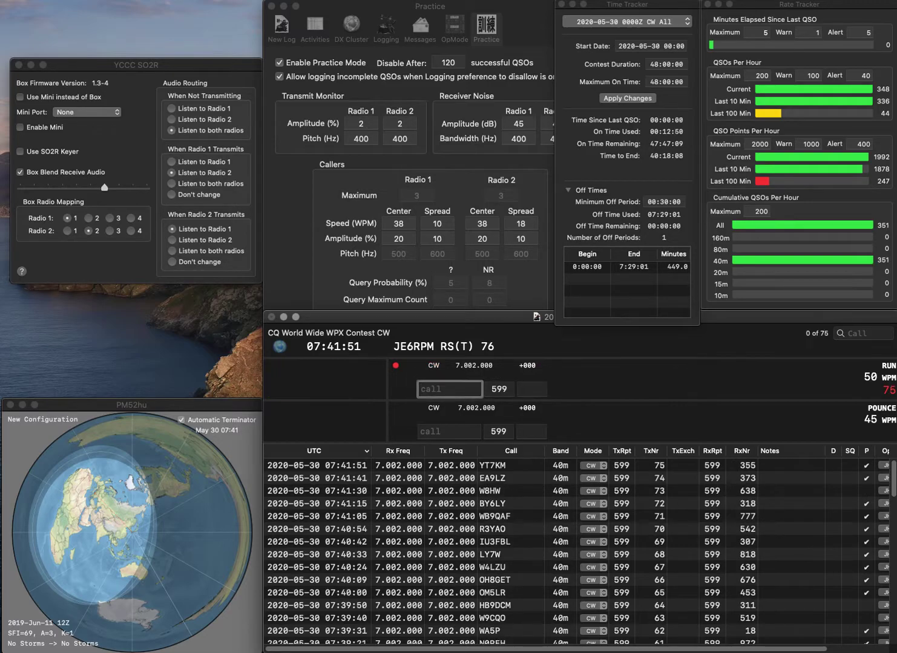
Step: Log a run contact with DJ0SP, report 599 and received number 682
type("DJ0")
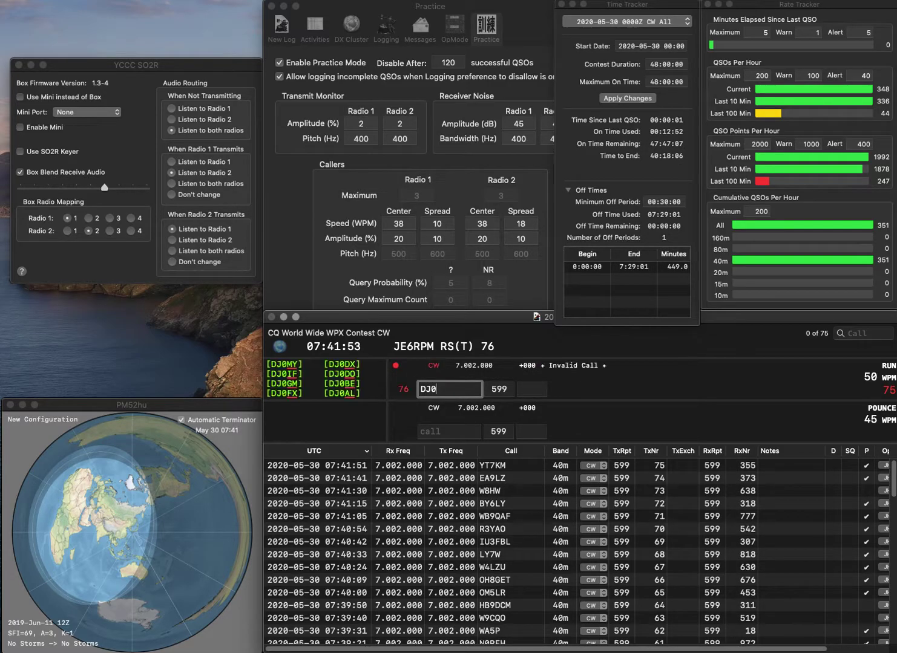
type("SP")
key("space")
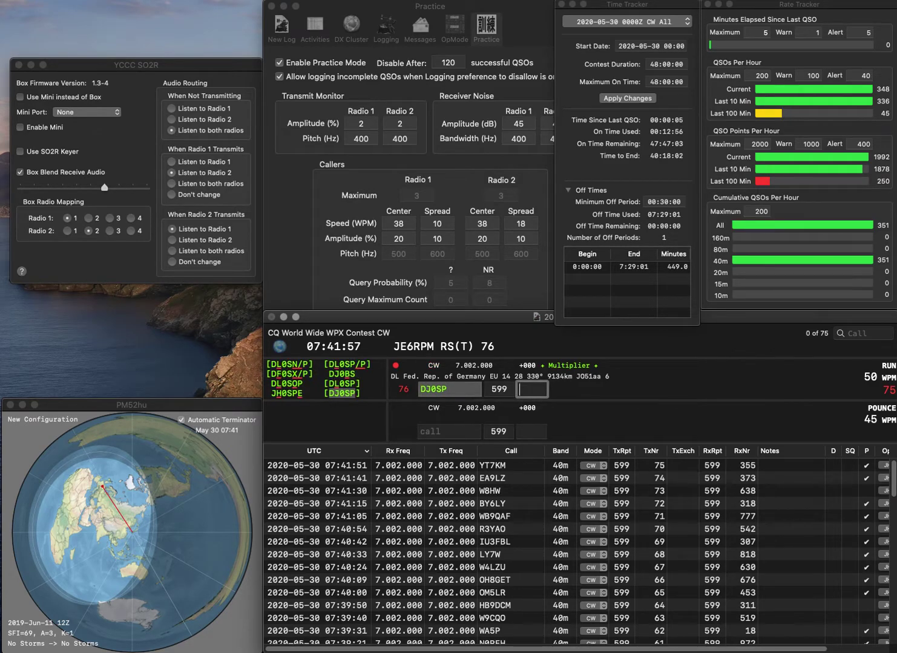
type("682")
key("Return")
type("K")
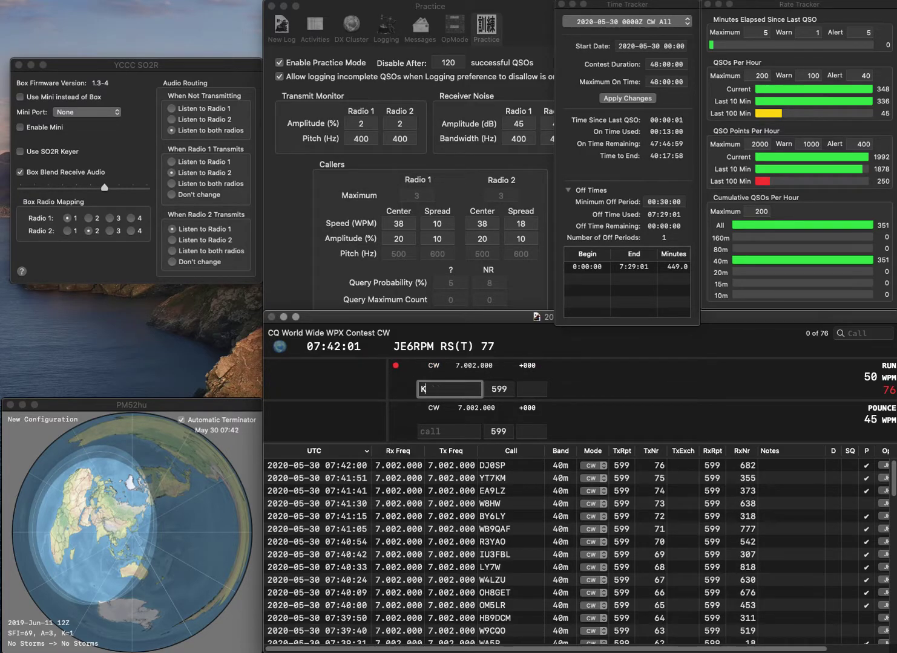
type("6KHB")
key("space")
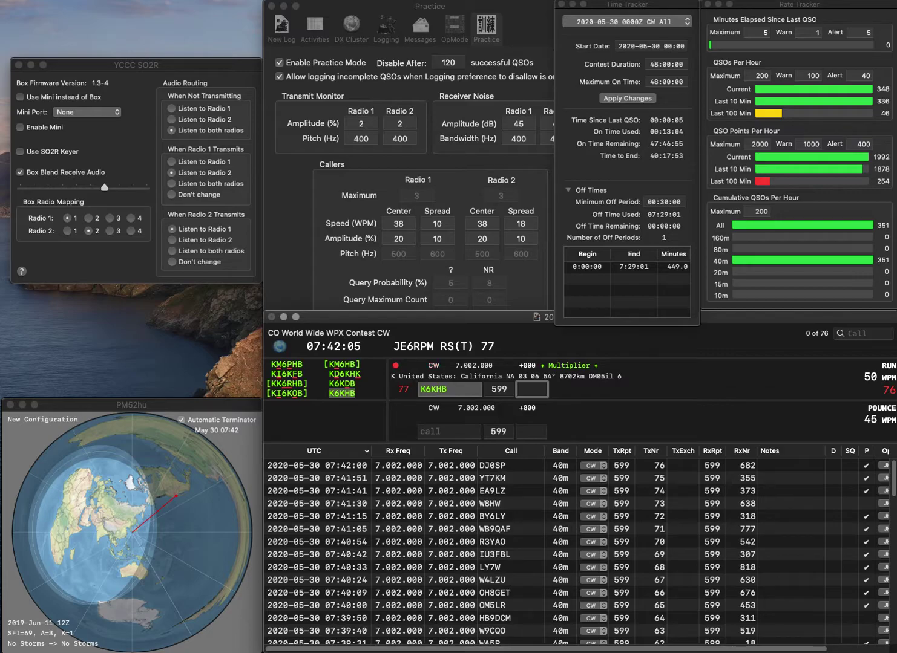
type("210")
key("Return")
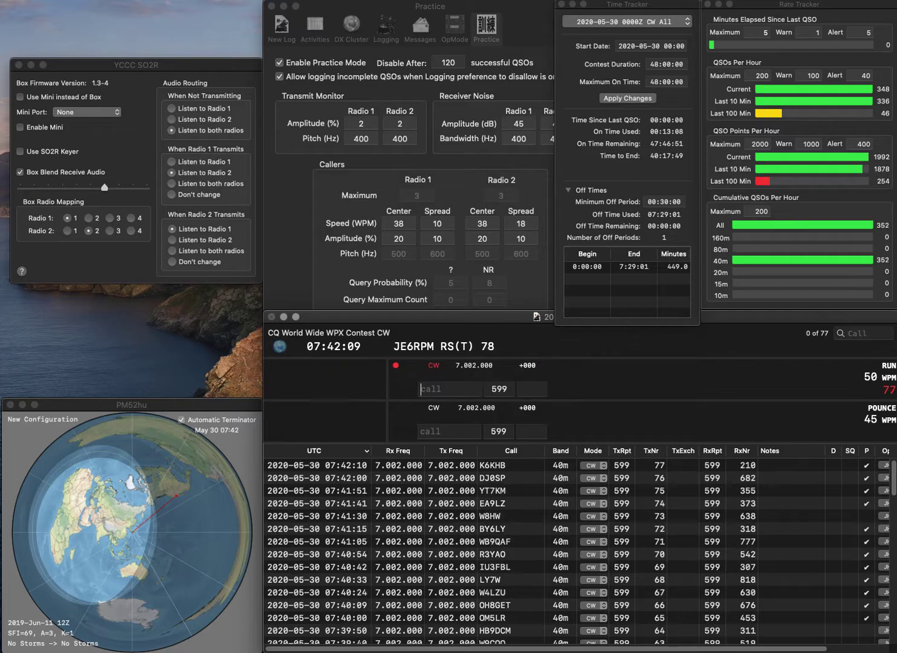
type("P")
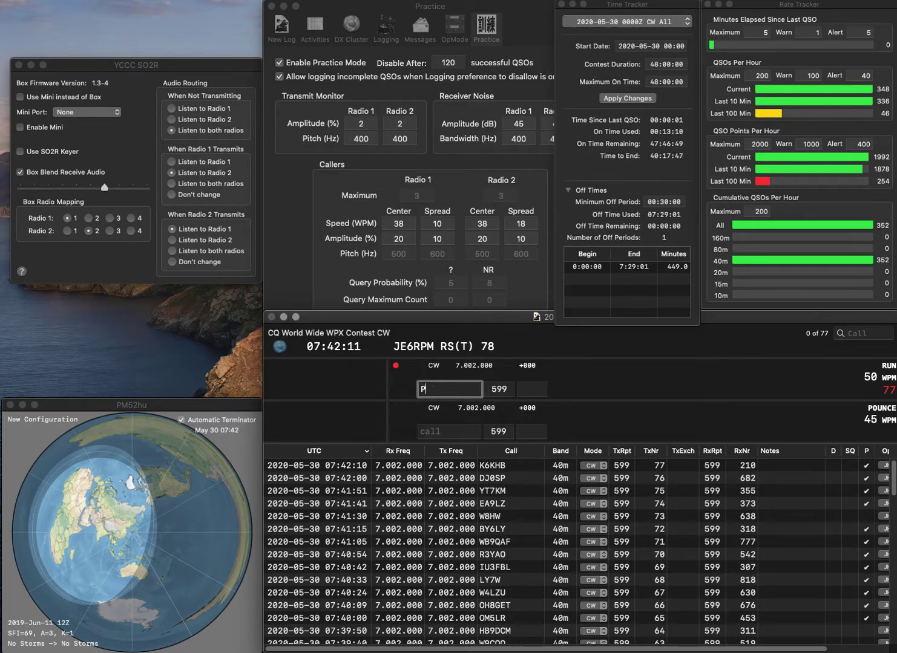
type("40E")
key("space")
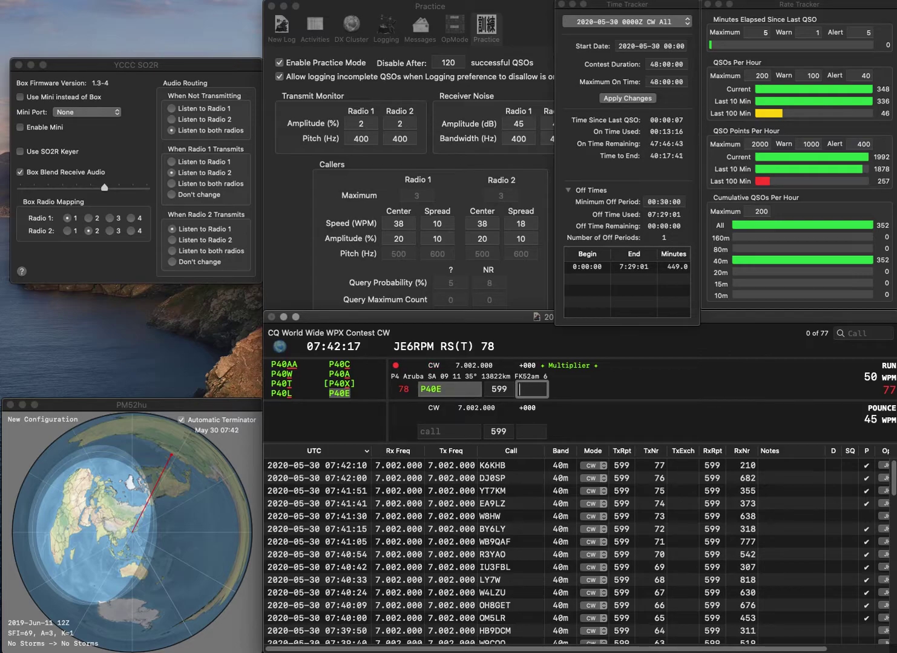
type("95")
key("Return")
type("K7ZUM")
key("Return")
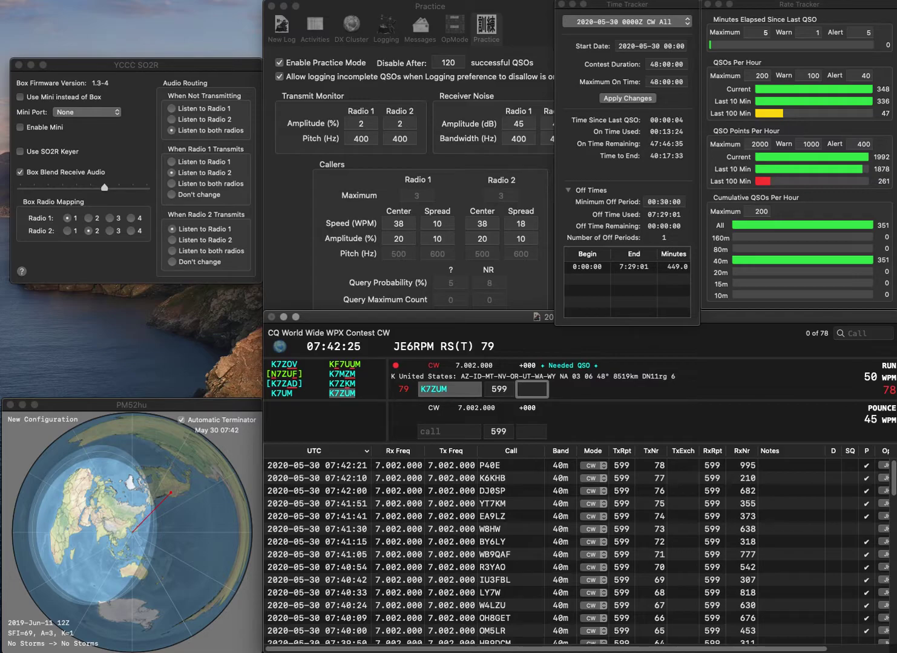
type("482")
key("Return")
type("PS")
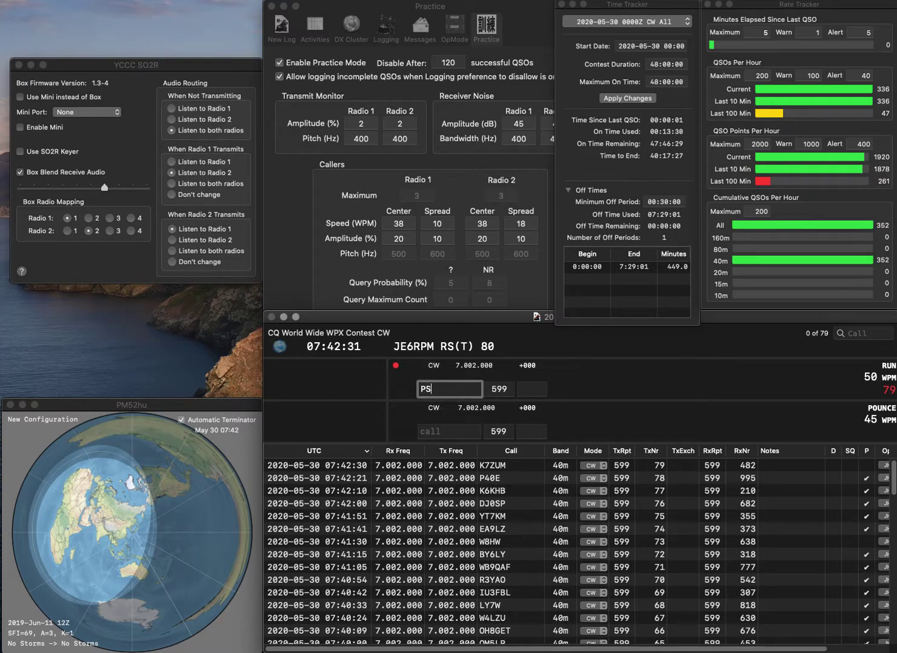
type("8HF")
key("space")
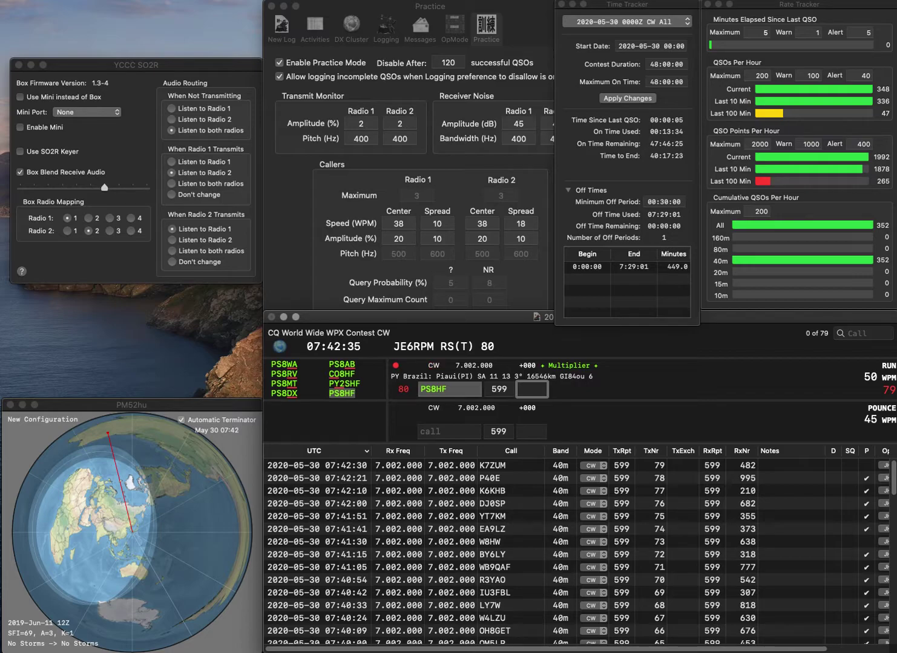
type("149")
key("Return")
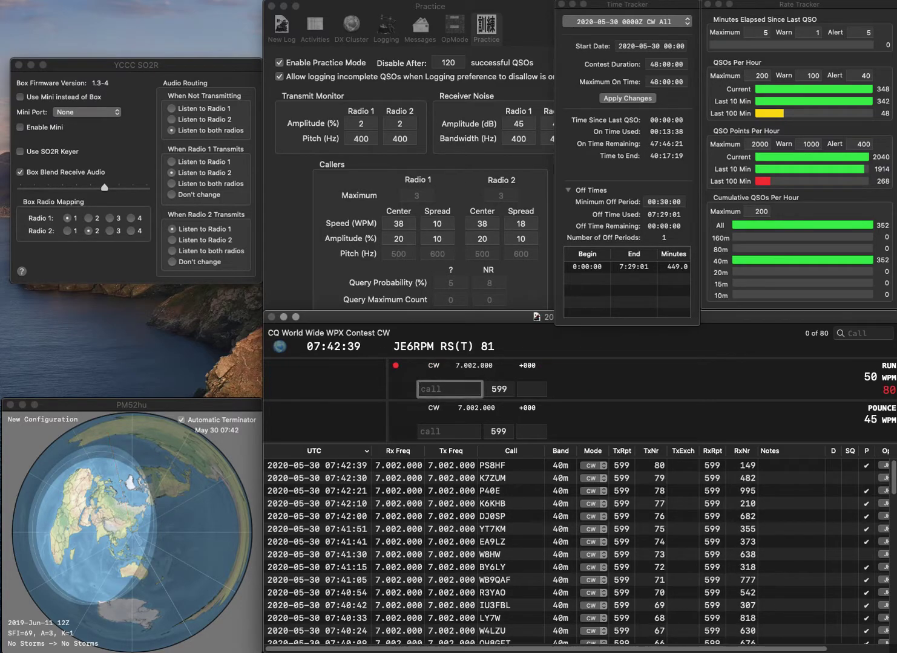
type("K3BLN")
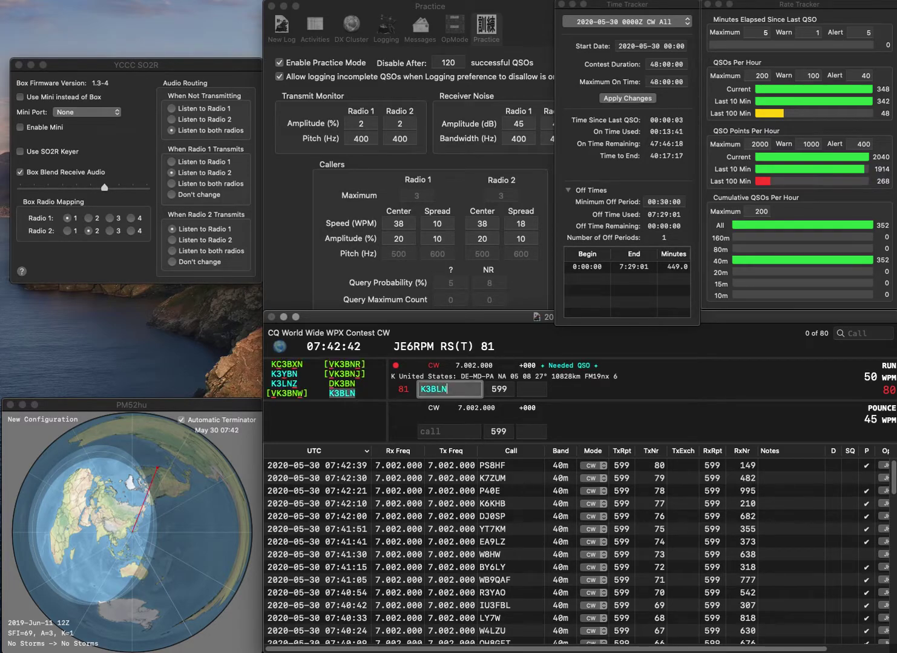
key("space")
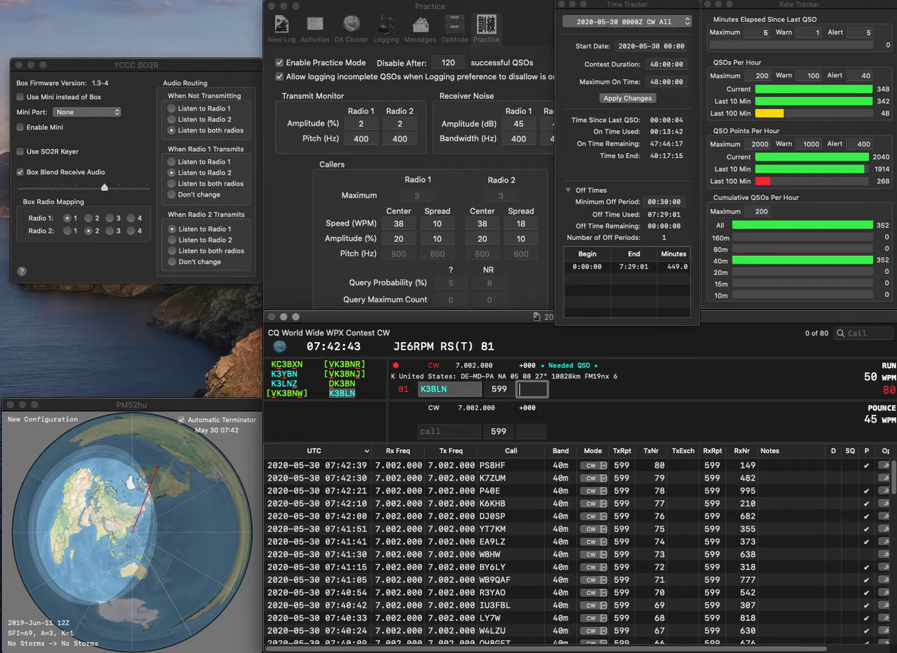
type("606")
key("Return")
type("W")
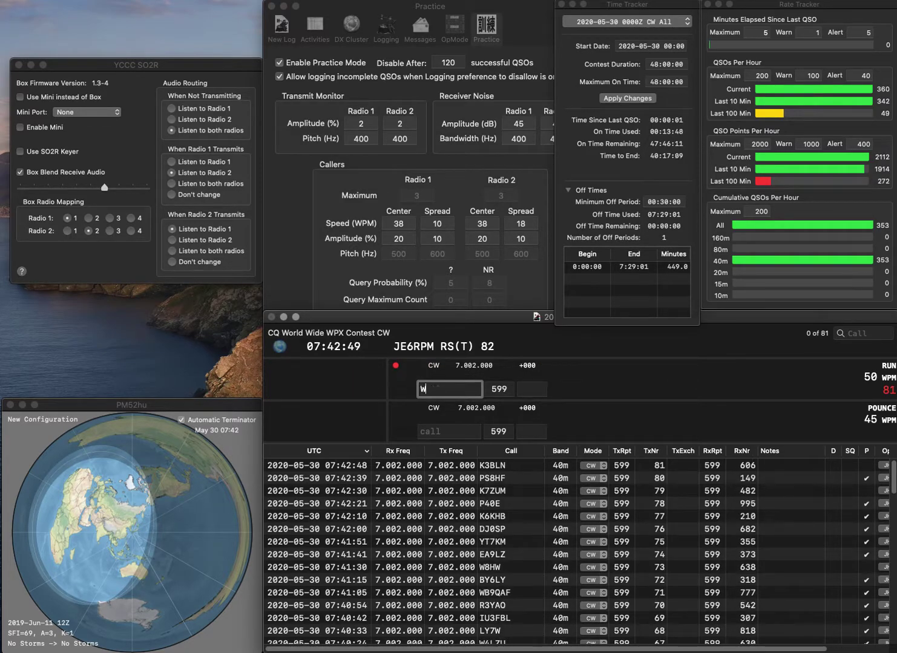
type("B8TRW")
key("space")
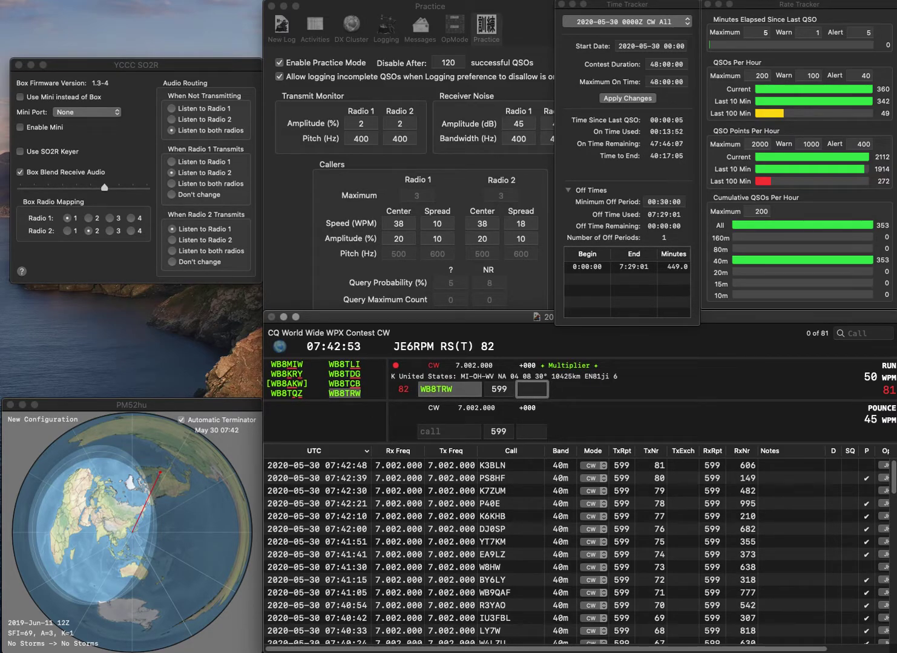
type("391")
key("Return")
Step: Log a run contact with K2RKD, report 599 and received number 373
type("K2")
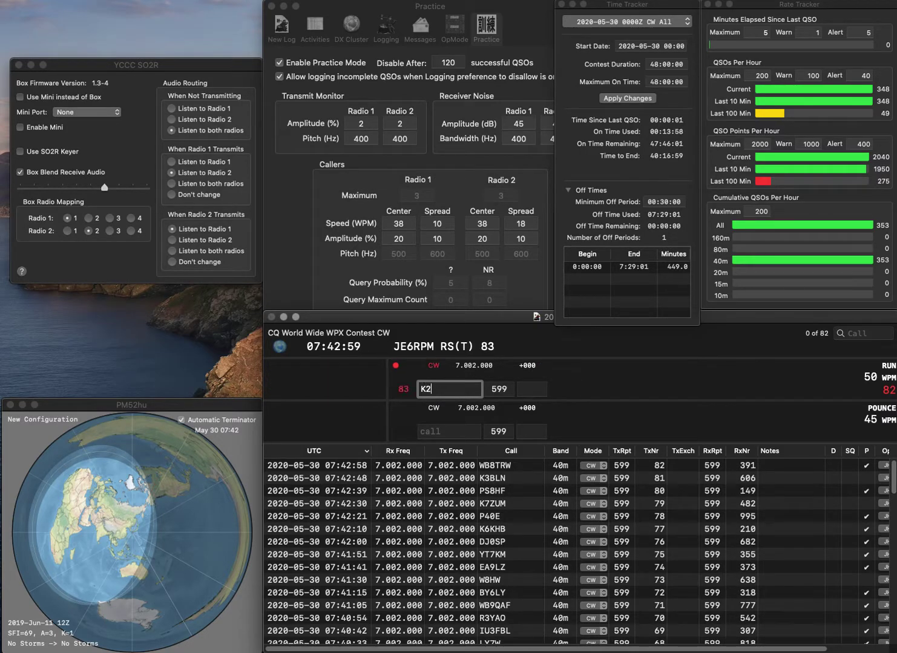
type("RKD")
key("space")
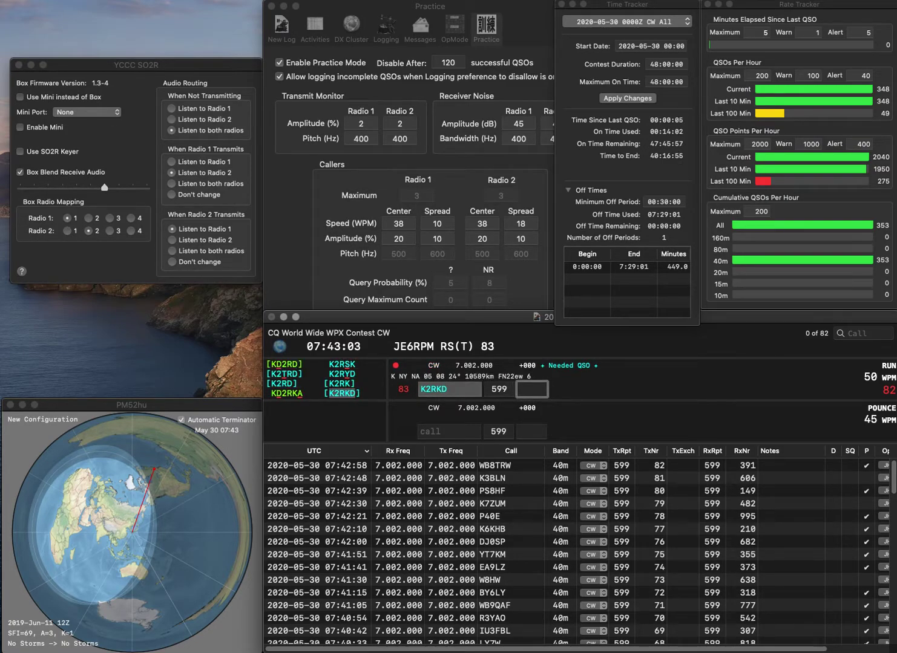
type("373")
key("Return")
type("V")
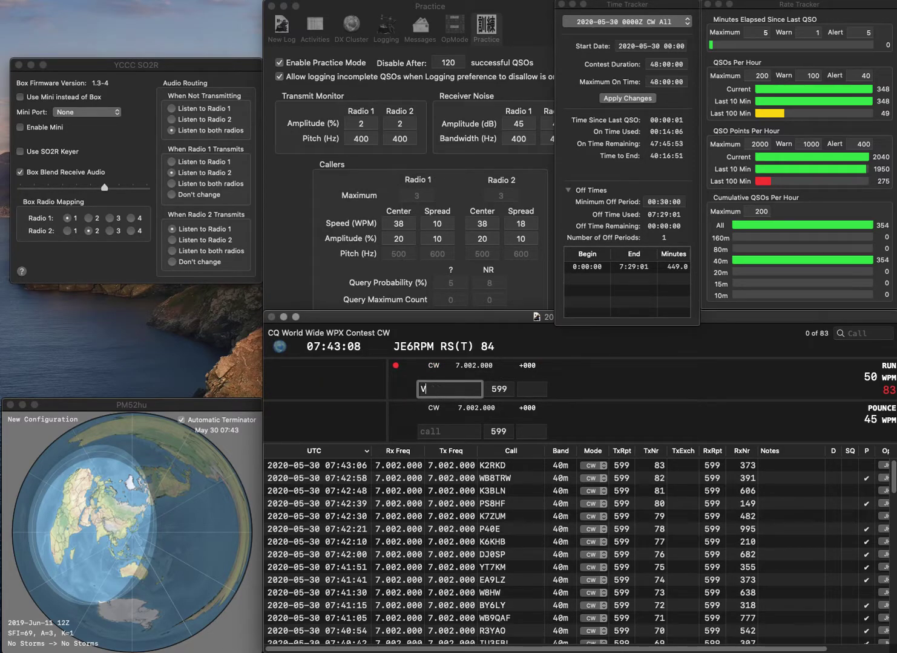
type("E3RGC")
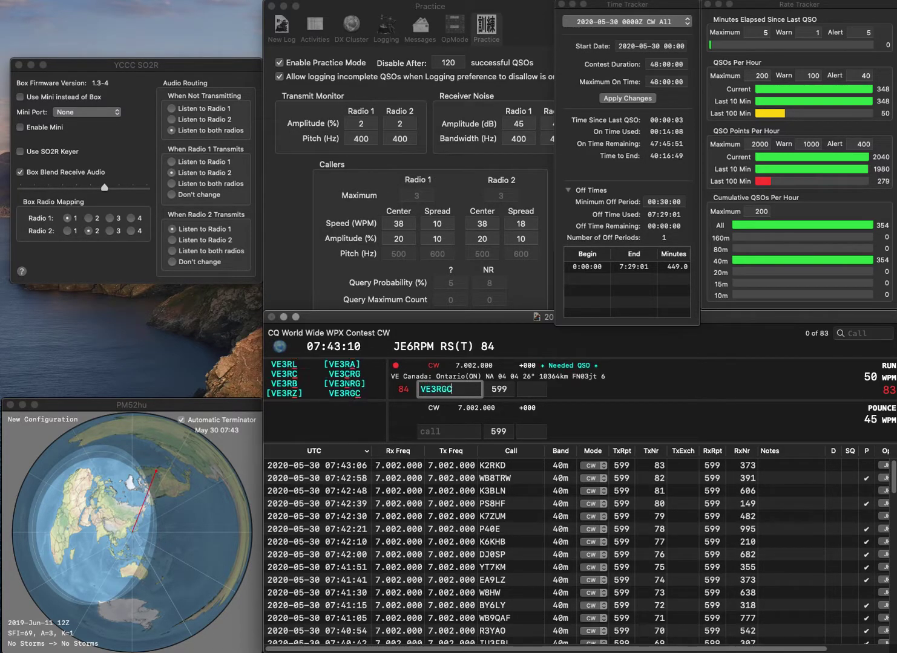
key("space")
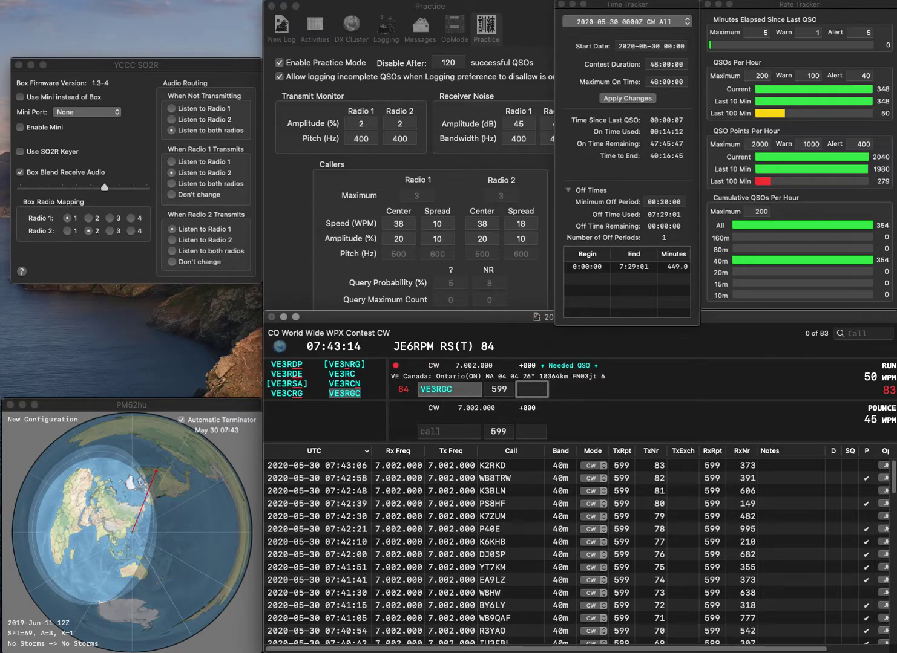
type("92")
key("Return")
type("N2KWO")
key("space")
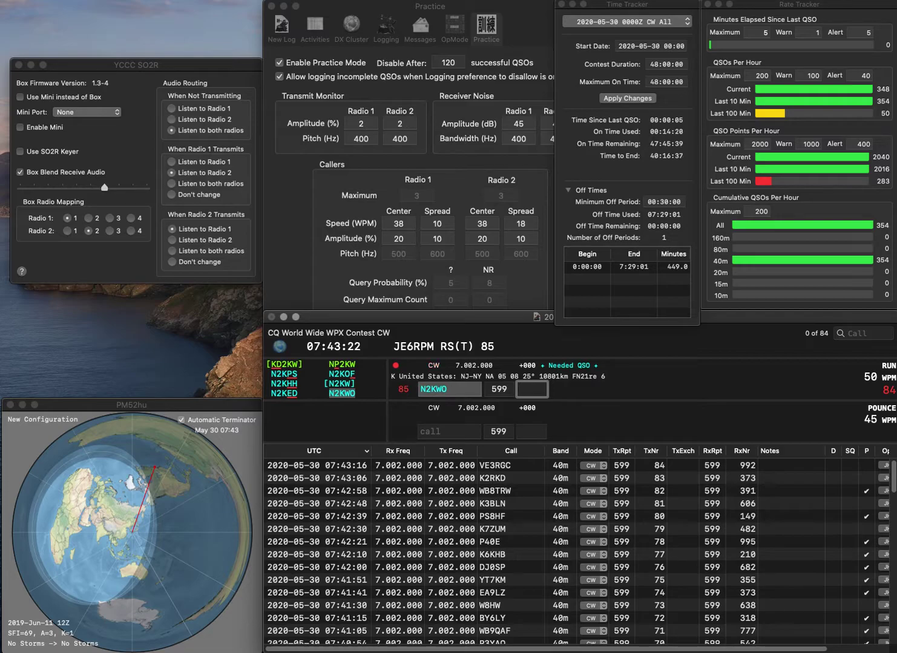
type("567")
key("Return")
type("NR")
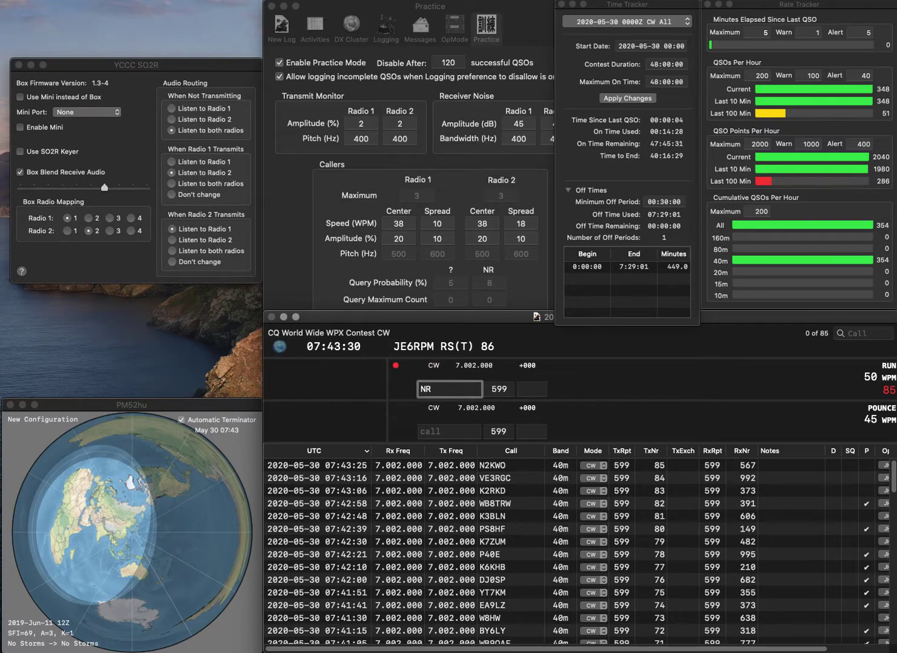
left_click(424, 389)
type("G1R")
key("Return")
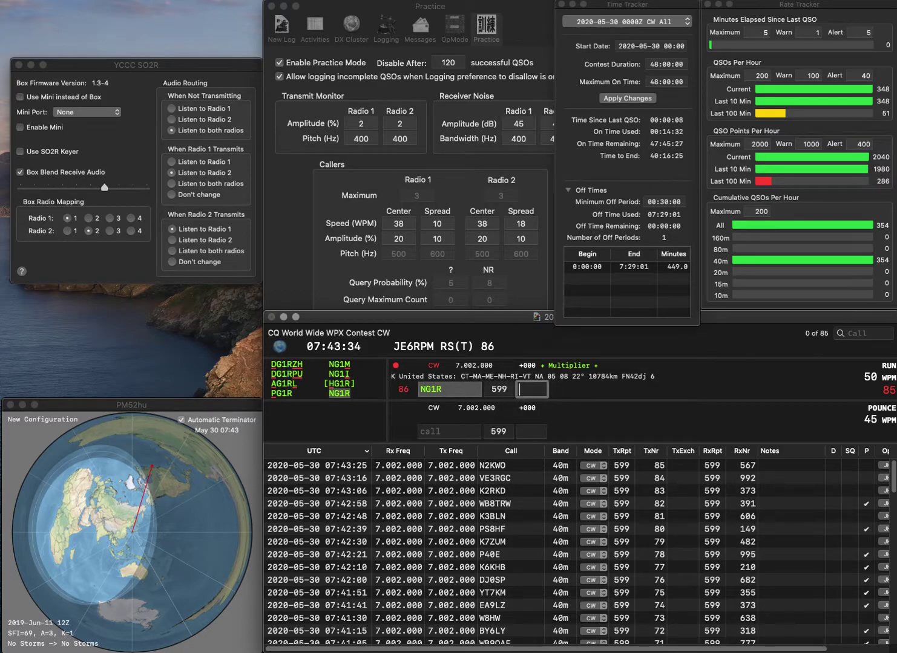
type("134")
key("Return")
type("0G7KA")
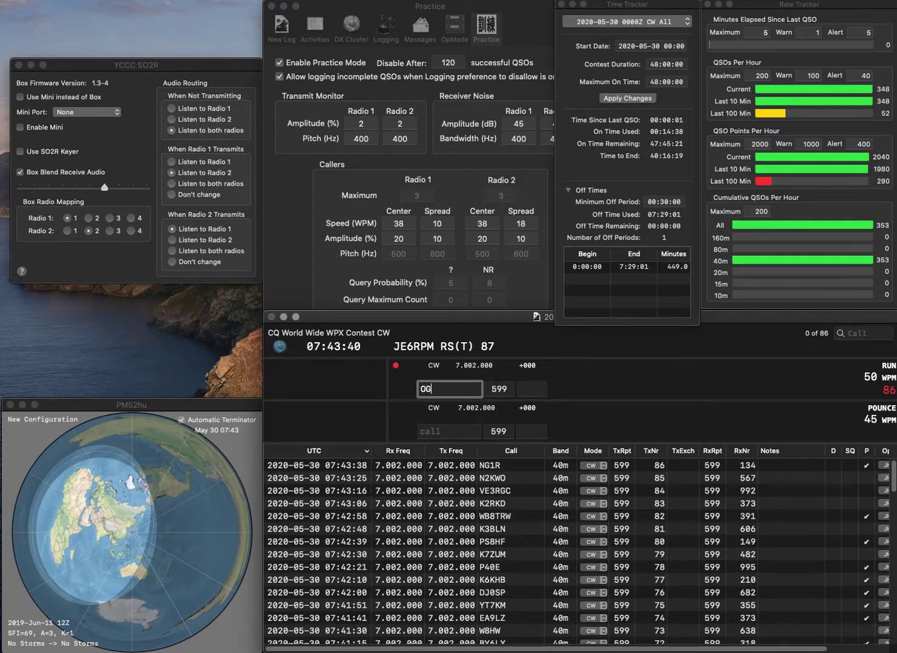
key("Return")
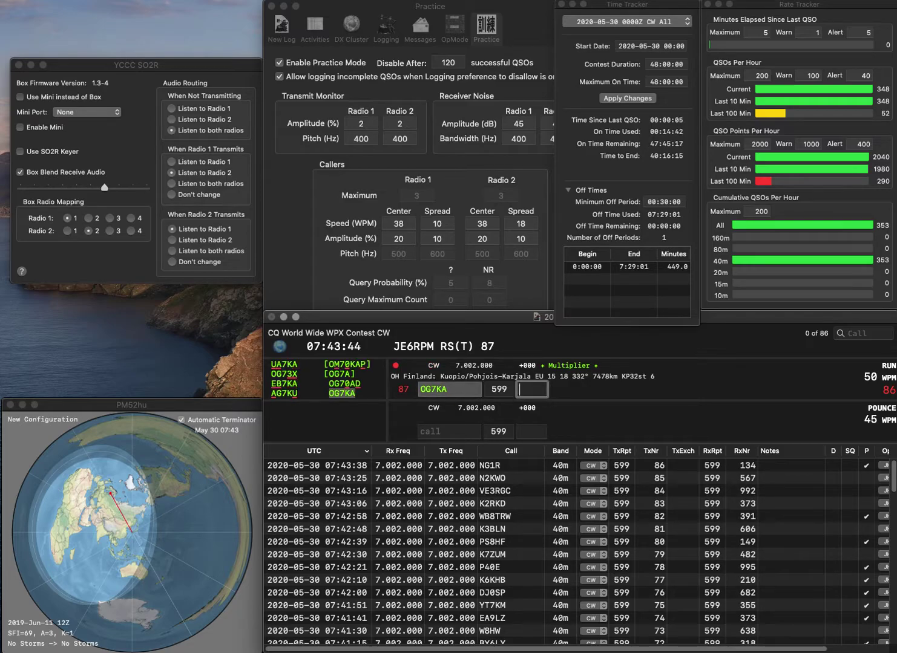
type("879")
key("Return")
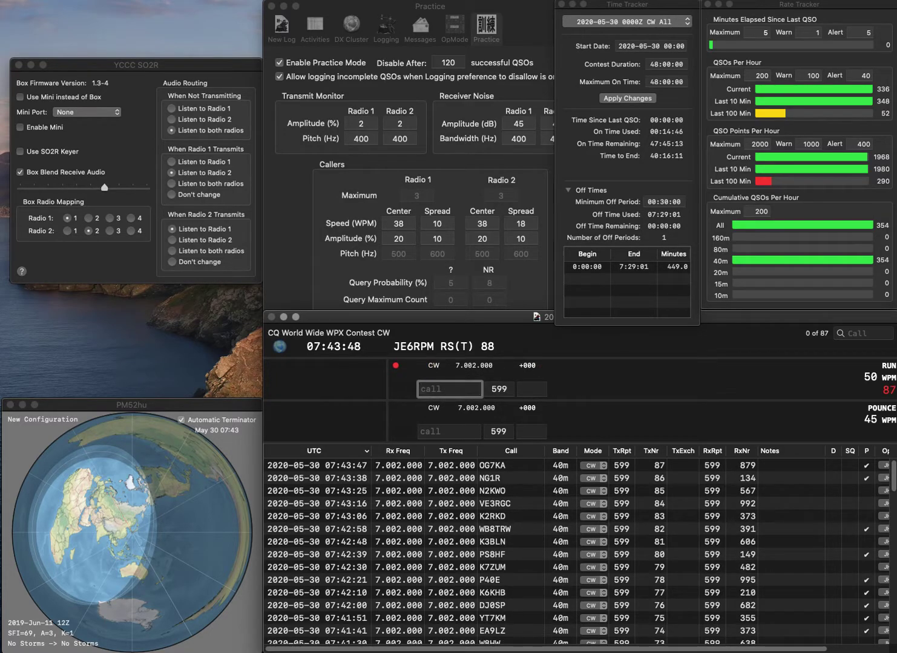
Step: Log a run contact with KQ7W, report 599 and received number 289
type("KQ7W")
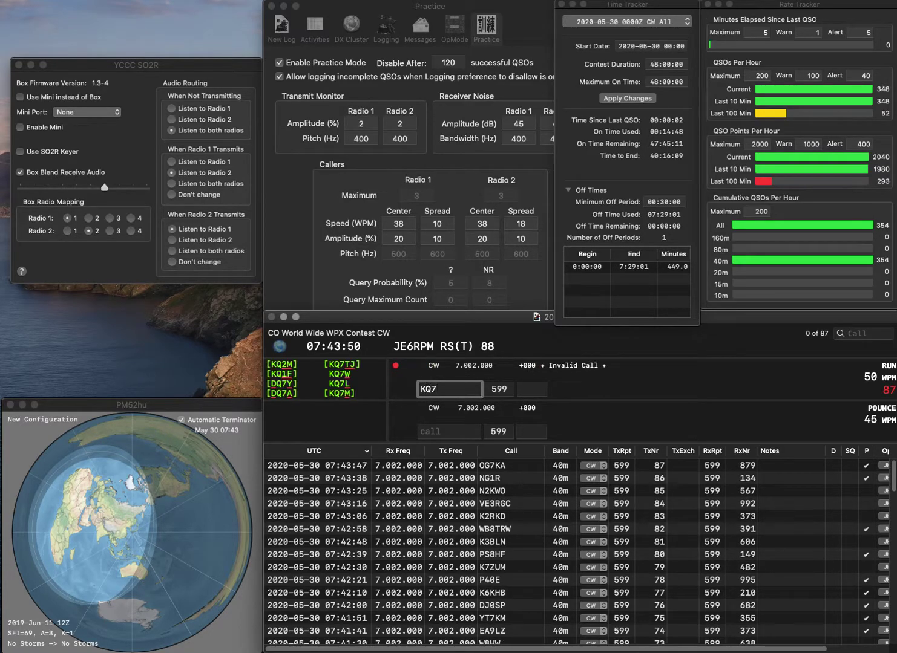
key("Return")
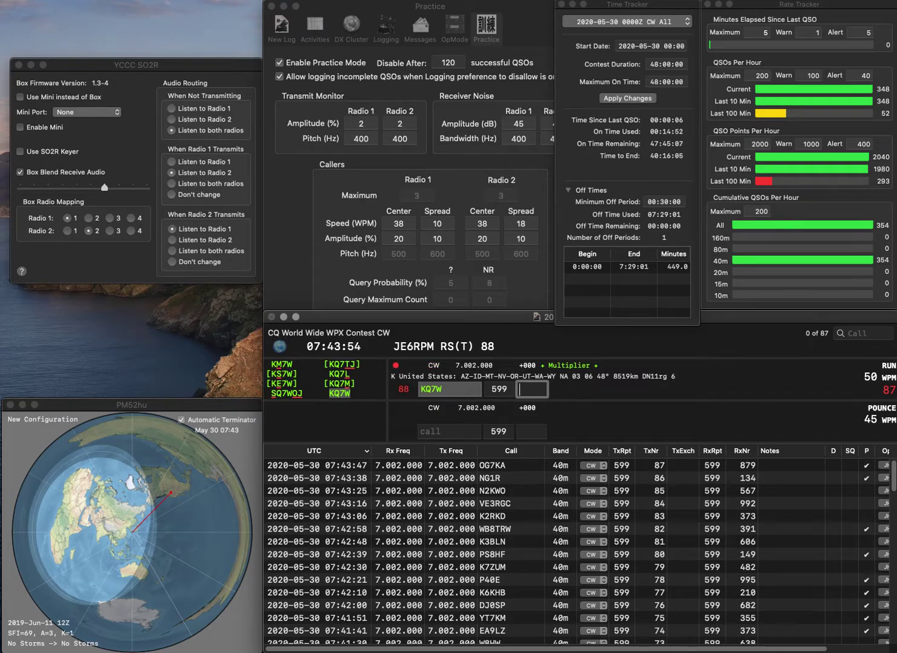
type("289")
key("Return")
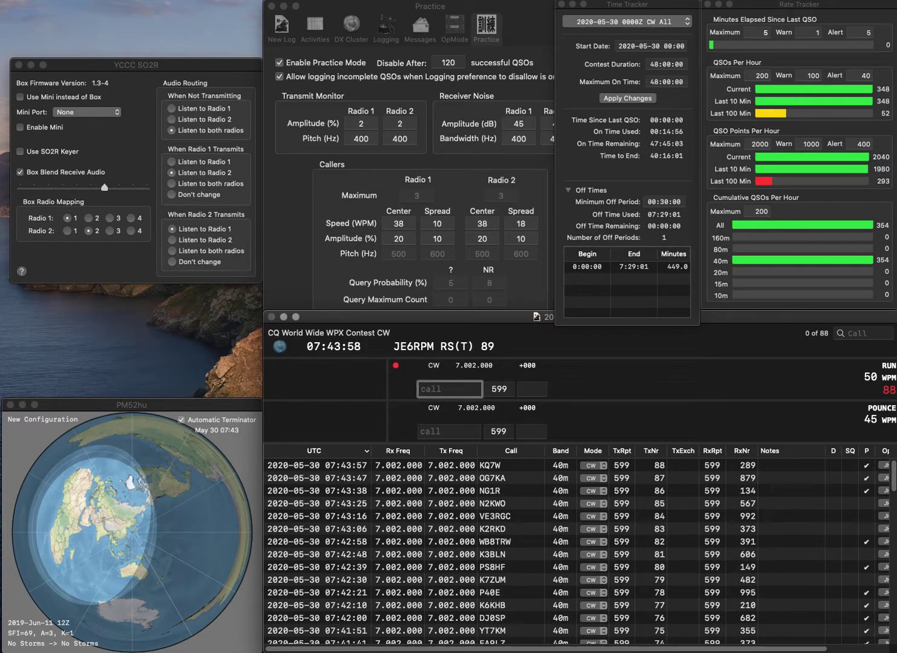
type("K8")
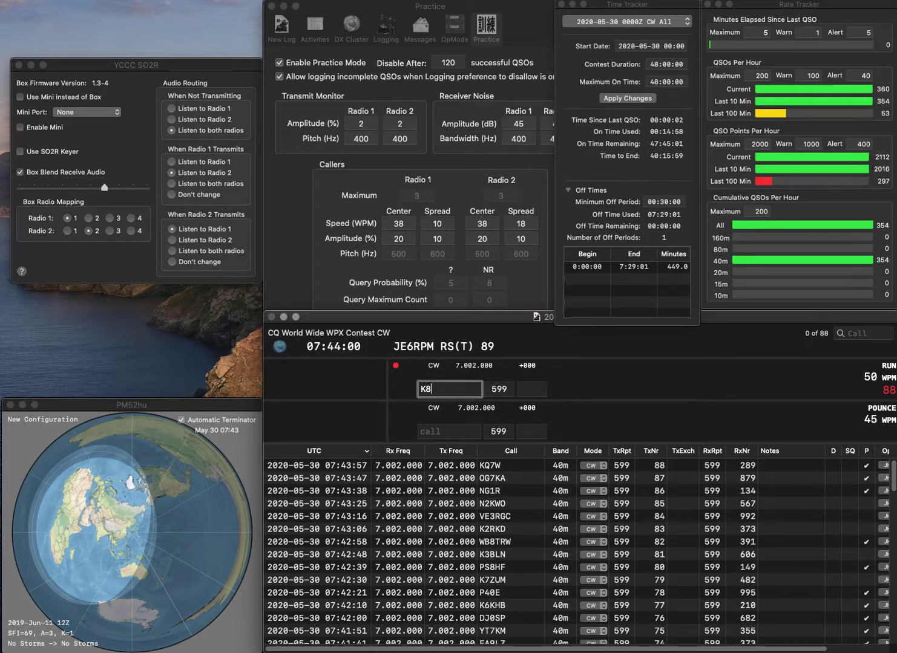
type("MLV")
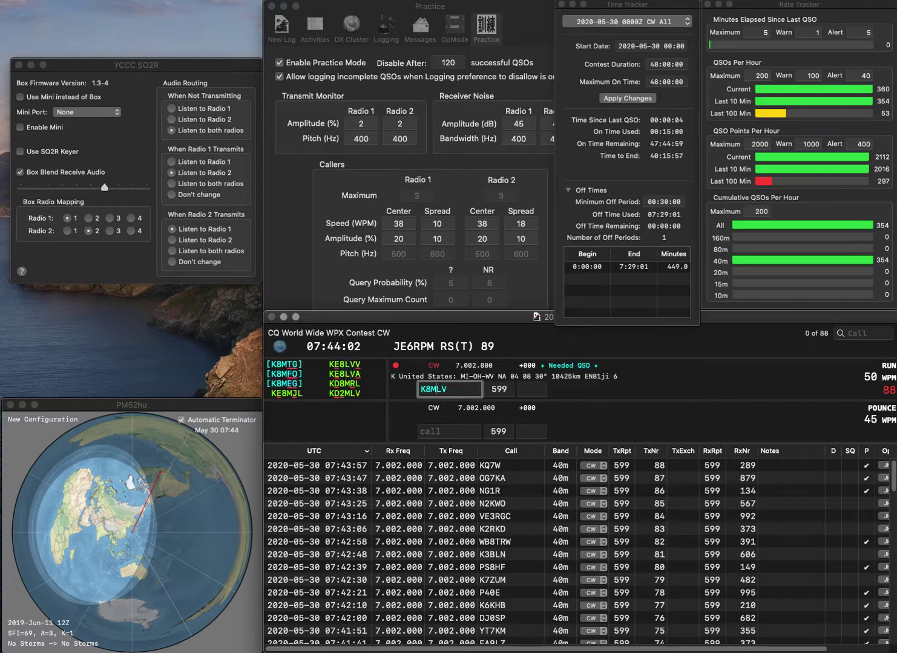
key("BackSpace")
type("D")
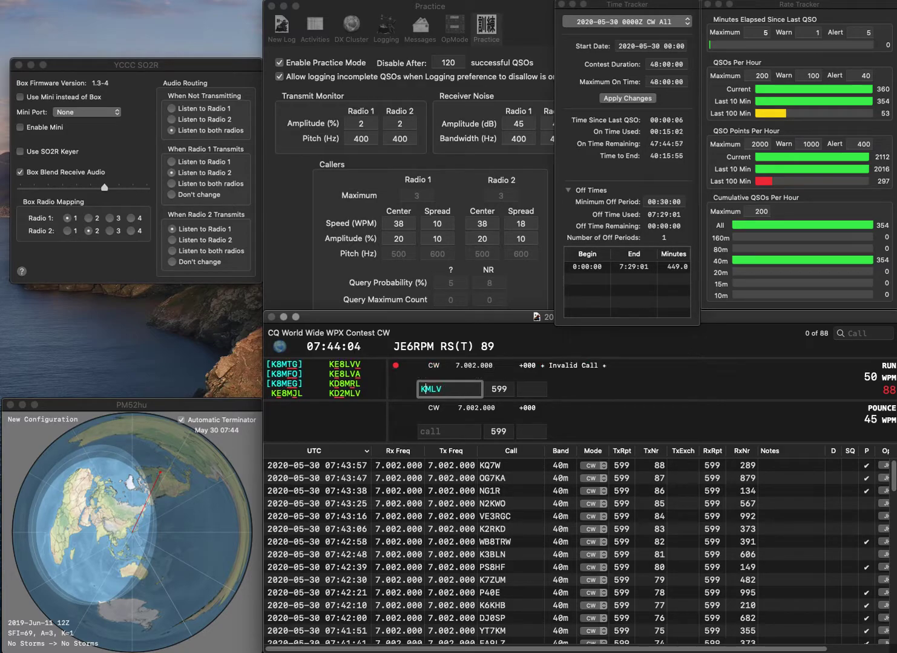
key("BackSpace")
type("C4")
key("Delete")
type("Y")
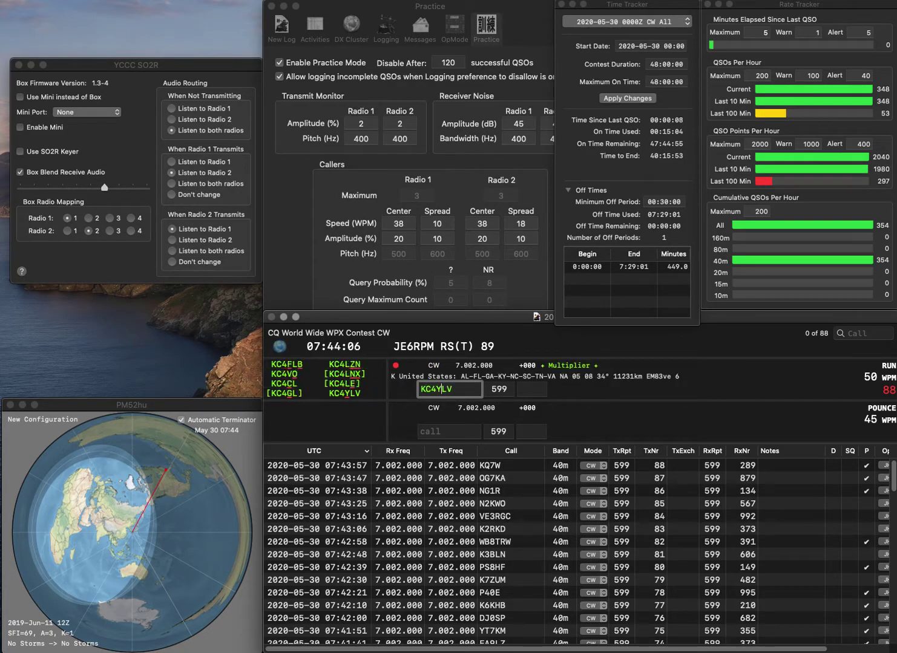
left_click(533, 389)
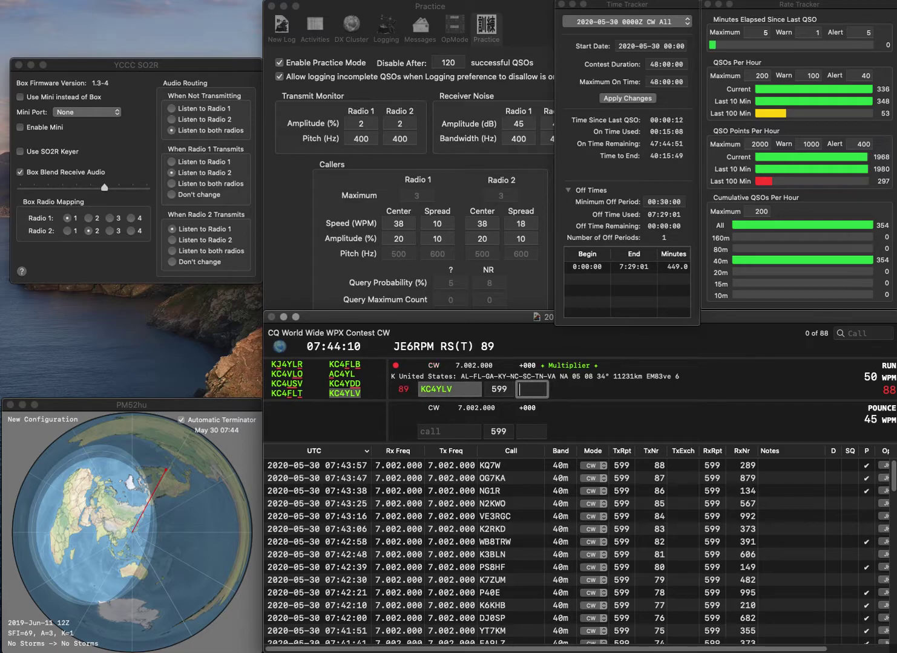
type("854")
key("Return")
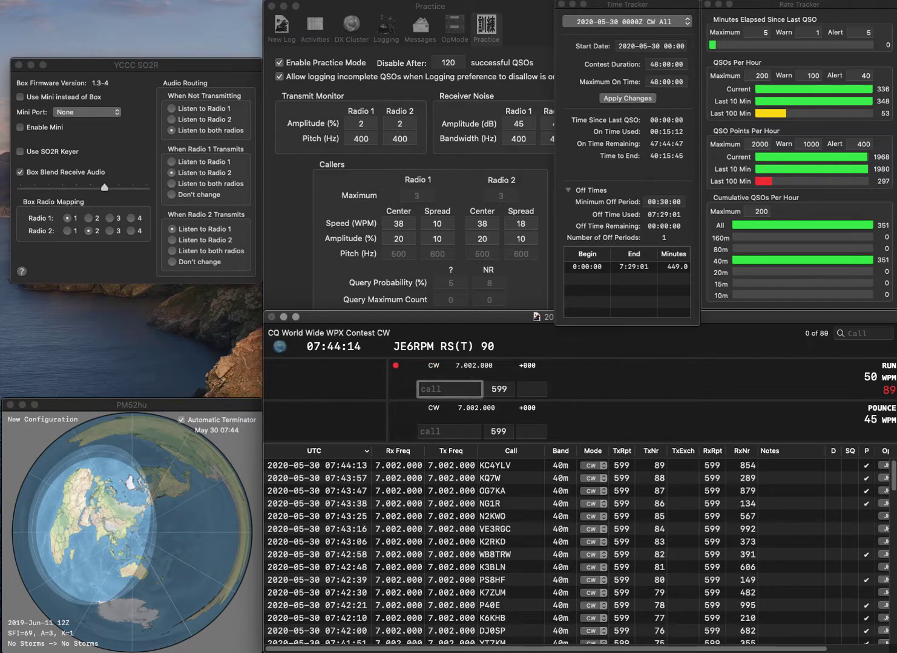
Step: Log a run contact with PD9X, report 599 and received number 949
type("PD9X")
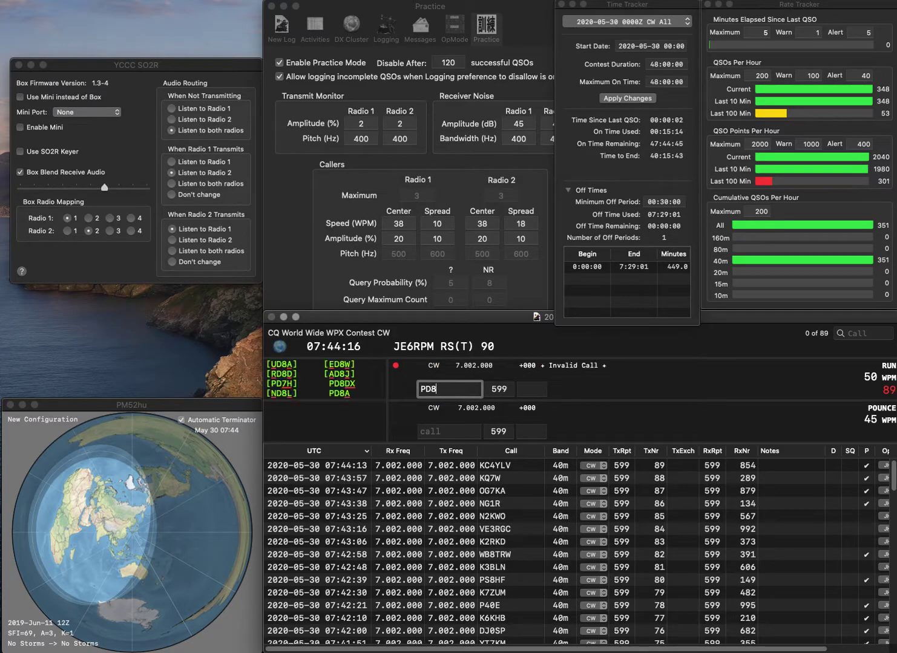
key("space")
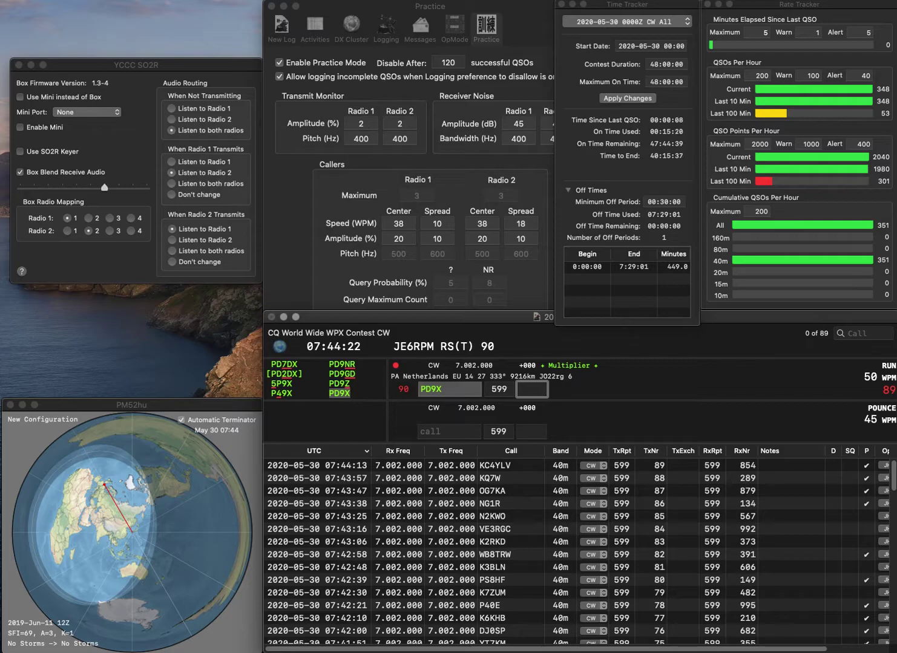
type("49")
key("Return")
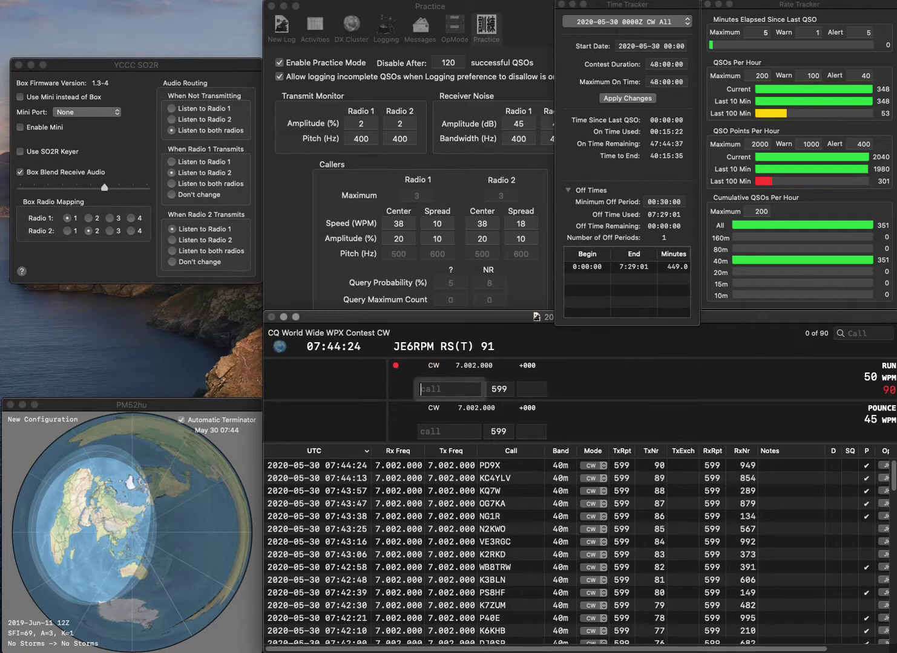
type("UT")
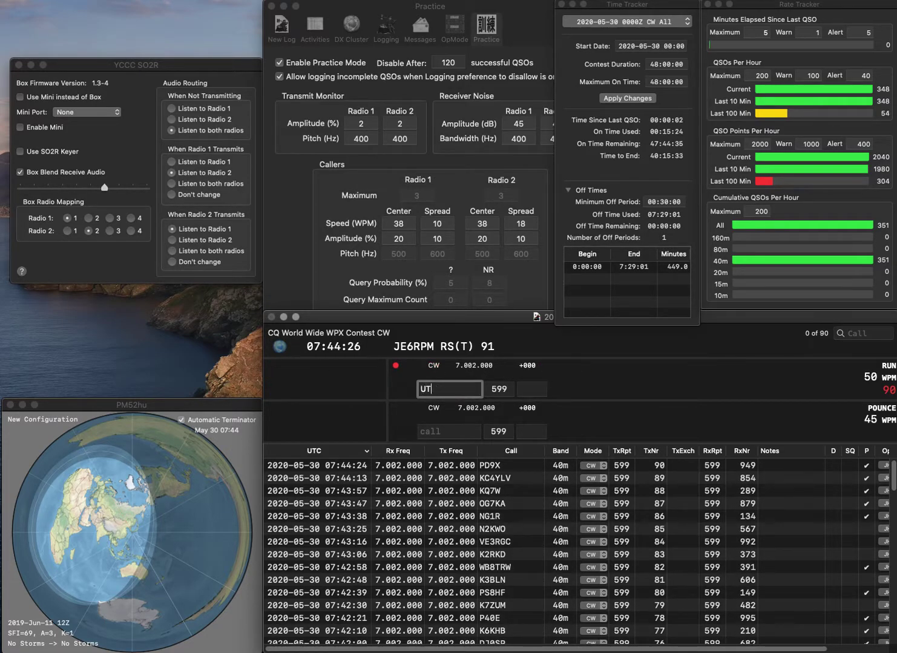
type("5LAM")
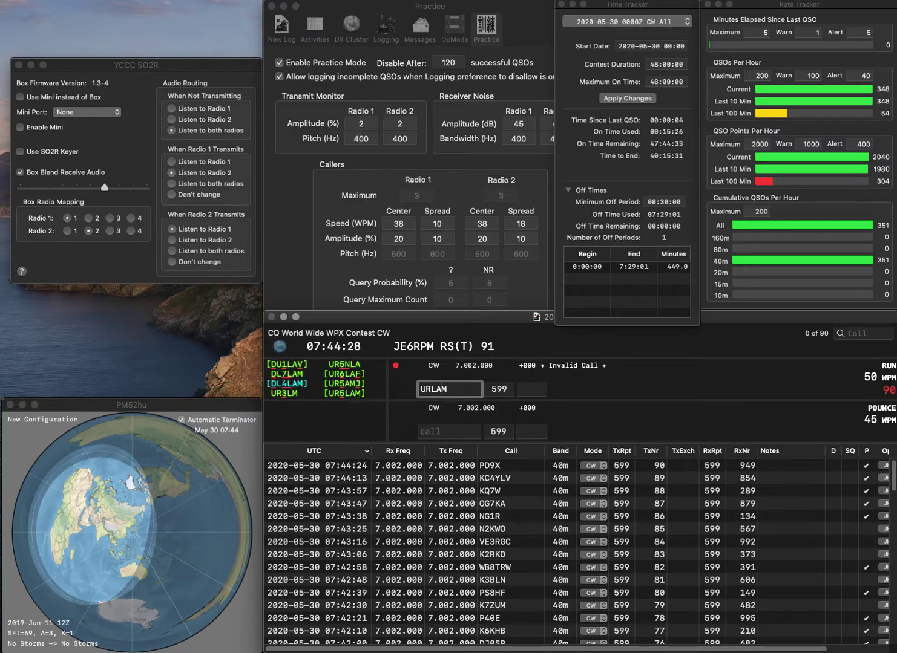
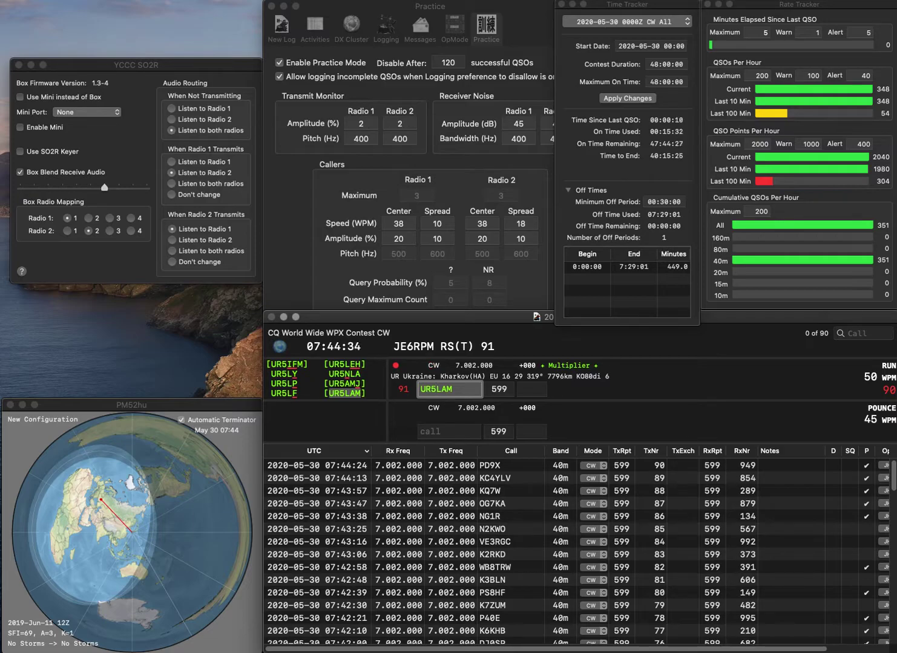
key("space")
type("774")
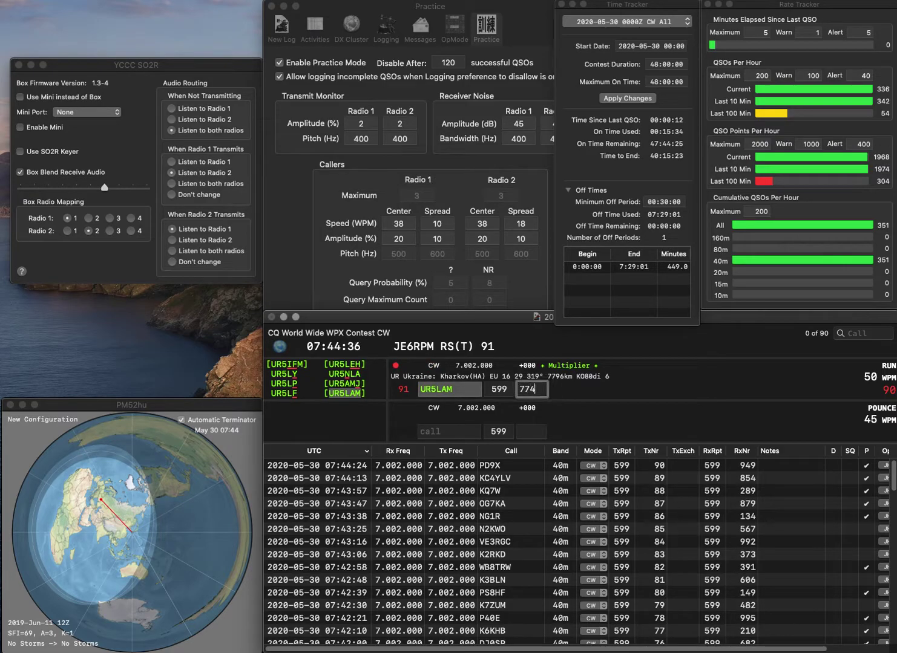
key("Return")
type("M6T")
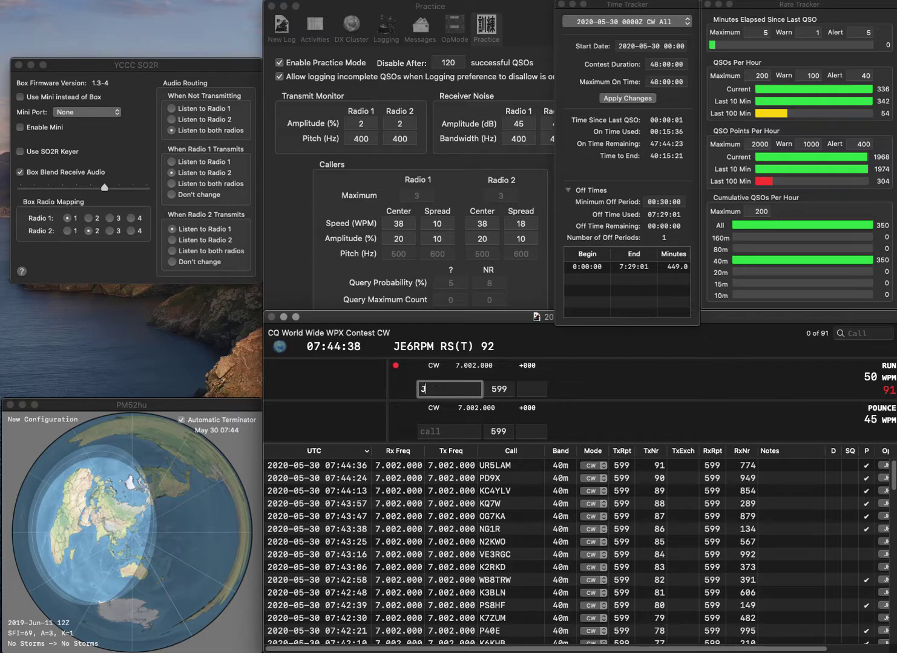
key("Left")
key("Left")
key("Left")
type("W")
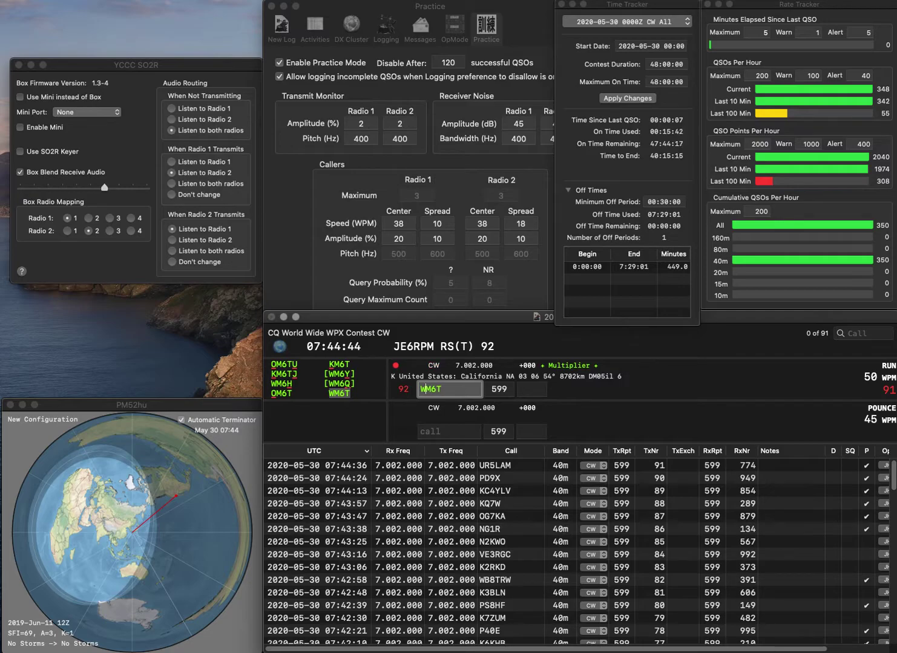
key("Tab")
type("806")
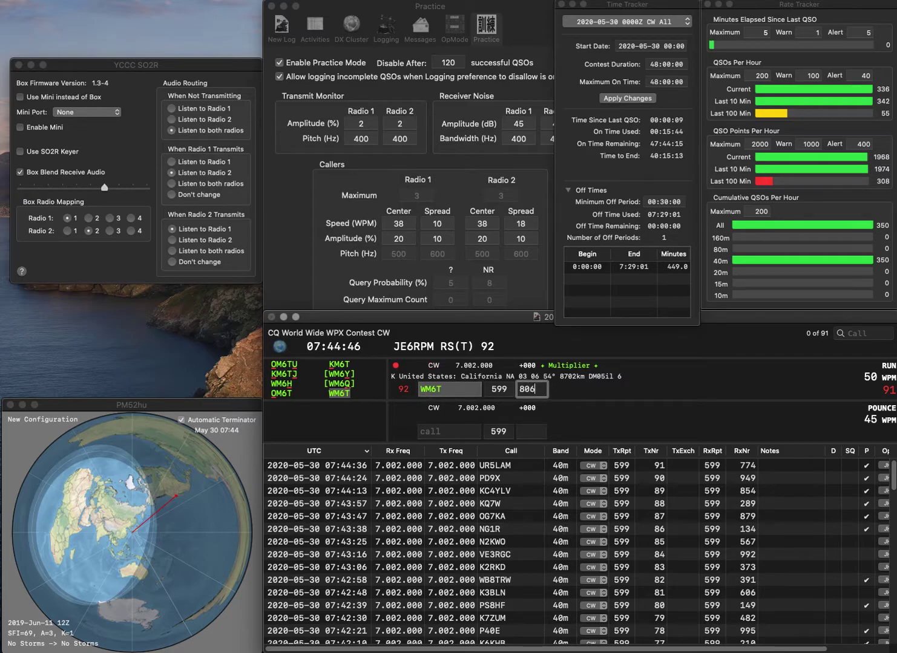
key("Return")
type("XZ")
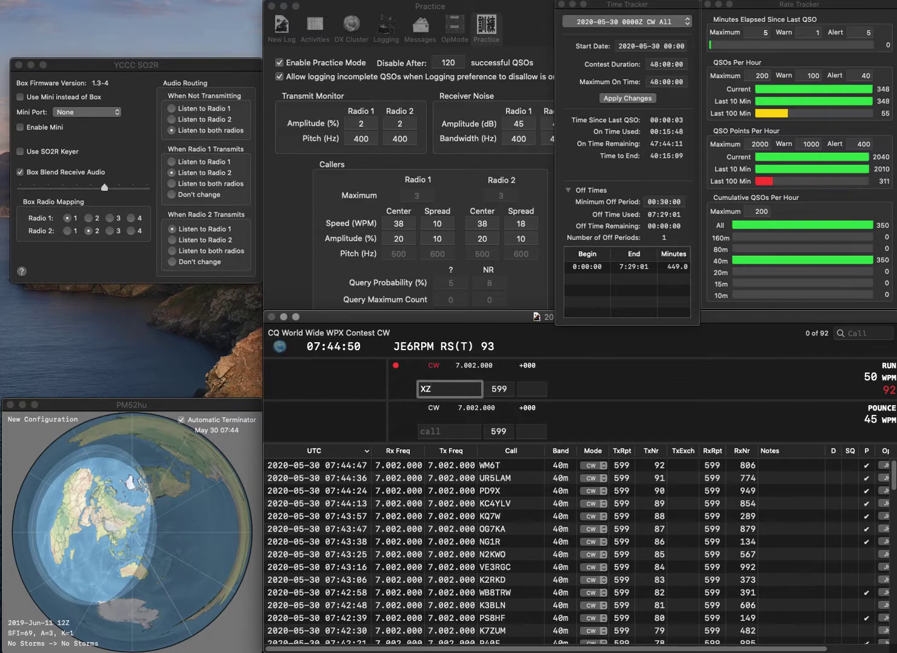
type("2D")
key("space")
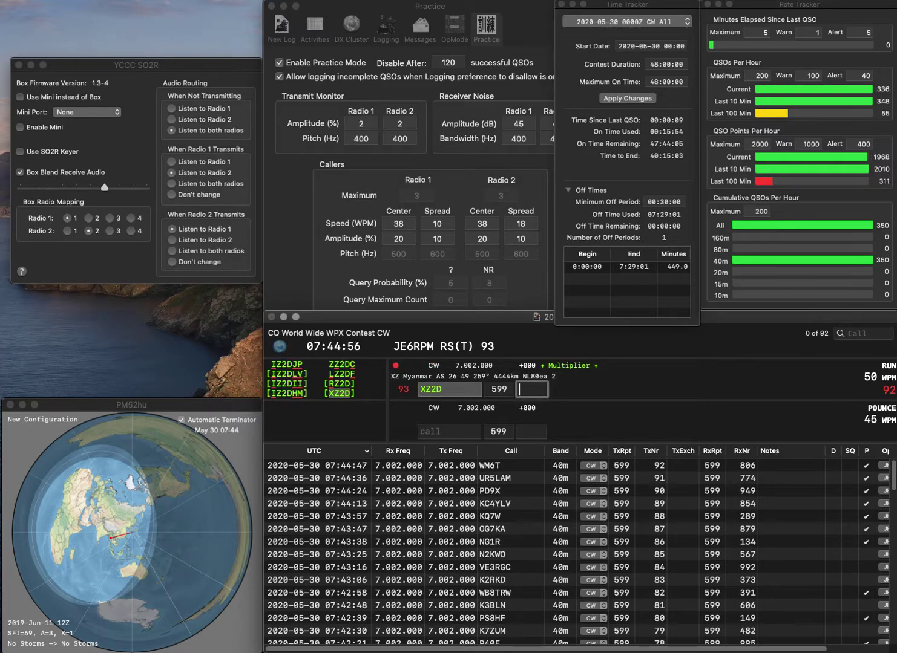
type("627")
key("Return")
type("K")
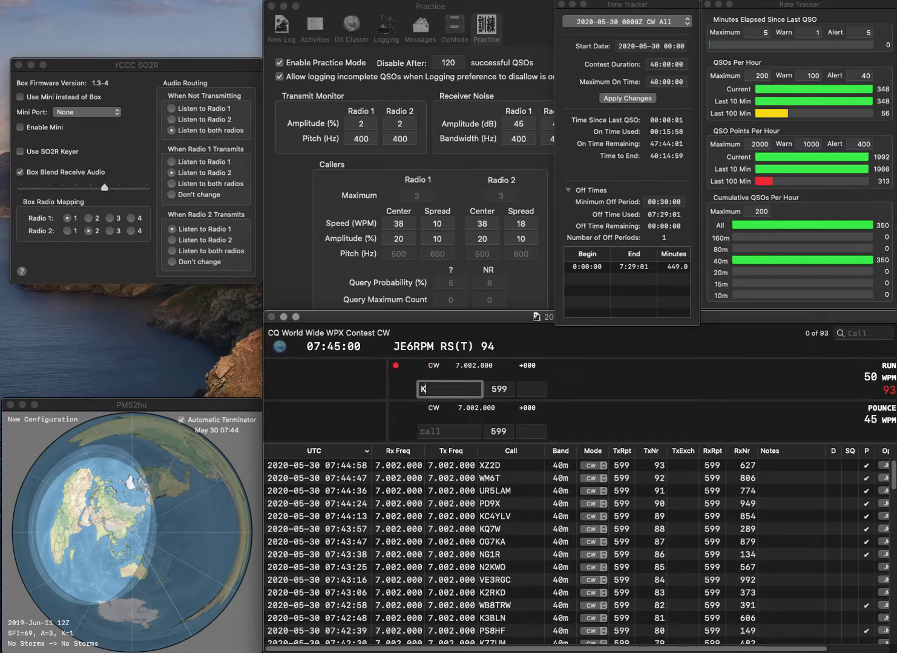
type("B4ISV")
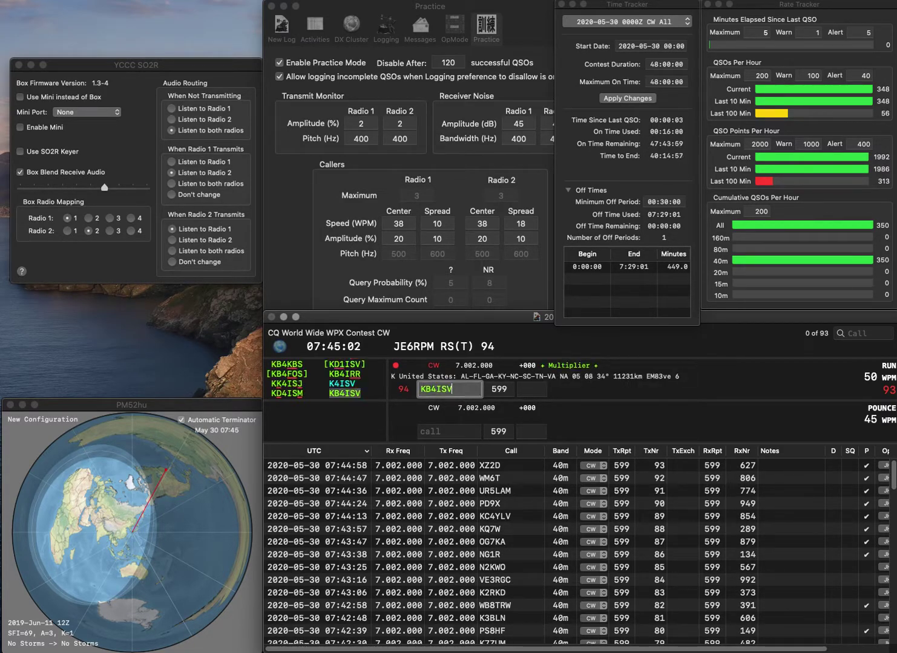
key("Return")
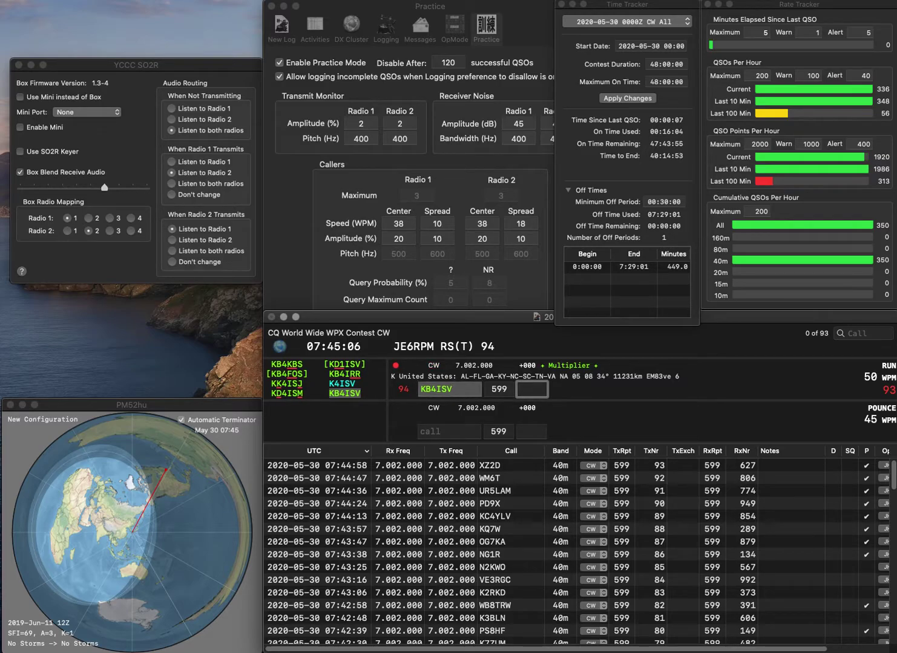
type("276")
key("Return")
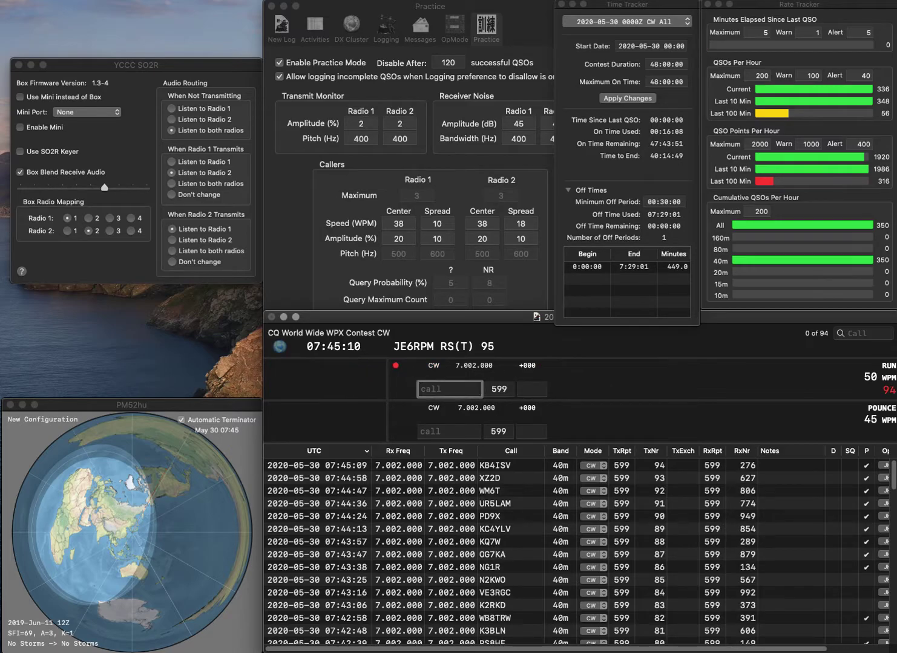
type("PJHL")
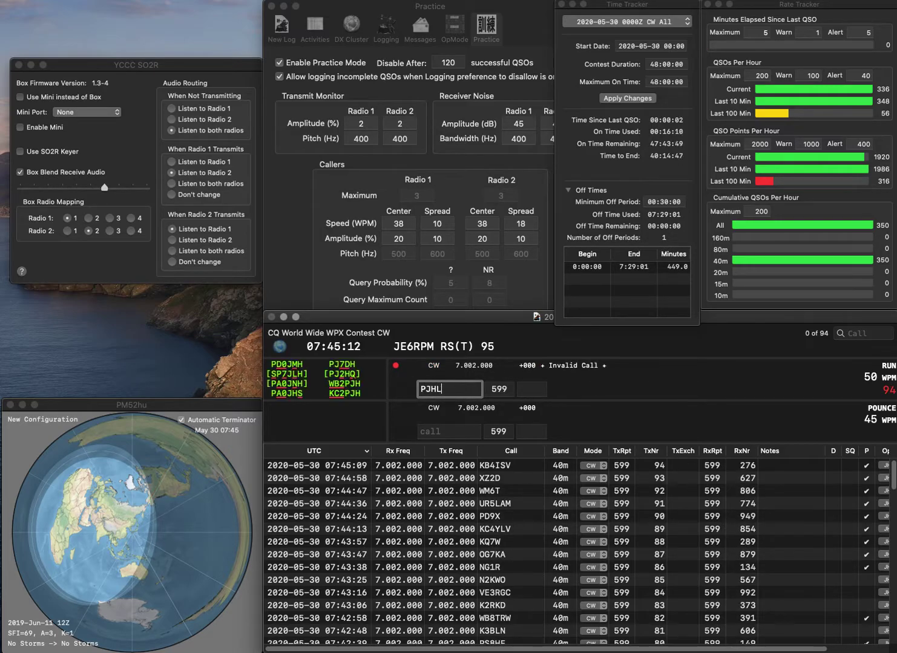
type("GN")
key("Home")
key("Delete")
key("Right")
key("Right")
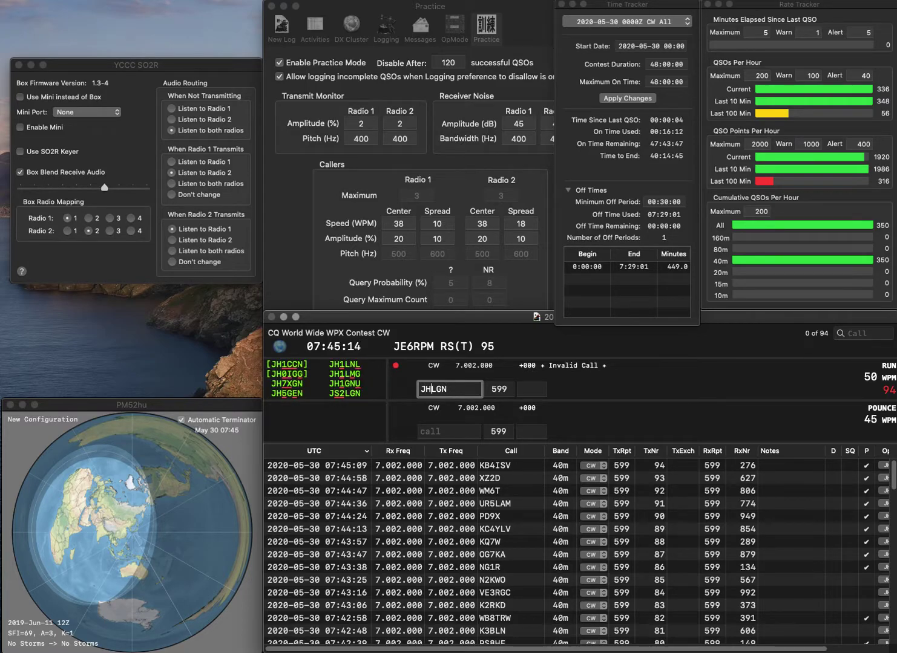
key("BackSpace")
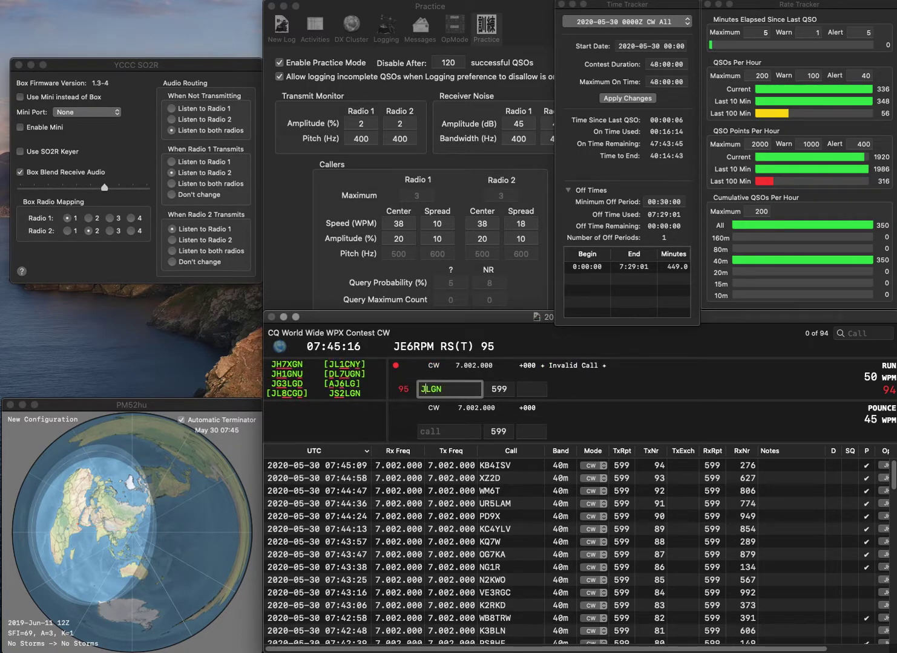
type("S2")
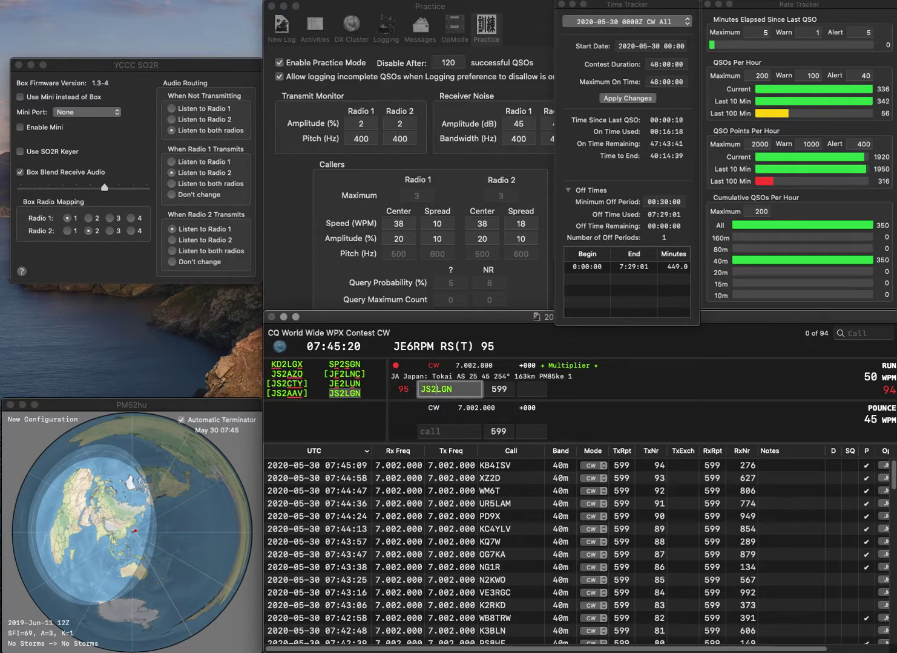
key("Tab")
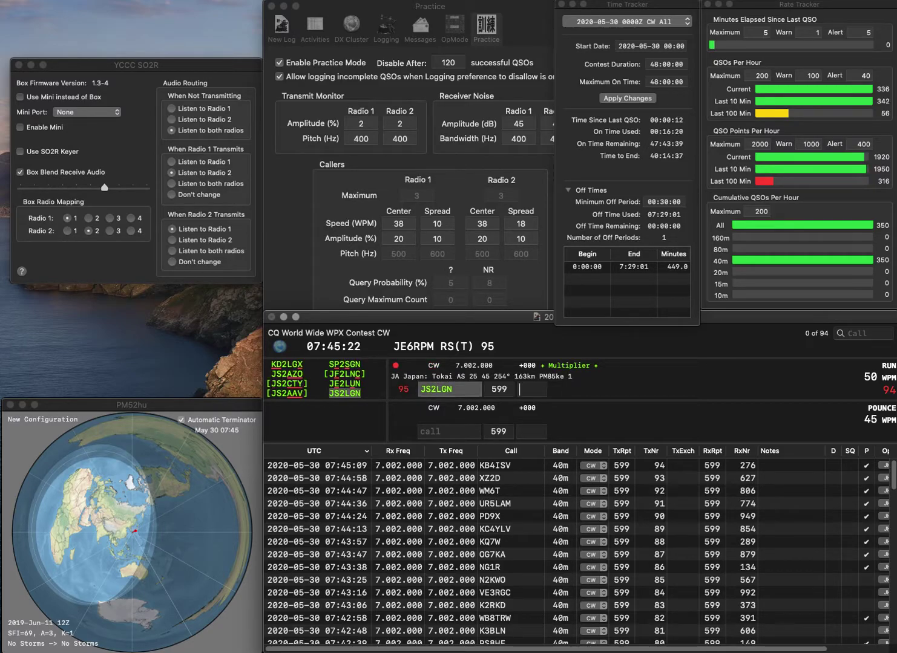
type("859")
key("Return")
type("DK")
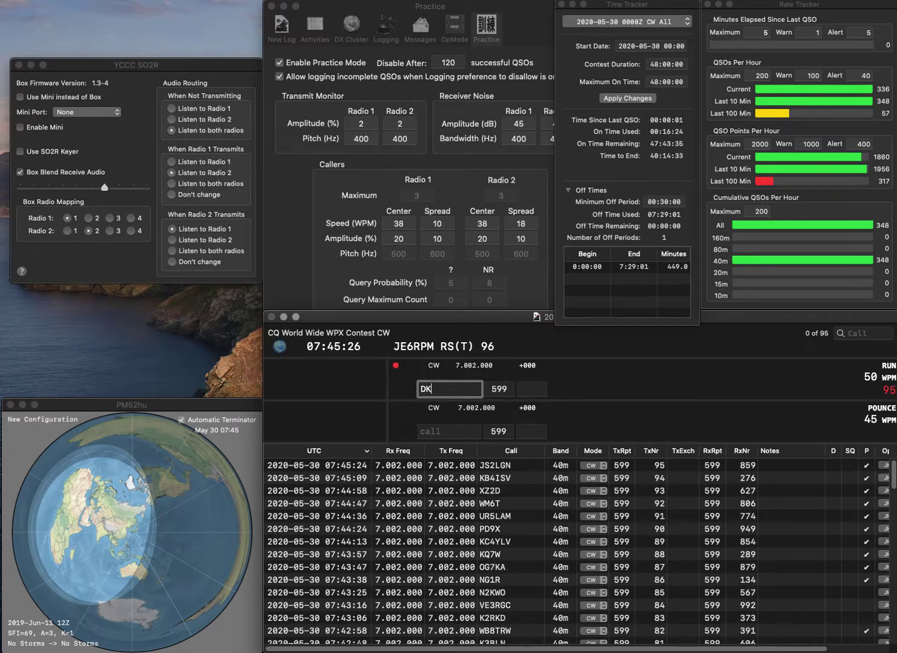
type("4CU")
key("Tab")
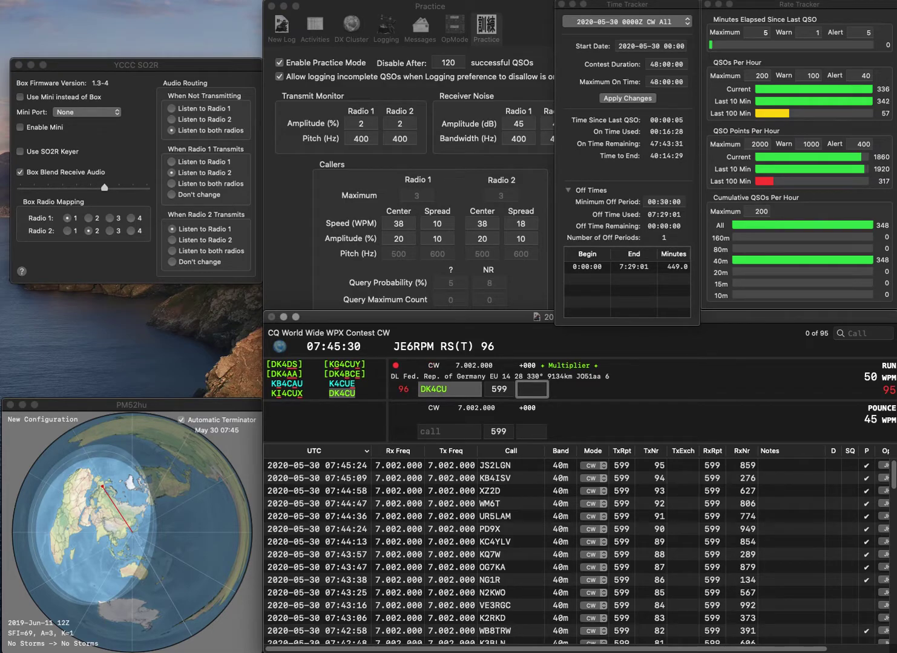
type("153")
key("Return")
type("AI4VE")
key("space")
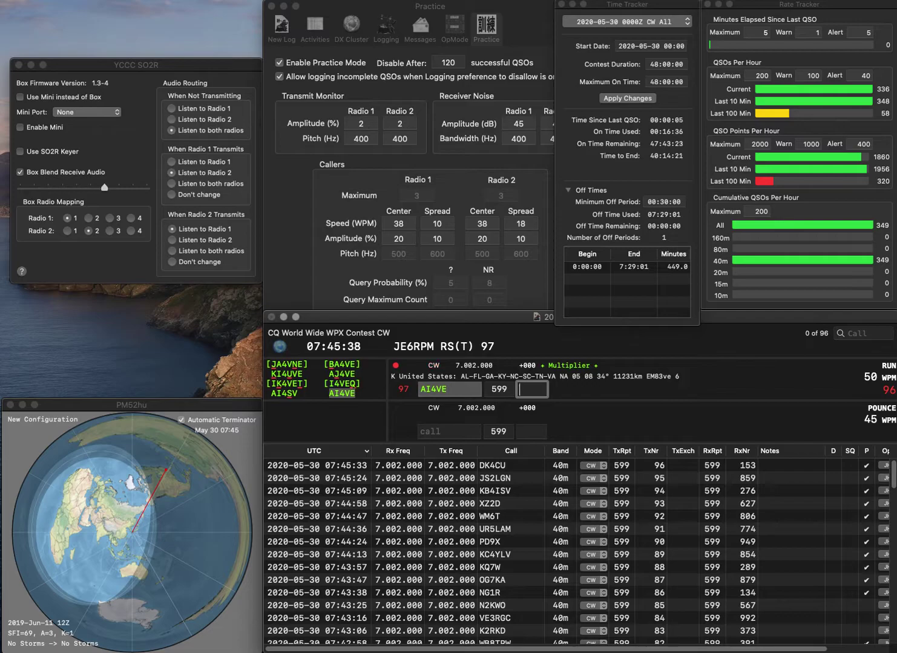
type("779")
key("Return")
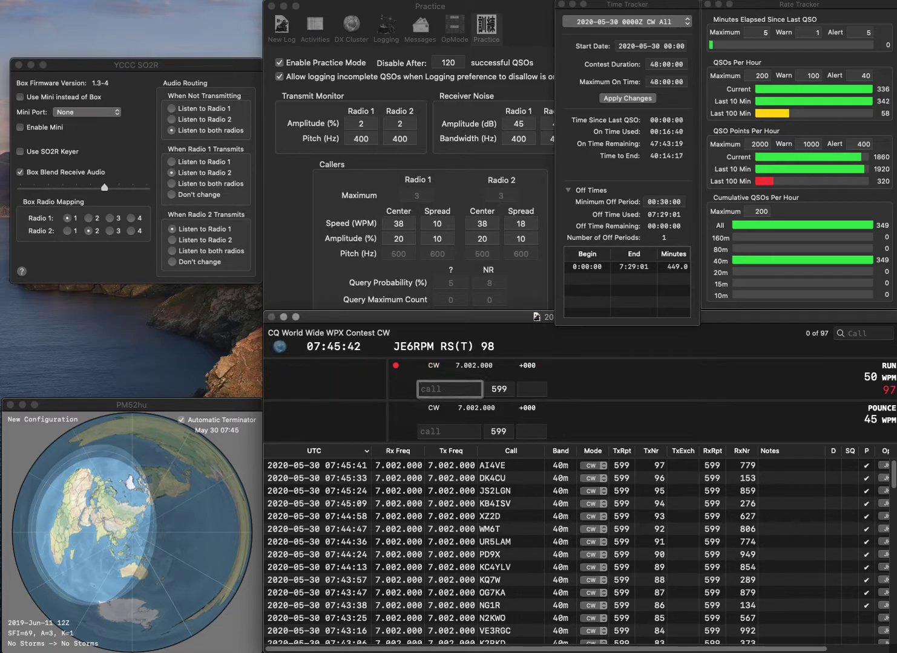
Step: Log a run contact with K4MIA, report 599 and received number 569
type("K4MIA")
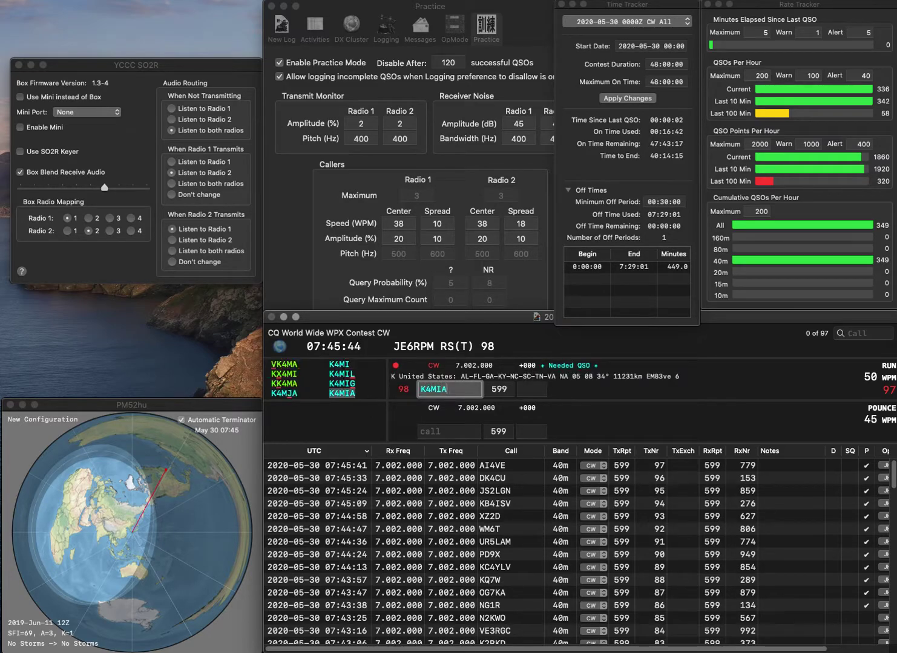
key("Return")
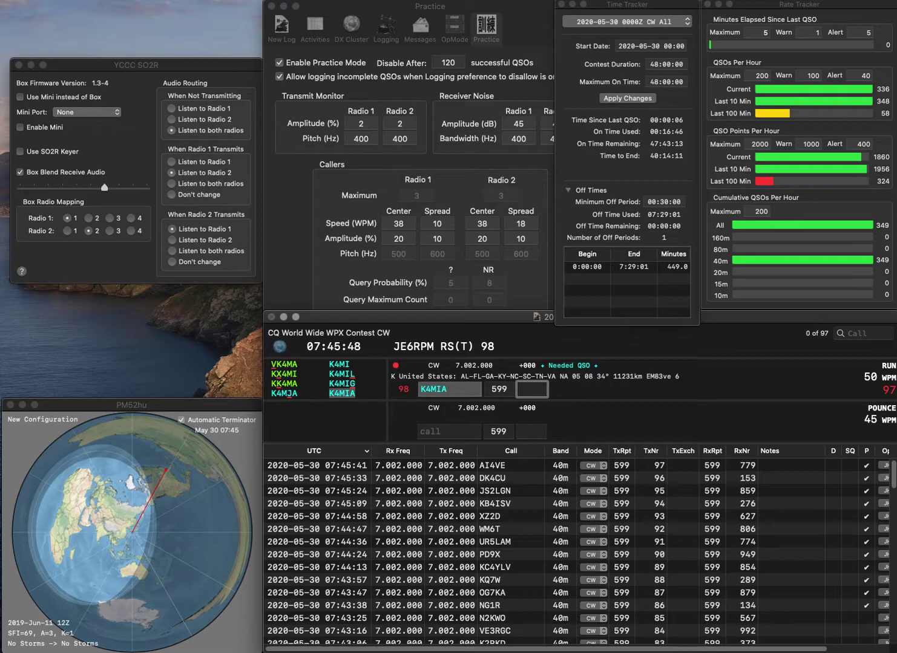
type("59")
type("69")
key("Return")
type("N3RM")
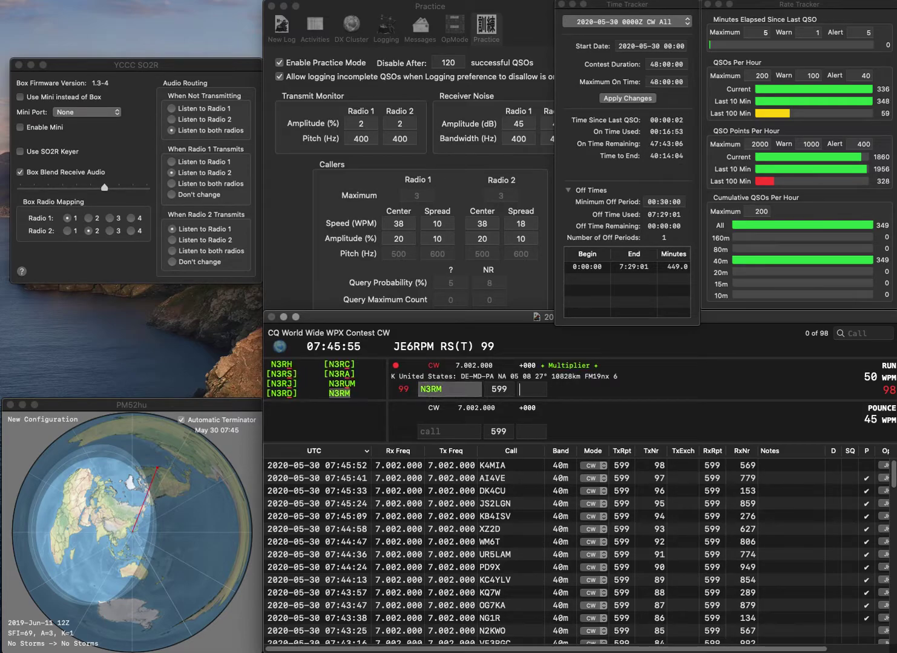
key("space")
type("790")
key("Return")
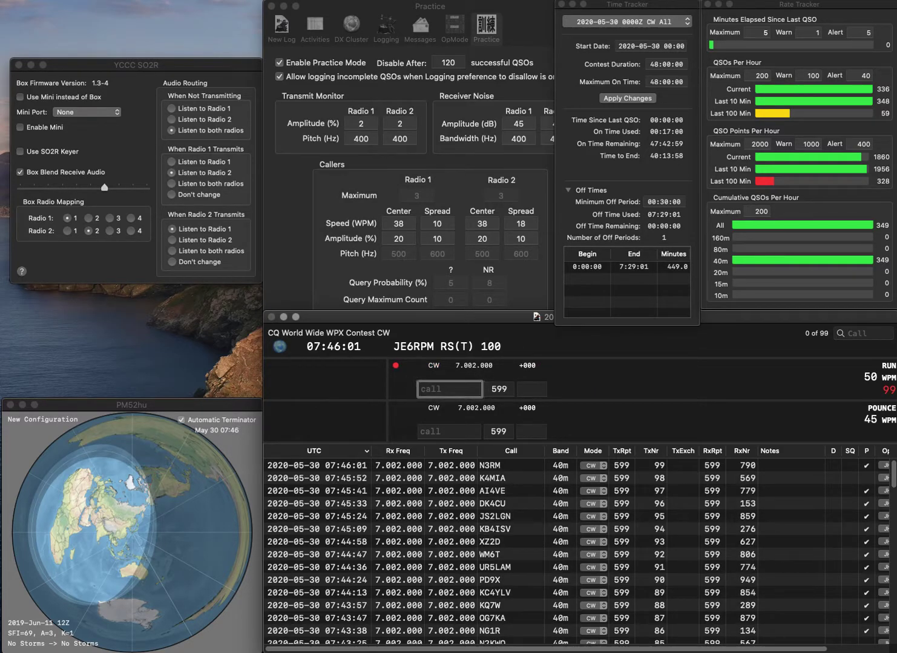
type("WB4E")
type("XI")
key("Left")
key("Left")
key("Left")
key("Left")
key("BackSpace")
type("D")
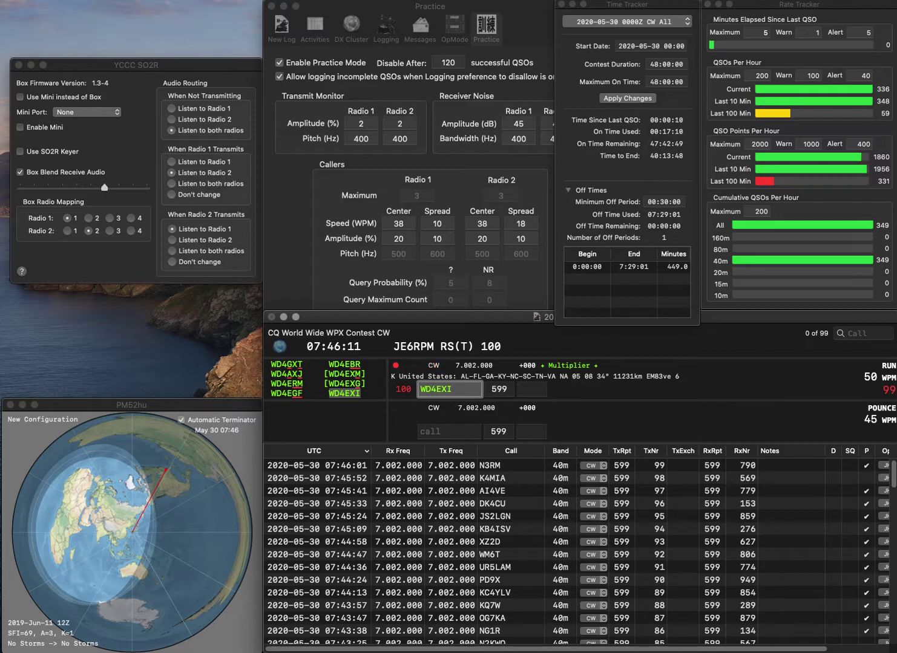
left_click(533, 389)
type("360")
key("Return")
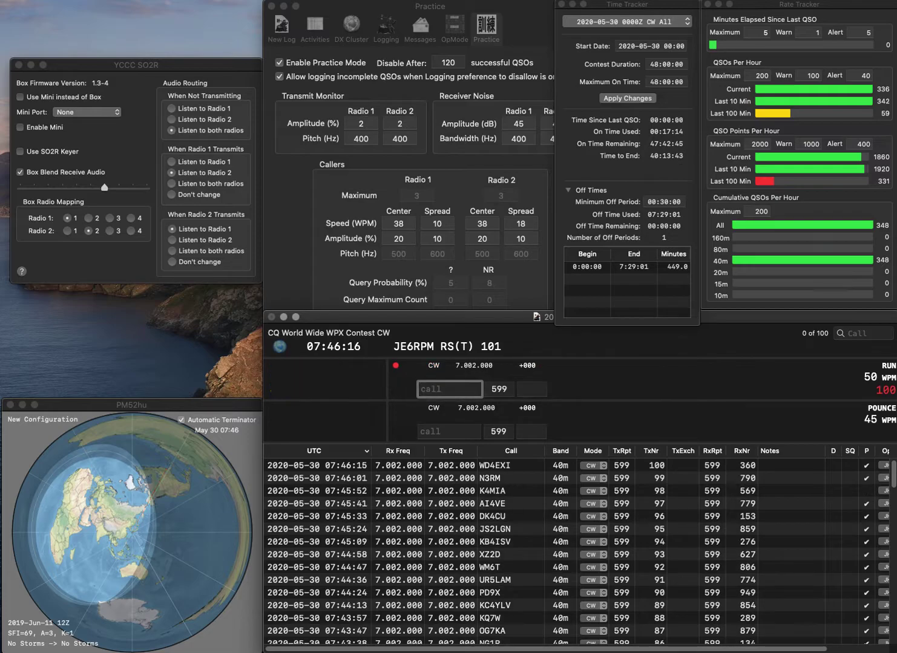
Step: Log a run contact with JG1BBD, correcting the suffix to BBD, with report 599 and received number 186
type("JG1")
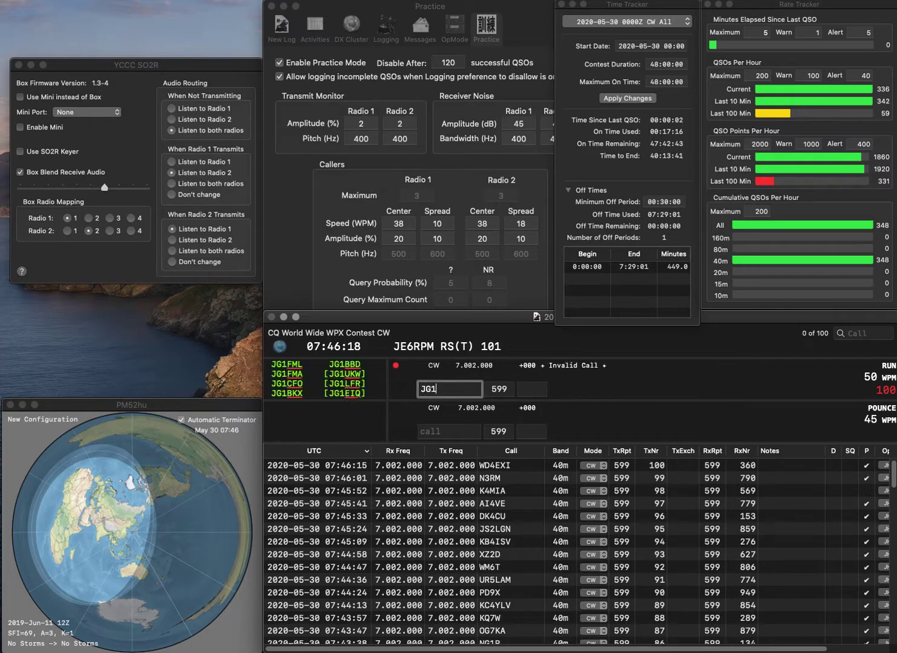
type("DBD")
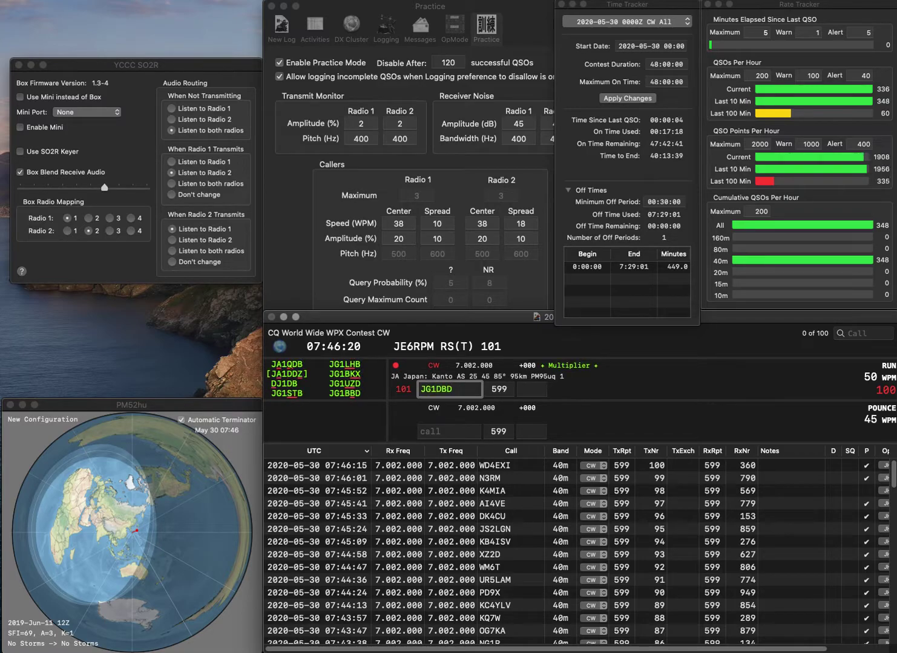
key("Left")
key("BackSpace")
type("B")
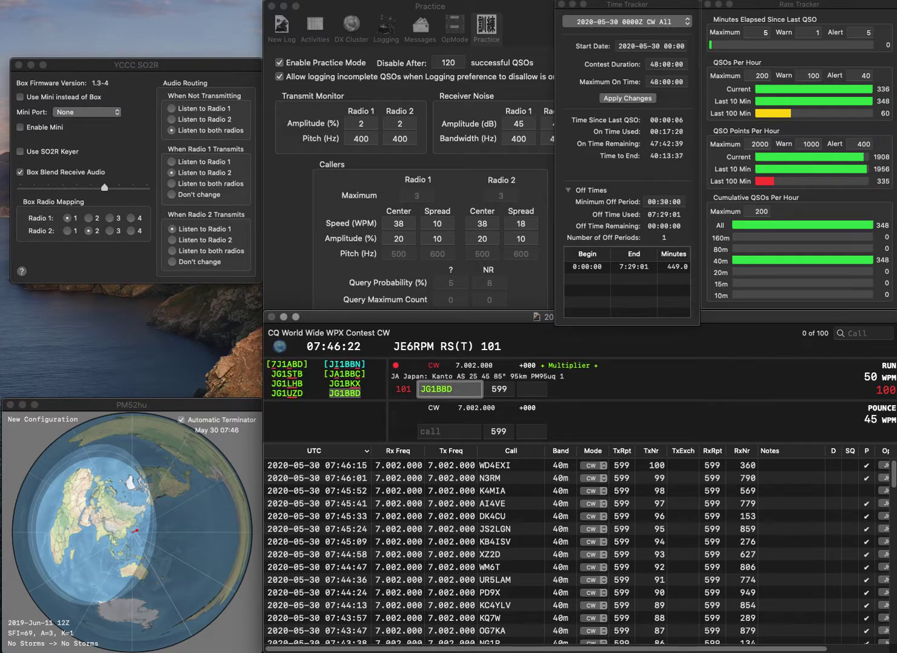
key("Tab")
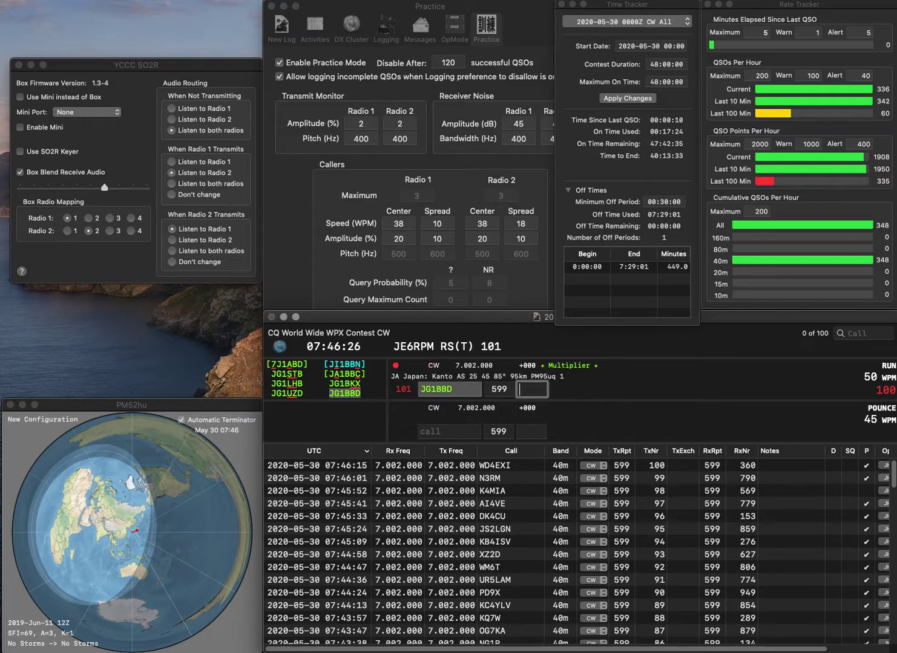
type("186")
key("Return")
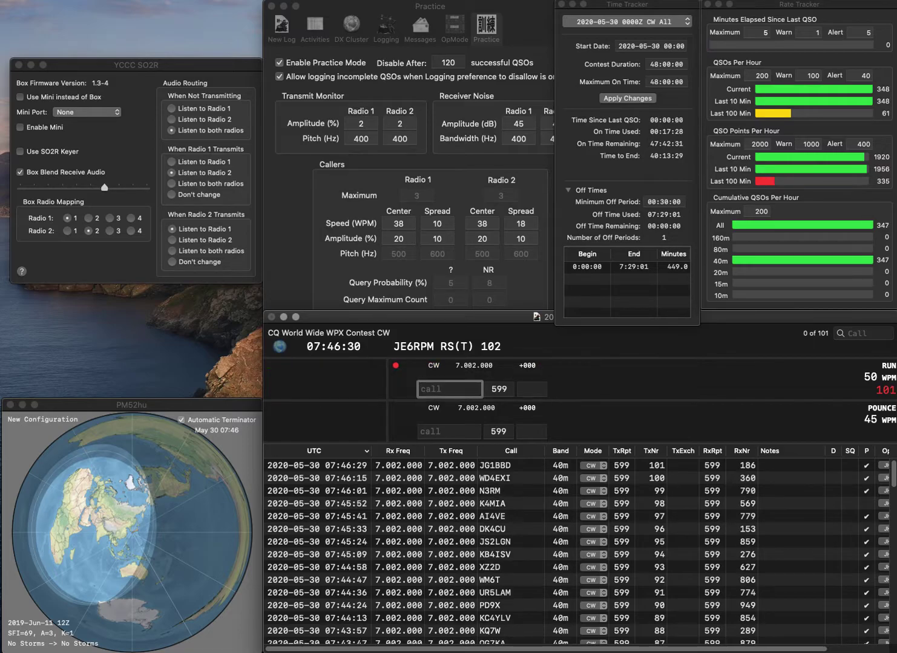
Step: Log a run contact with RX3AEX, report 599 and received number 1
type("RX3AEX")
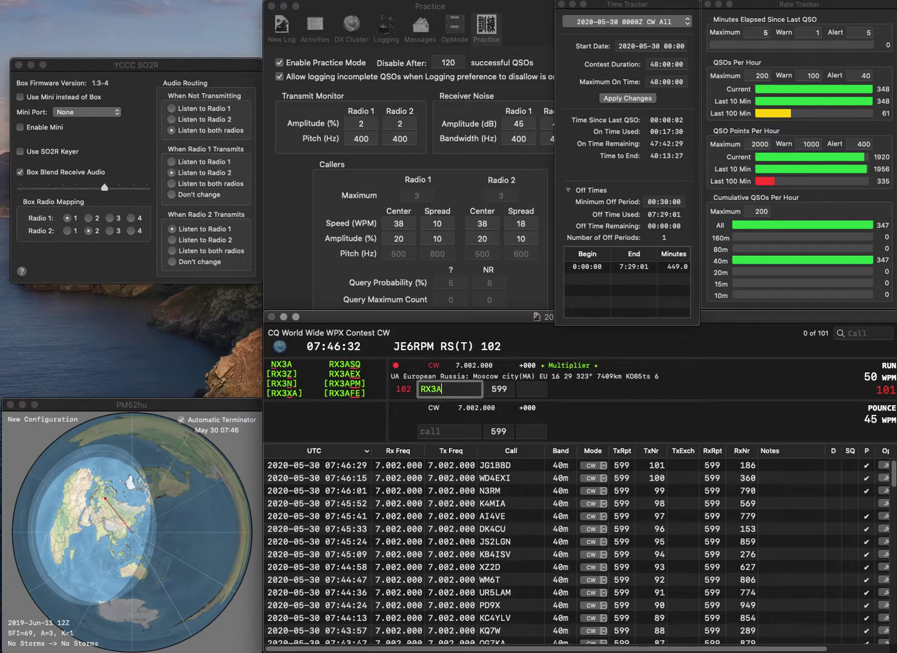
key("Return")
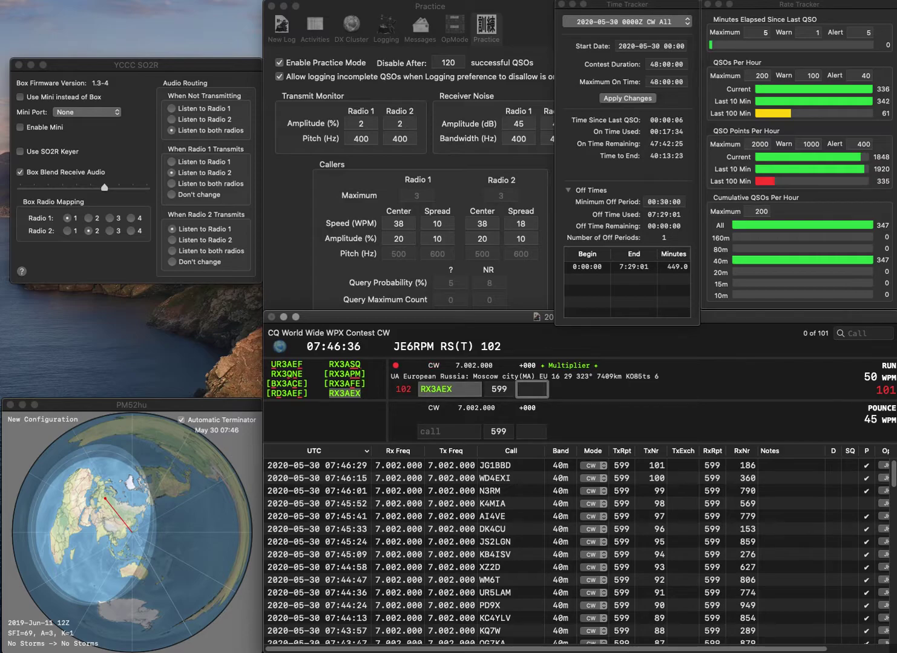
type("1")
key("Return")
type("ES5MG")
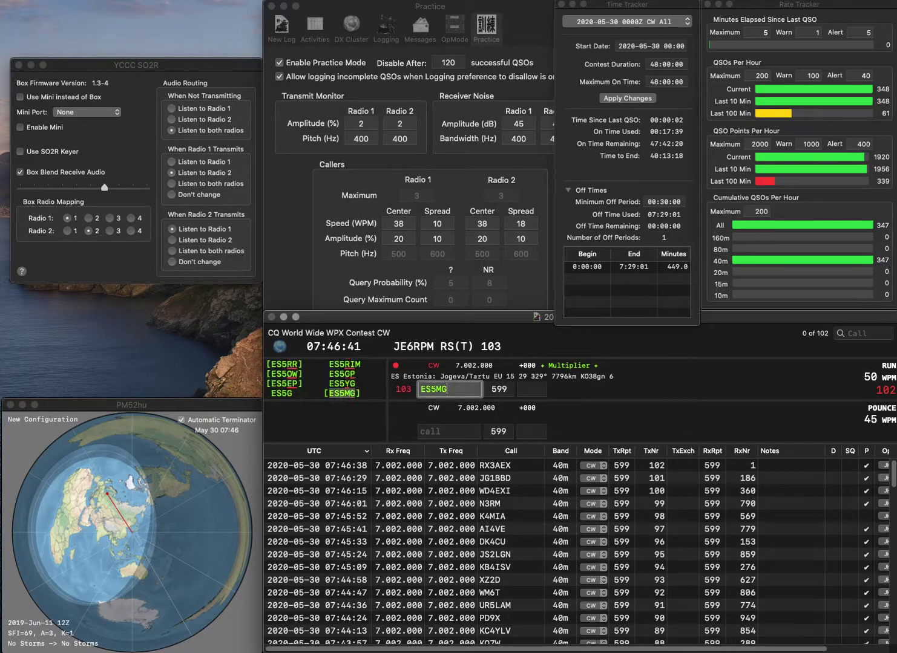
key("Return")
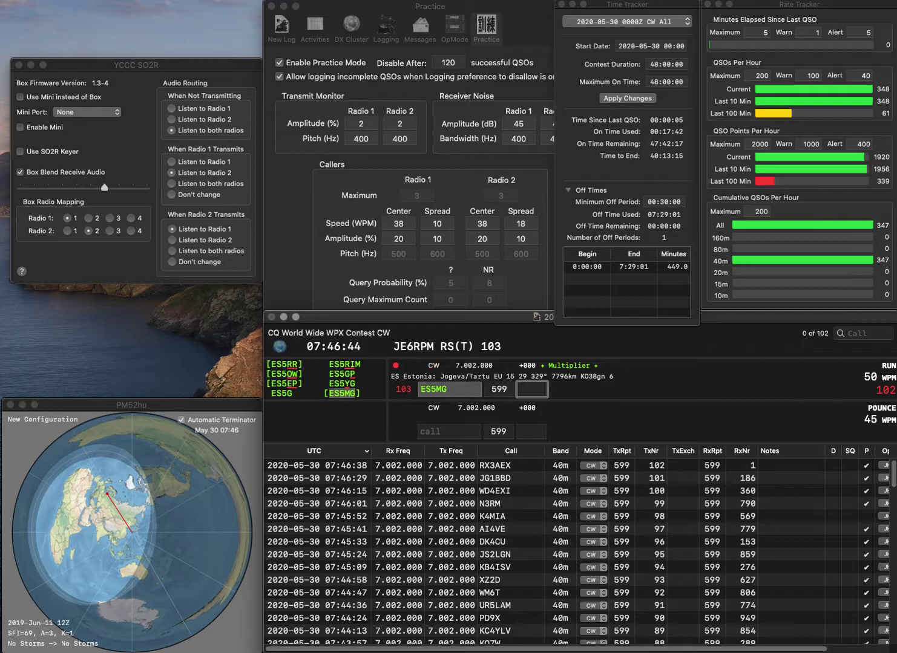
type("139")
key("Return")
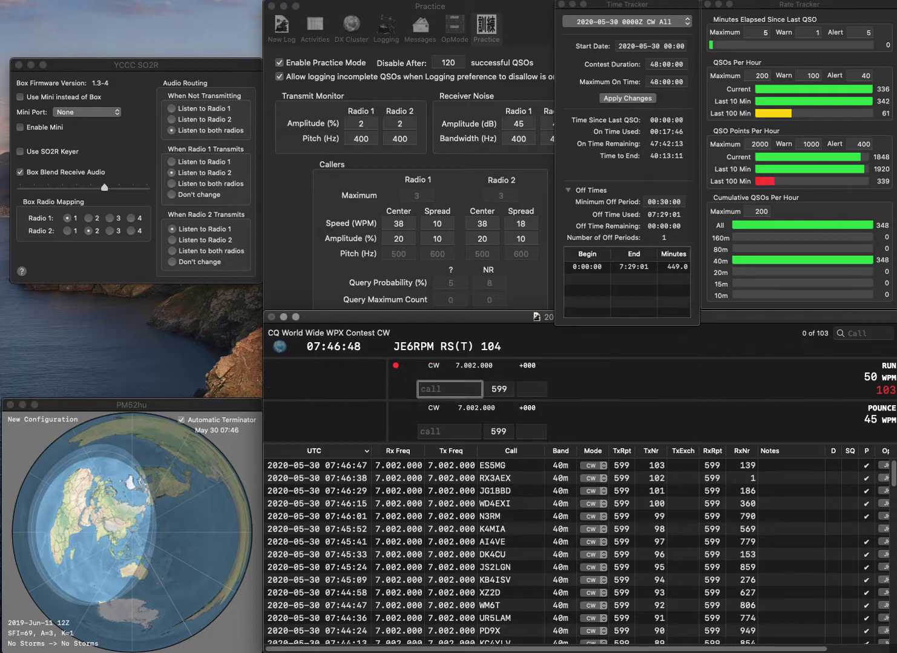
type("RU3UB")
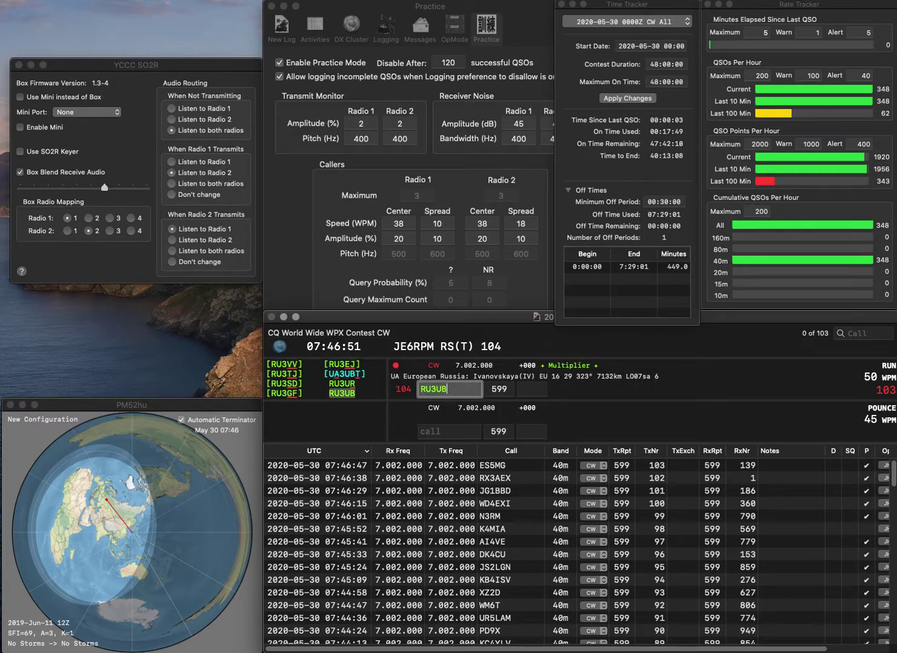
key("Return")
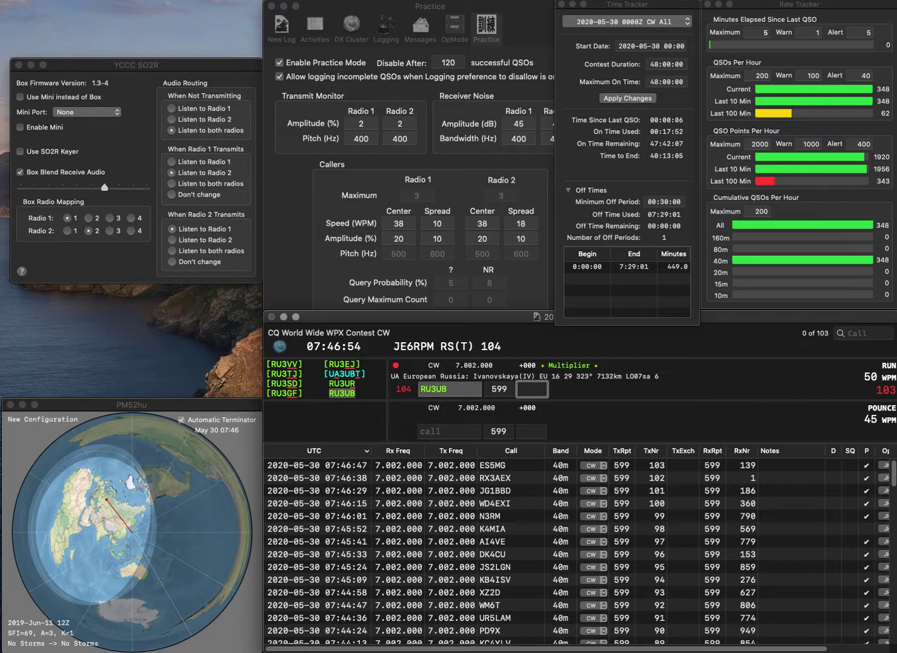
type("854")
key("Return")
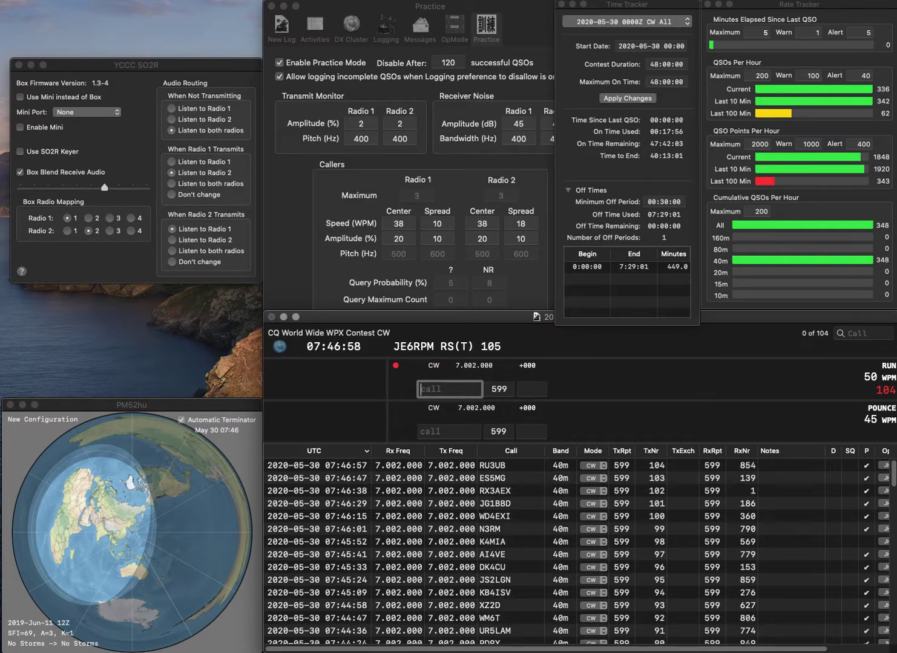
Step: Log a run contact with 3W9A, report 599 and received number 202
type("3W9A")
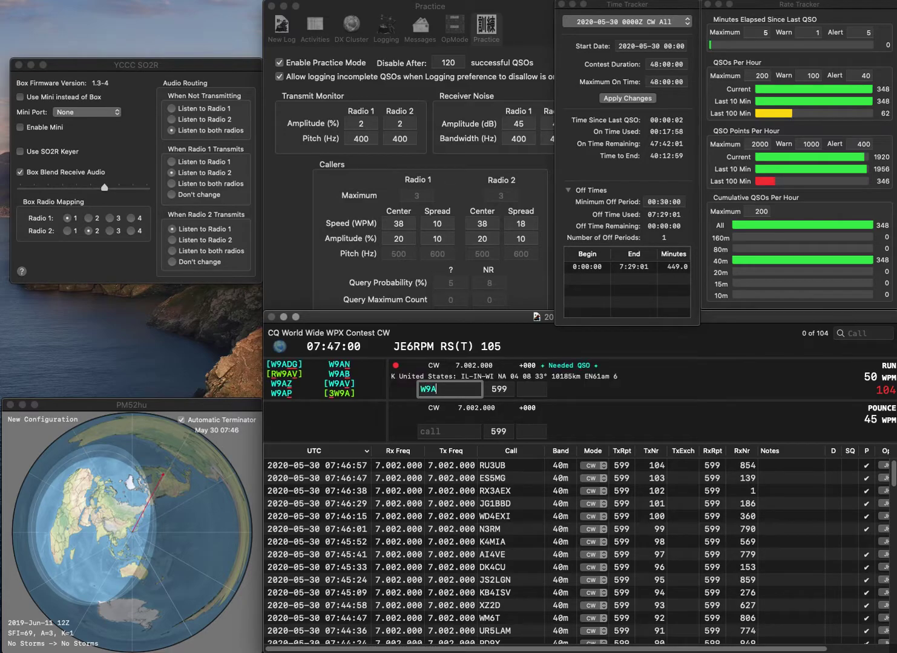
key("space")
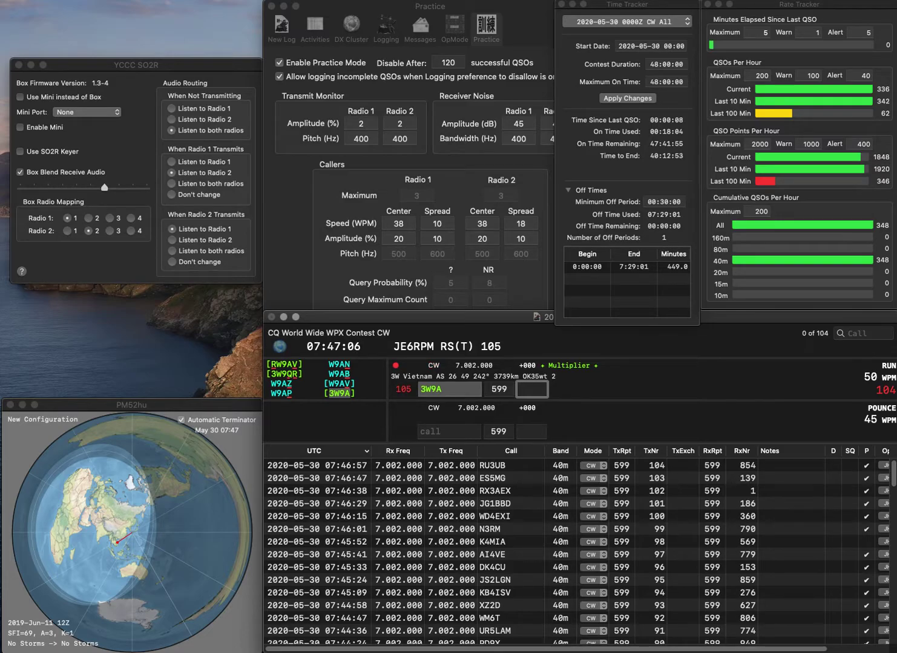
type("202")
key("Return")
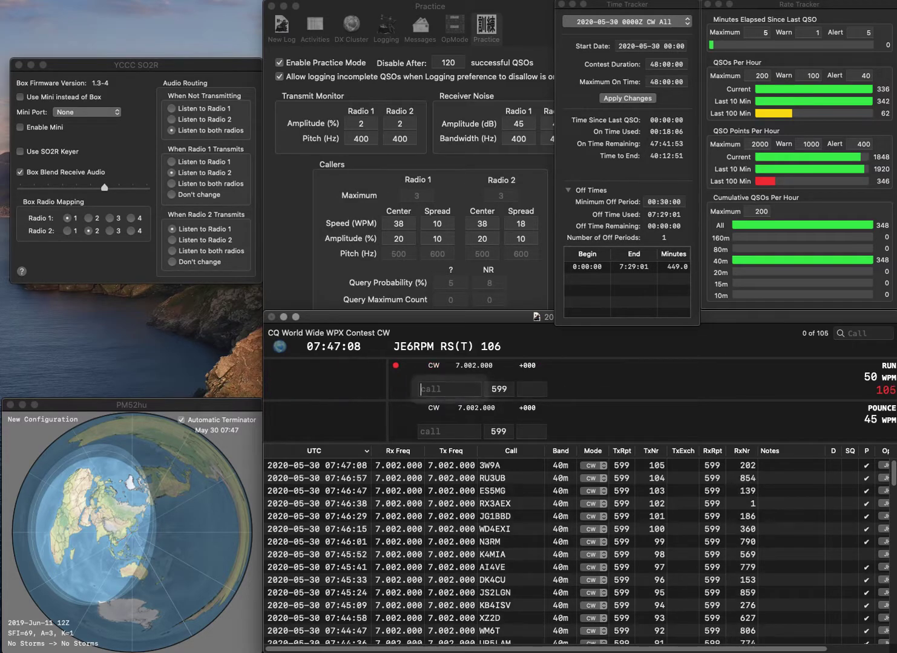
Step: Log a run contact with KU0D, report 599 and received number 60
type("0D")
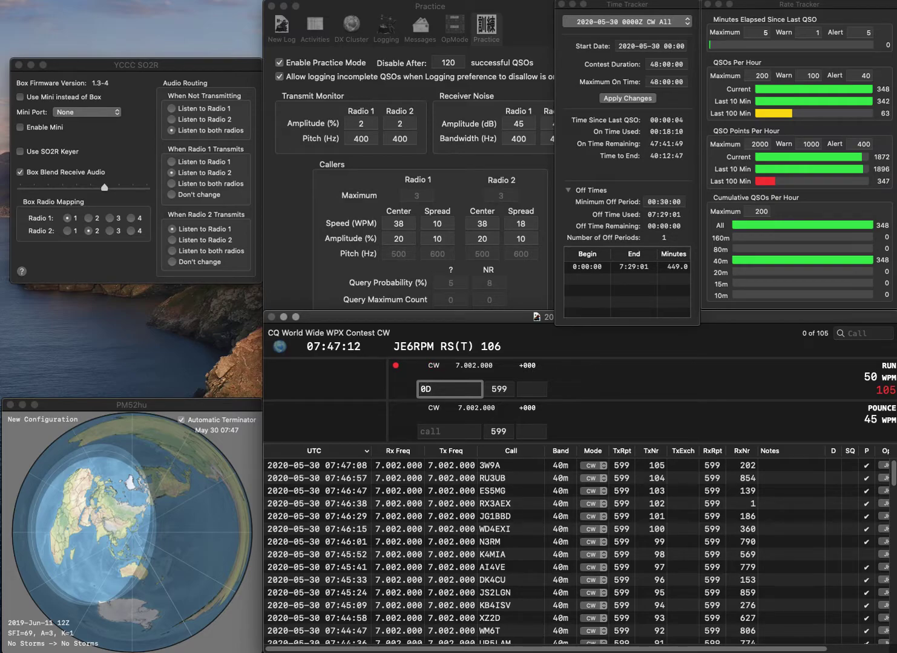
type("KU")
key("Return")
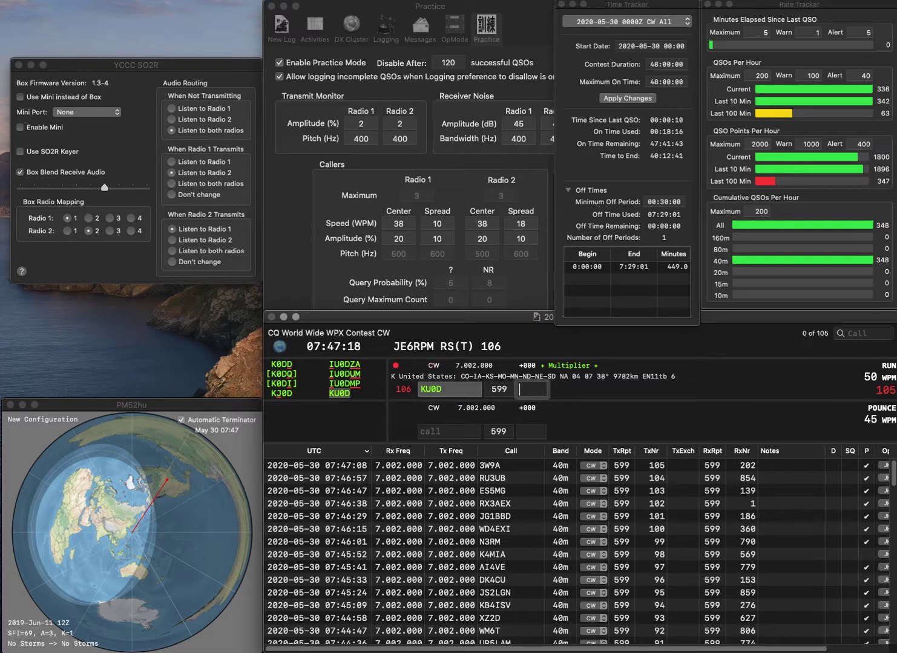
type("60")
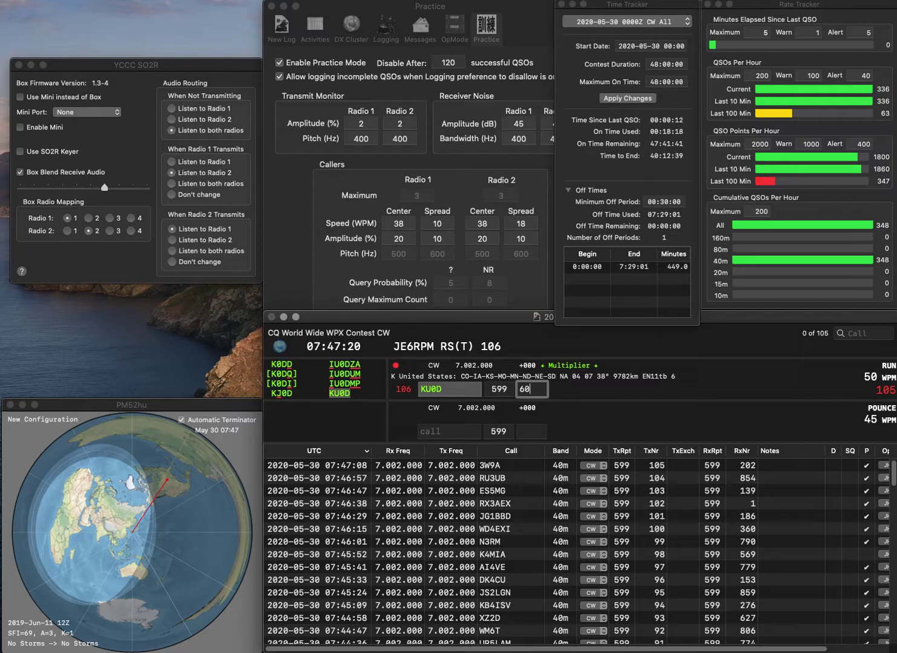
key("Return")
Step: Log a run contact with DU1RB, report 599 and received number 67
type("DU1RB")
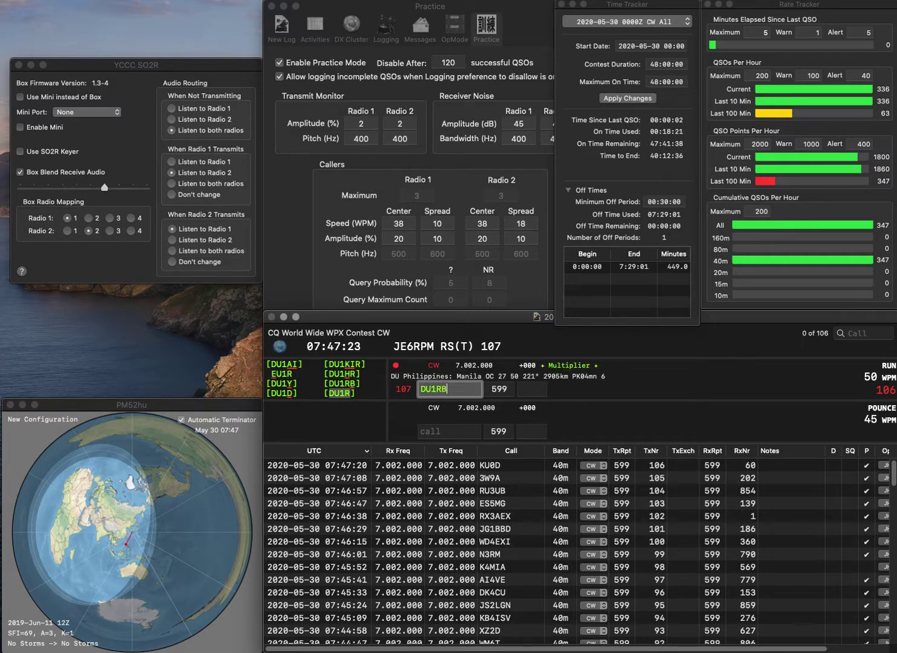
key("Return")
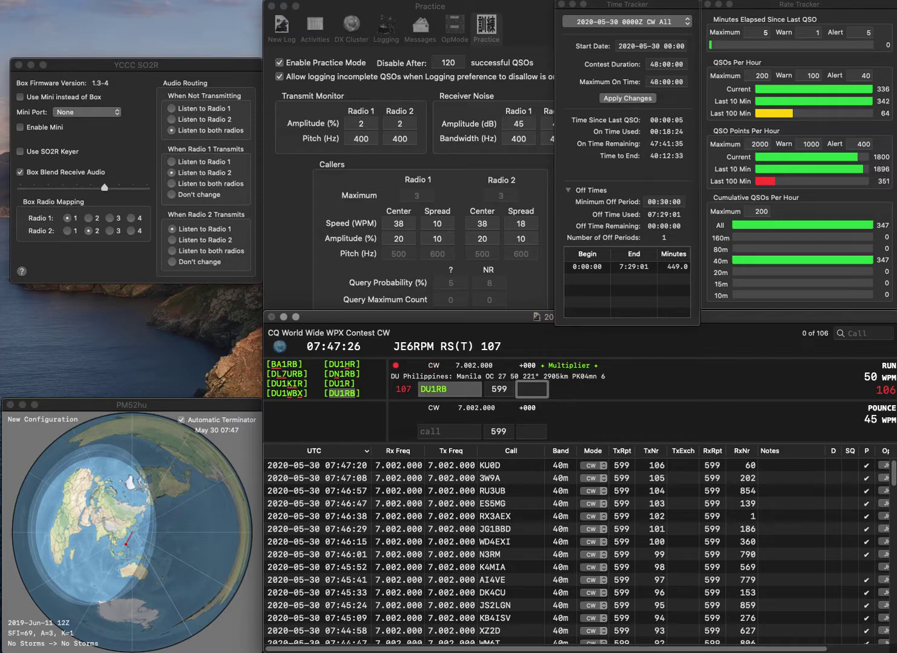
type("67")
key("Return")
type("VE2SSS")
key("Return")
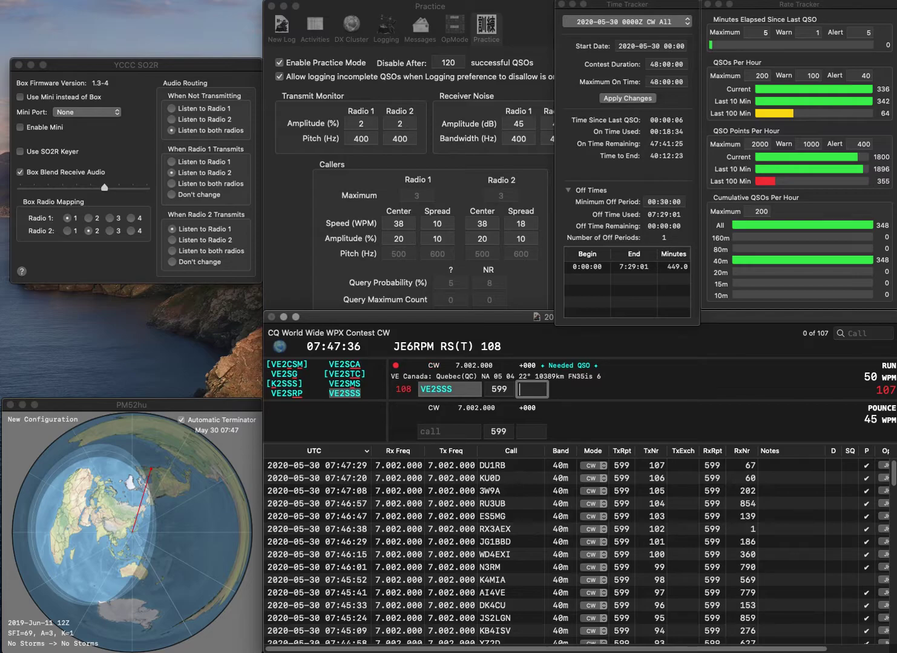
type("184")
key("Return")
type("RA")
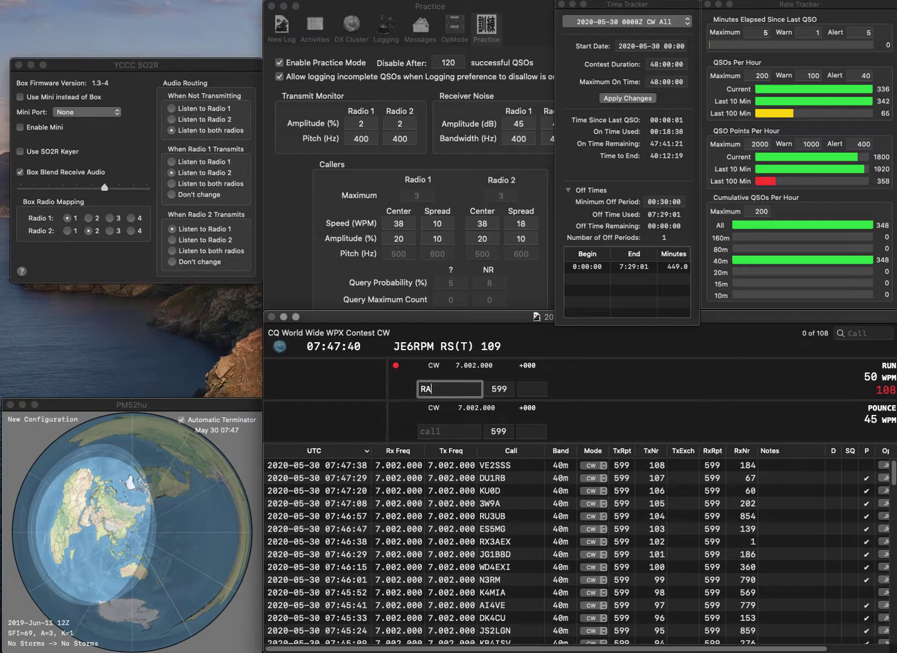
type("/UR8IF")
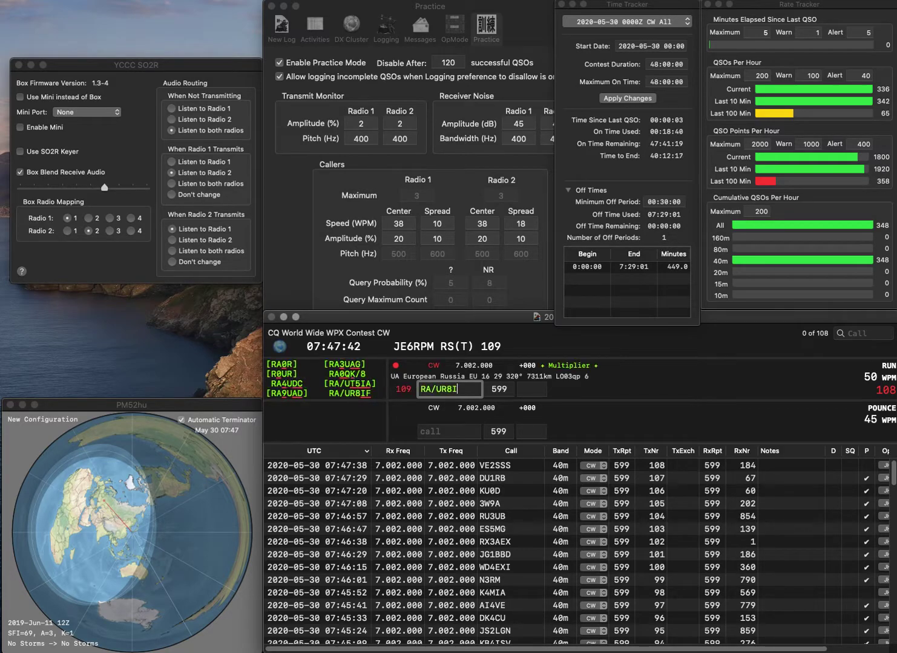
key("Return")
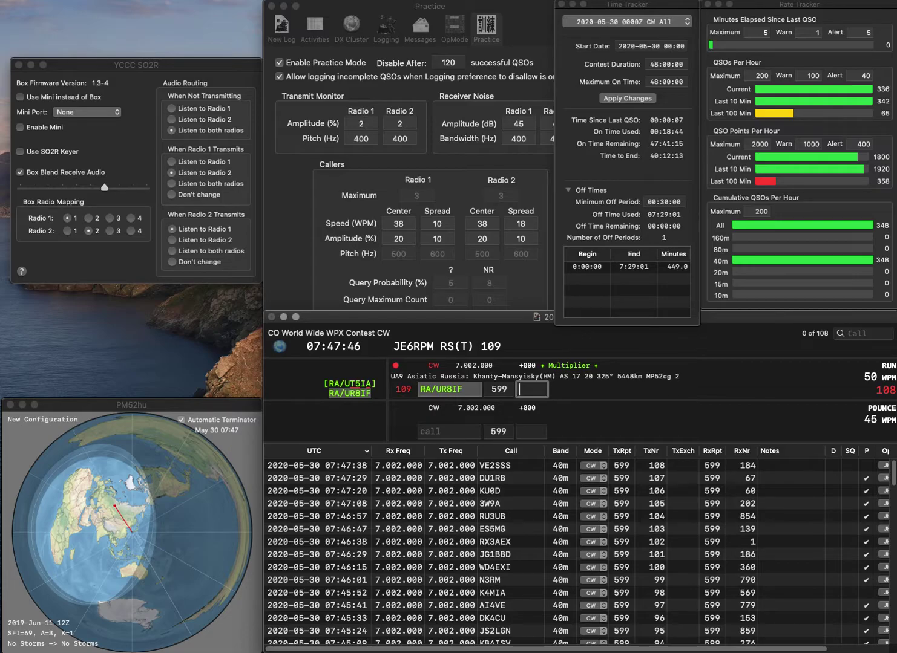
type("440")
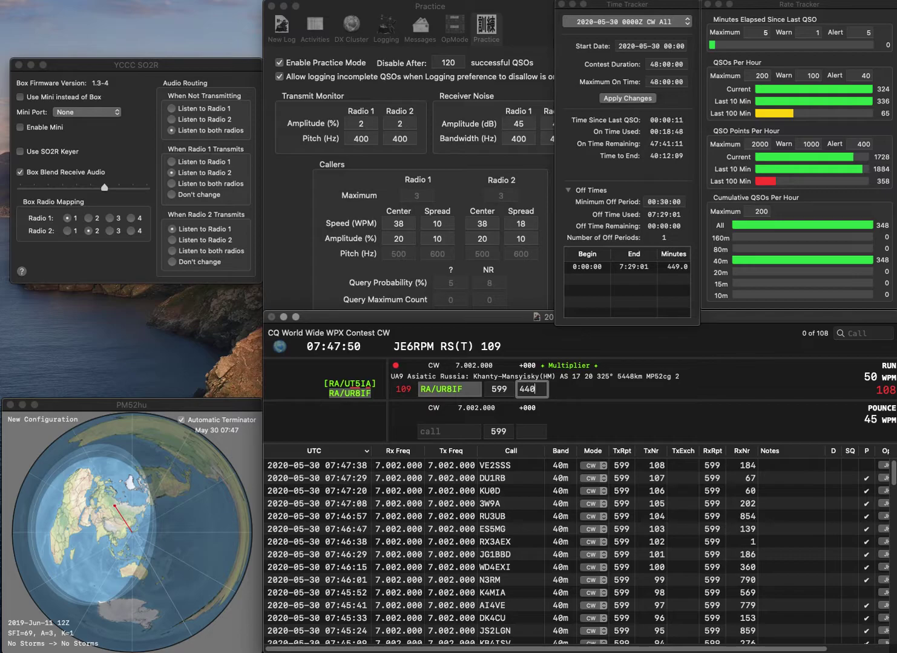
key("Return")
type("UA")
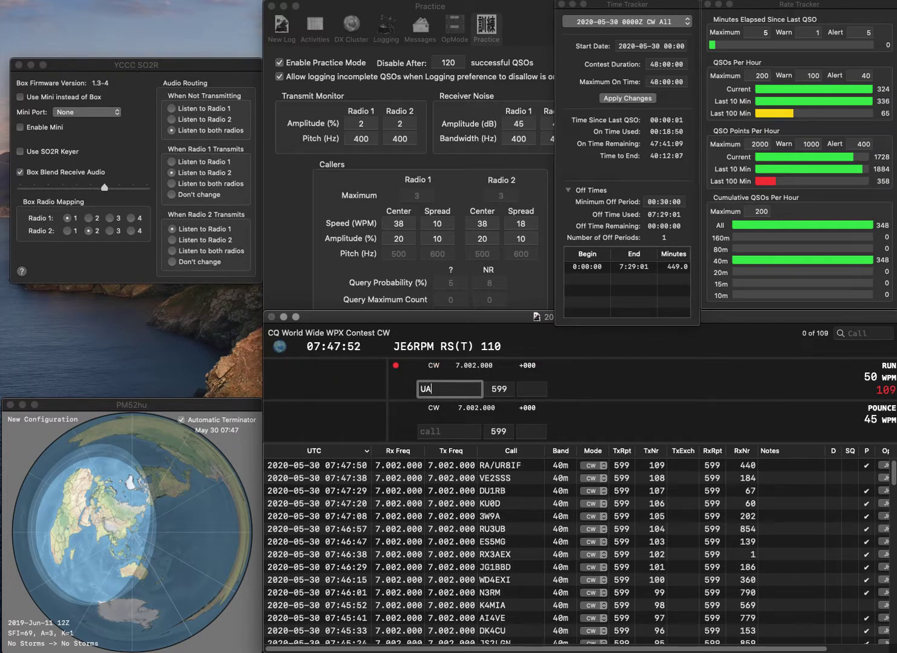
type("4HGL")
key("Return")
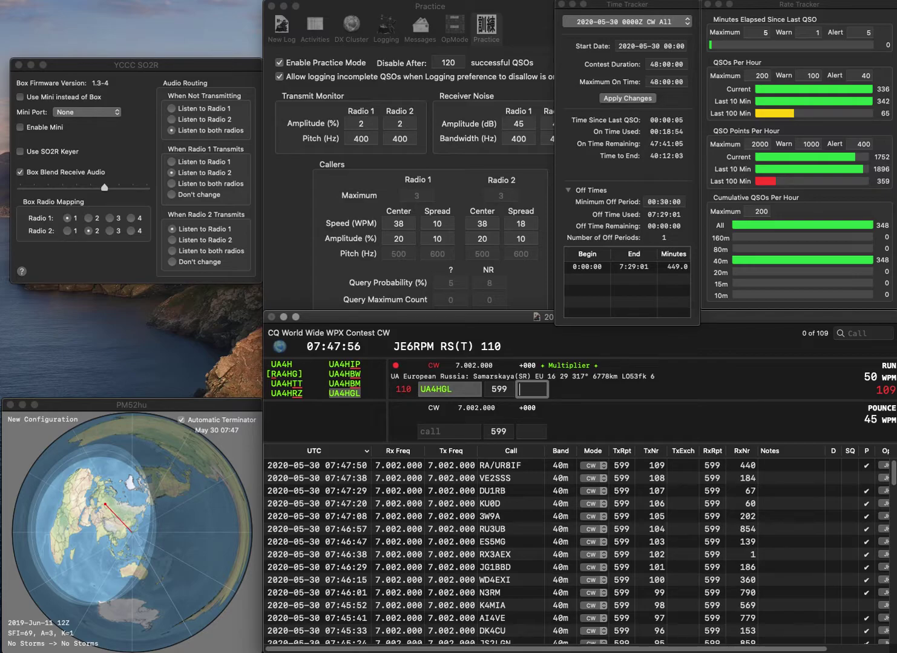
type("322")
key("Return")
type("IU")
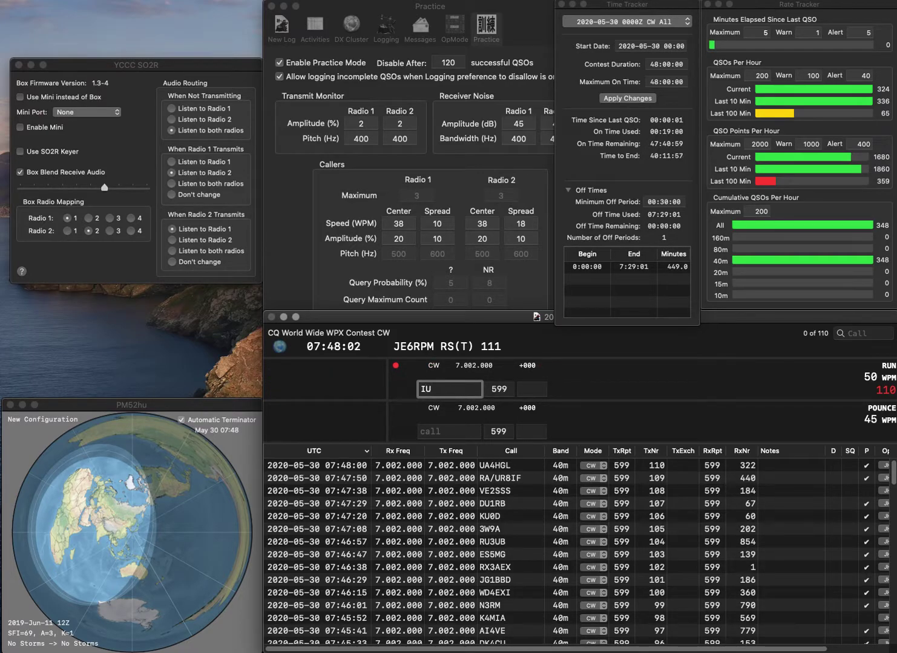
type("0LRV")
key("Return")
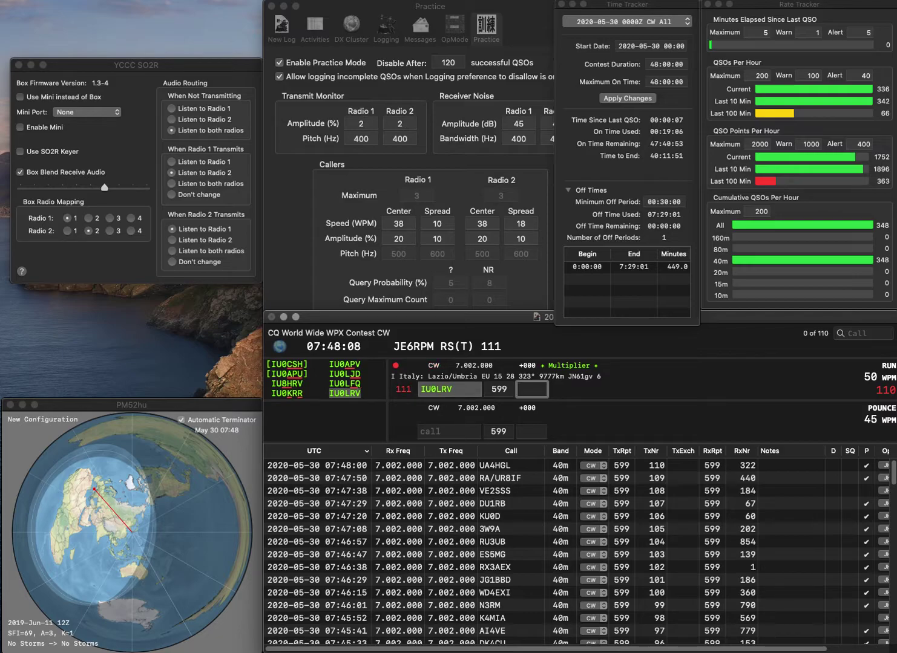
type("66")
key("Return")
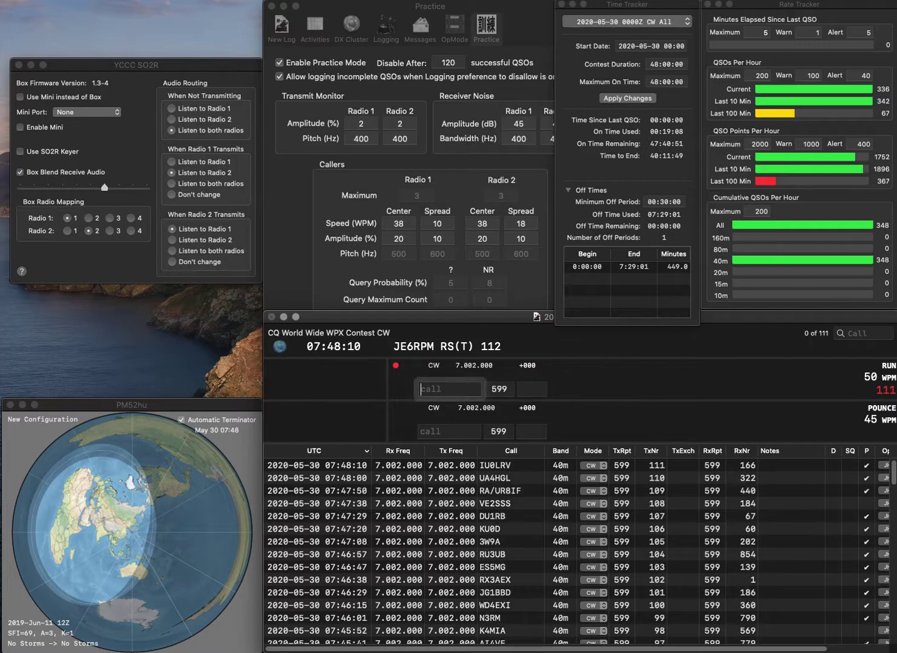
type("W1")
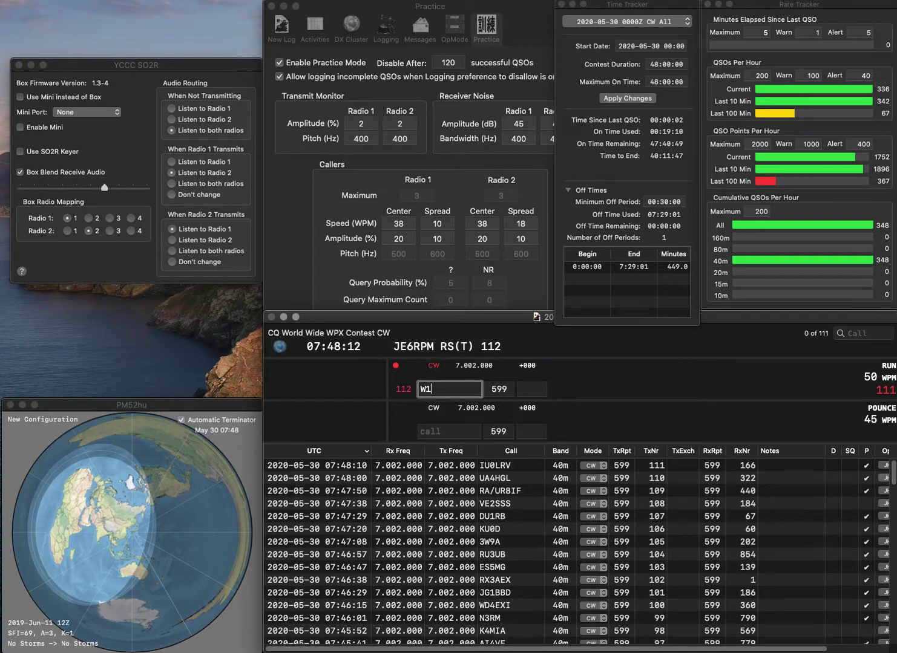
type("/PY1")
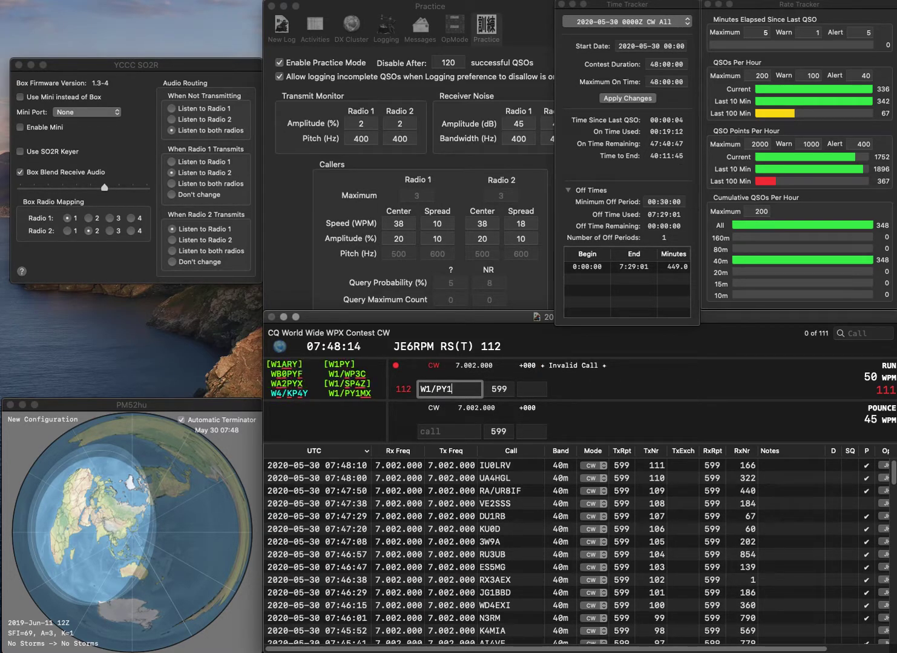
key("BackSpace")
type("M")
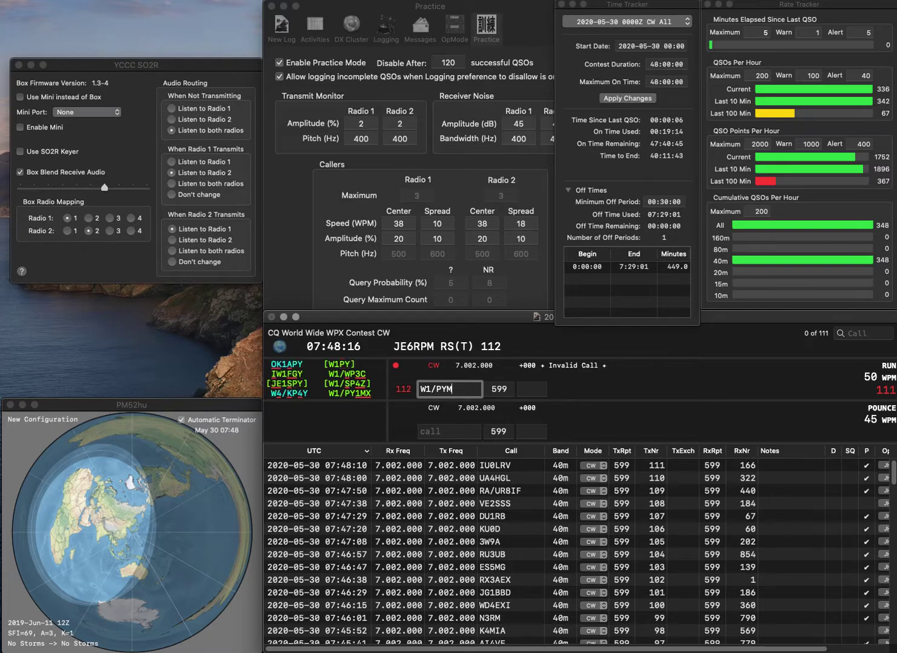
key("BackSpace")
type("1MX")
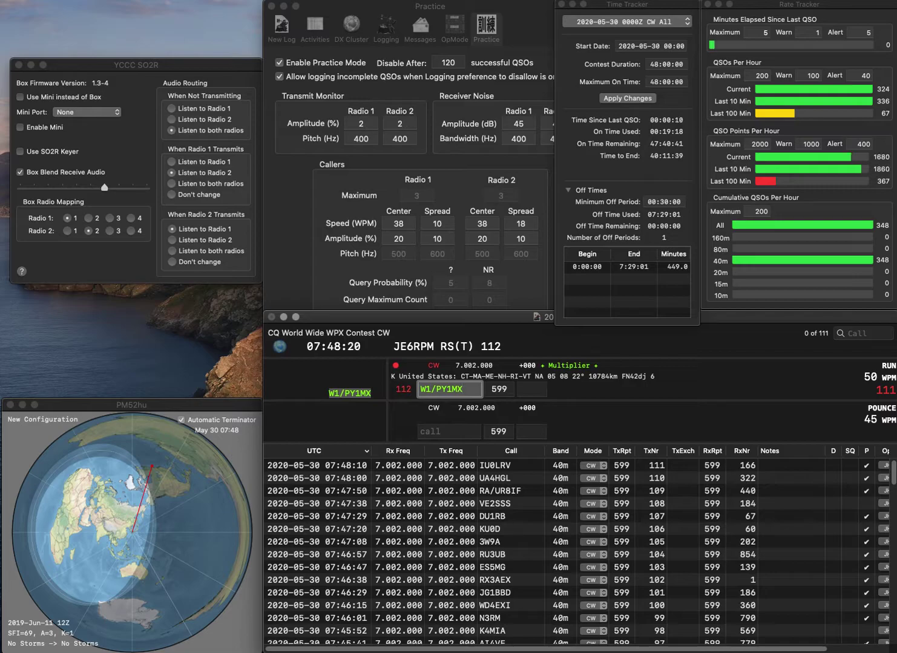
key("space")
type("176")
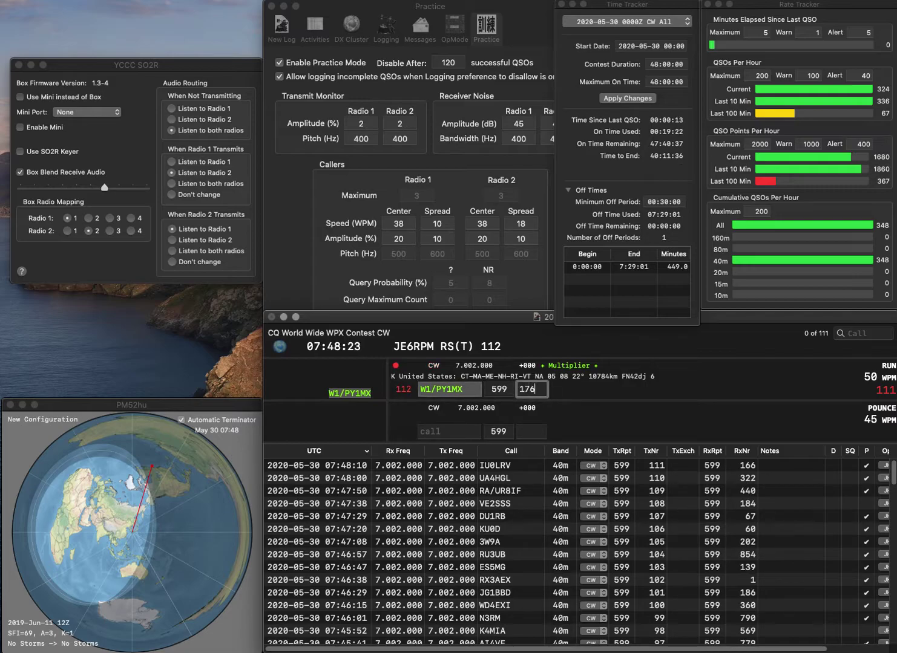
key("Return")
type("W5UAX")
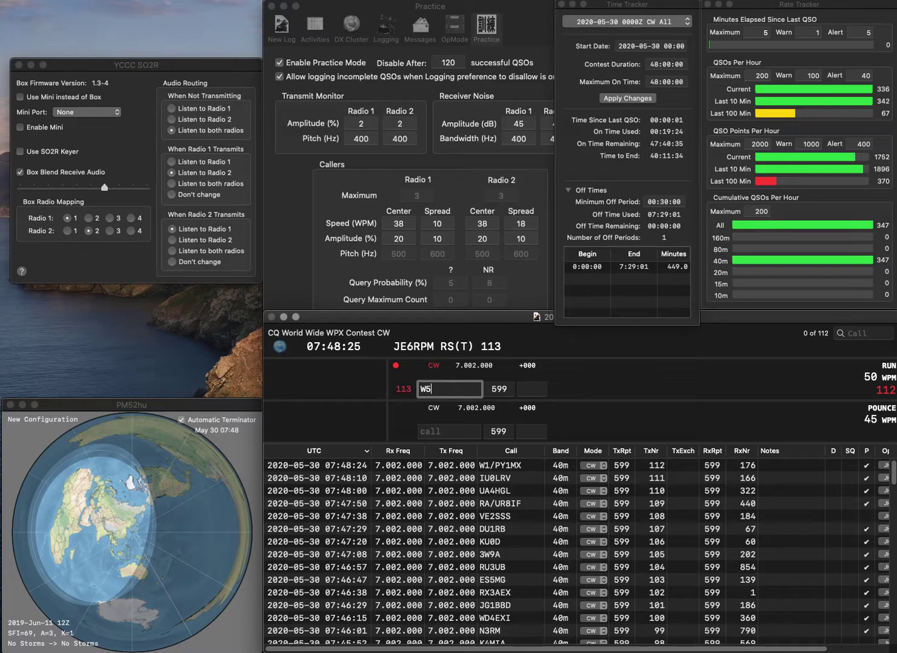
key("BackSpace")
key("BackSpace")
type("RX")
key("space")
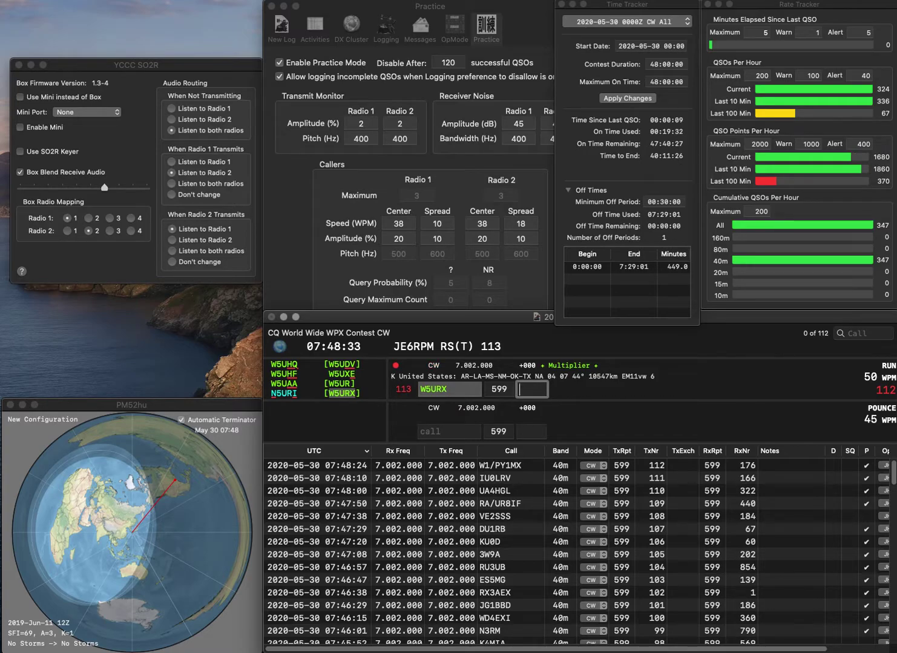
type("979")
key("Return")
Step: Log a run contact with TF3HQ, report 599 and received number 819
type("TF")
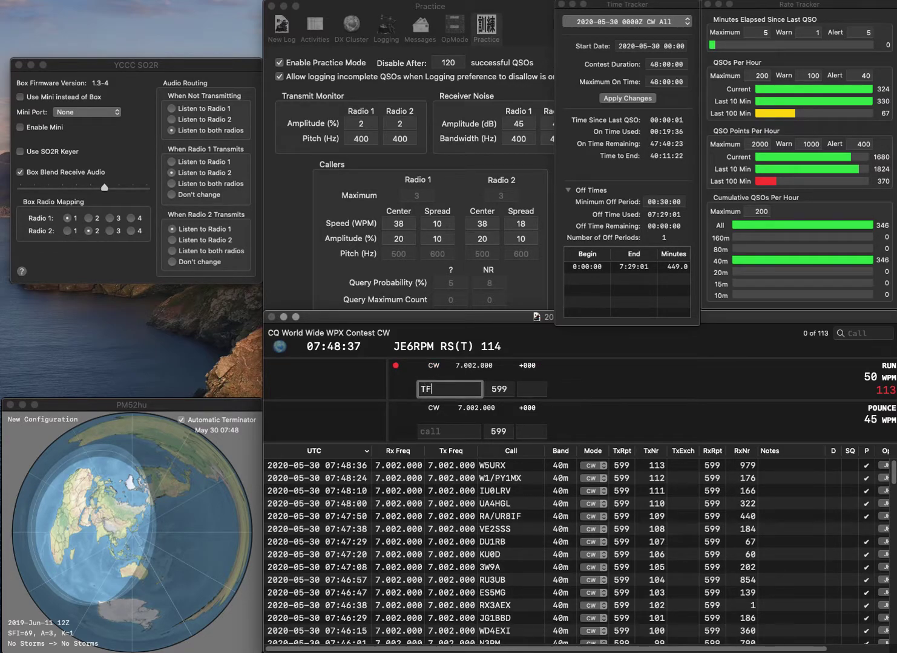
type("3HQ")
key("Return")
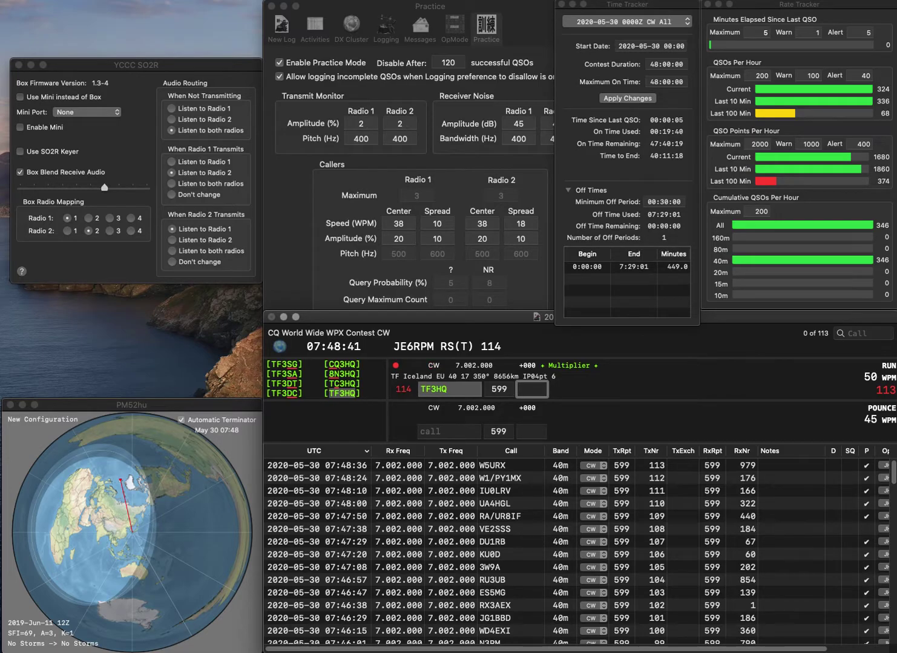
type("819")
key("Return")
type("WB1AEL")
left_click(533, 388)
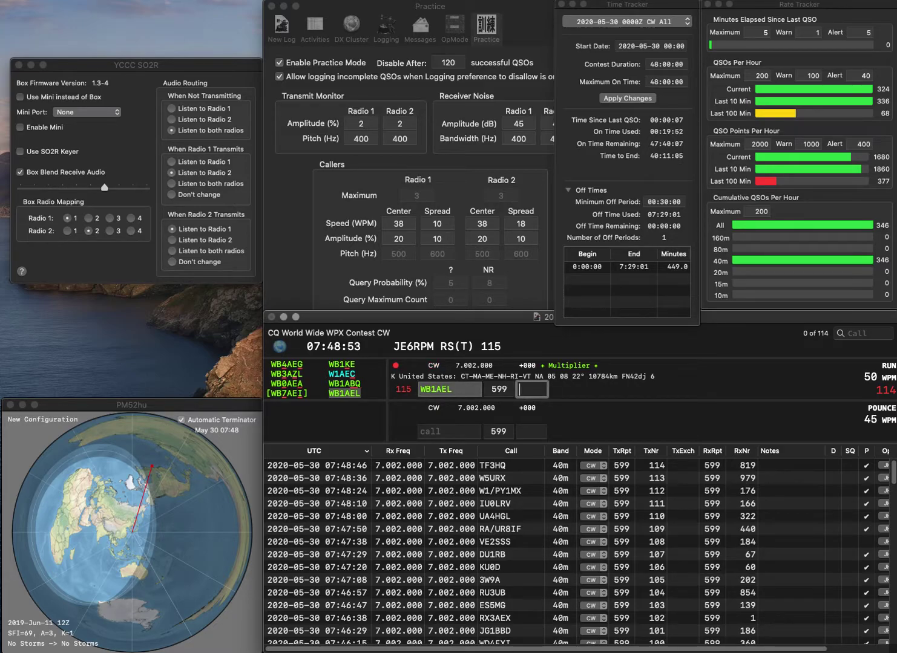
type("548")
key("Return")
type("G3PJT")
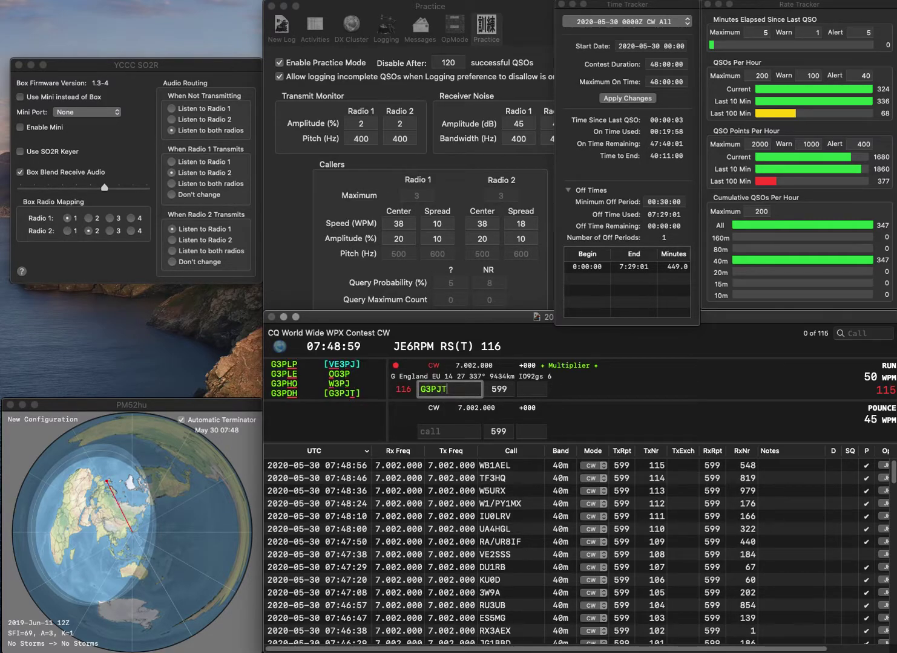
key("Return")
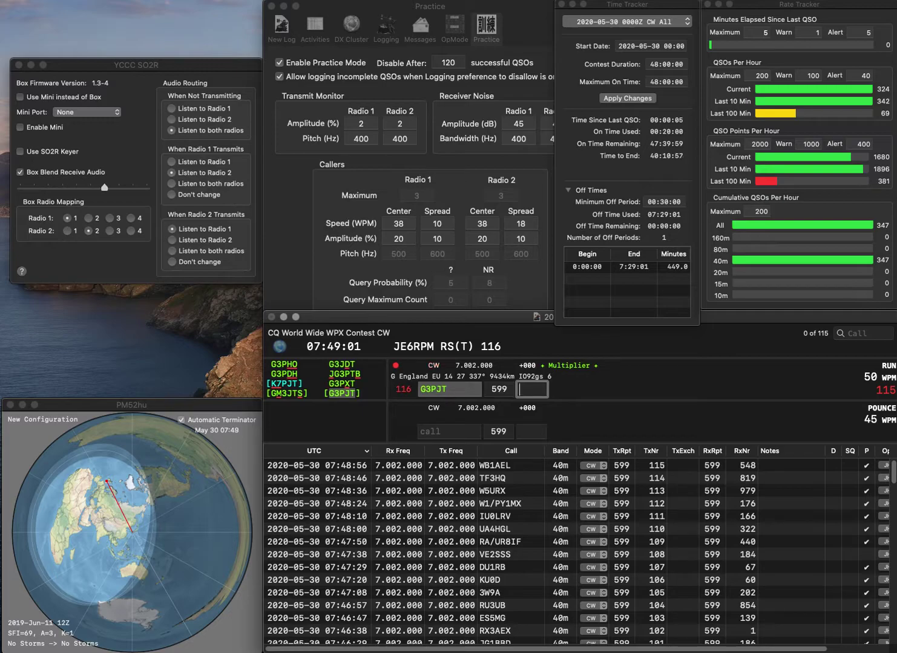
type("670")
key("Return")
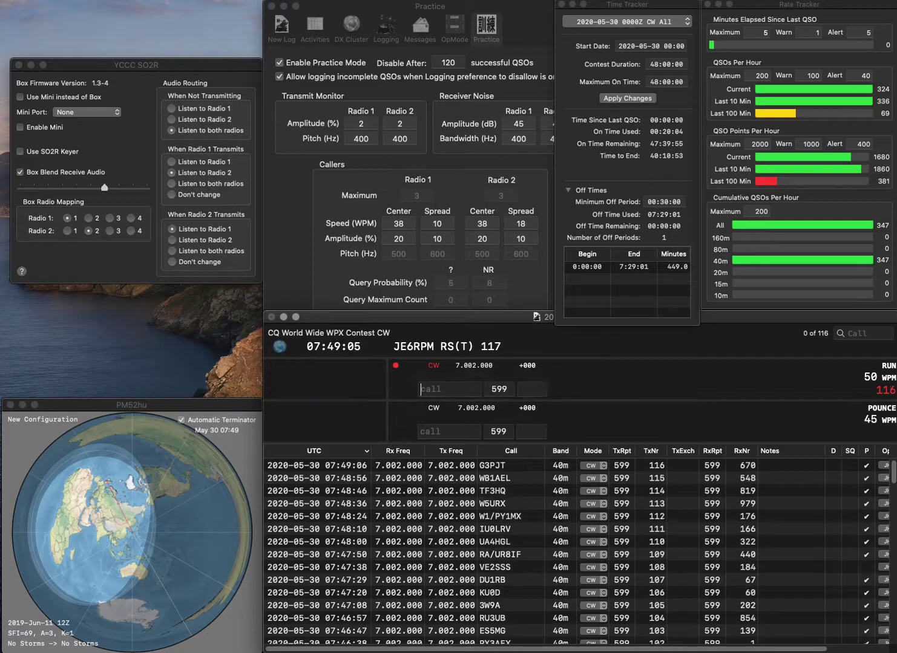
Step: Log a run contact with OK1HMP, report 599 and received number 533
type("G")
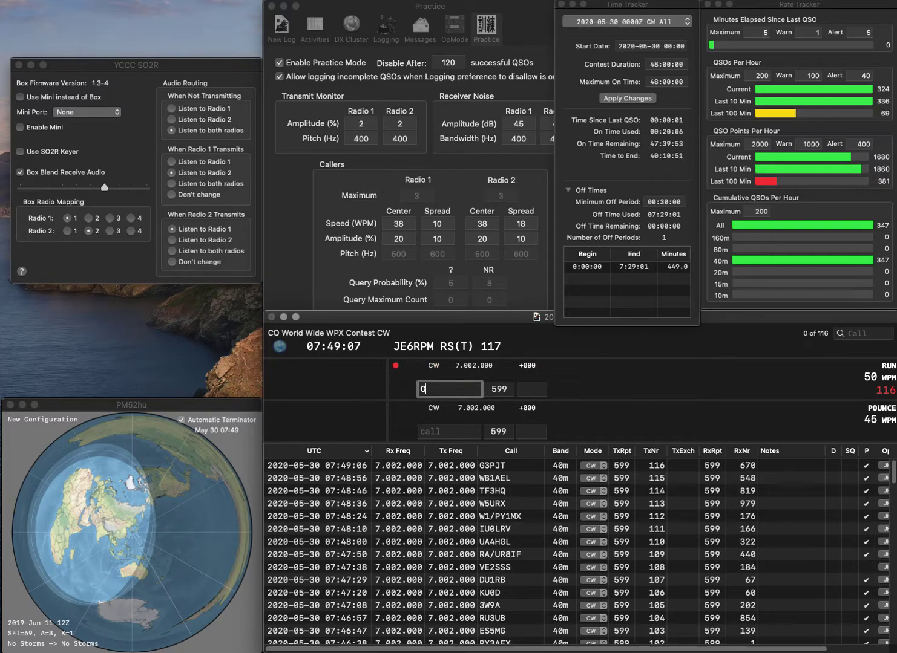
type("K1HMP")
key("Tab")
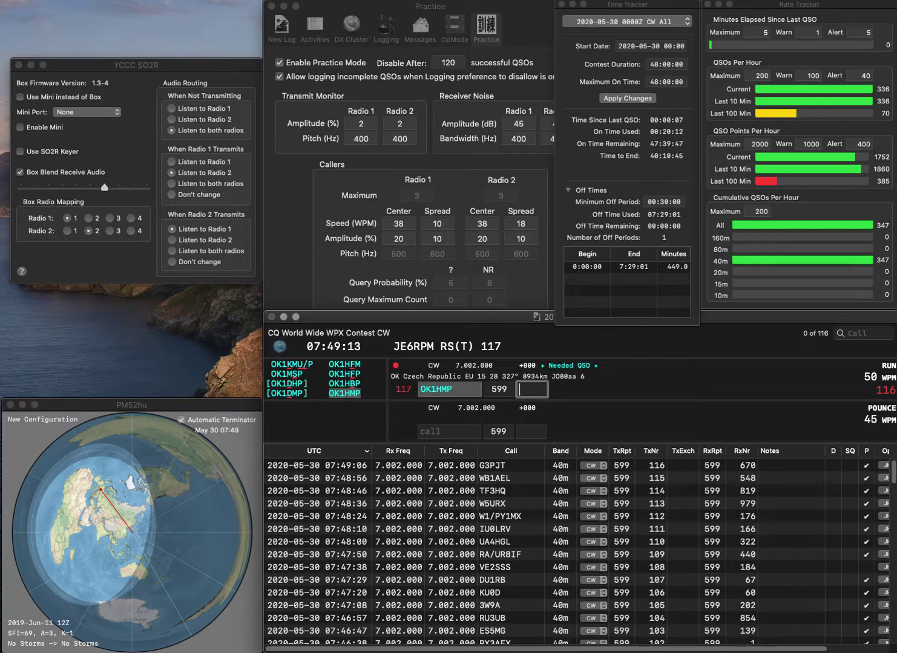
type("533")
key("Return")
type("YL3ES")
key("Return")
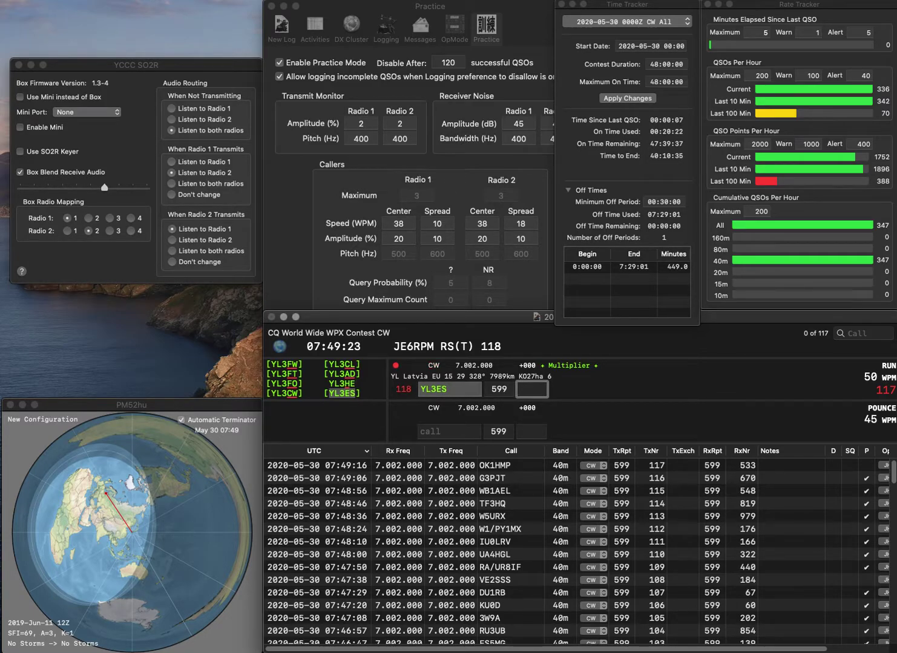
type("409")
key("Return")
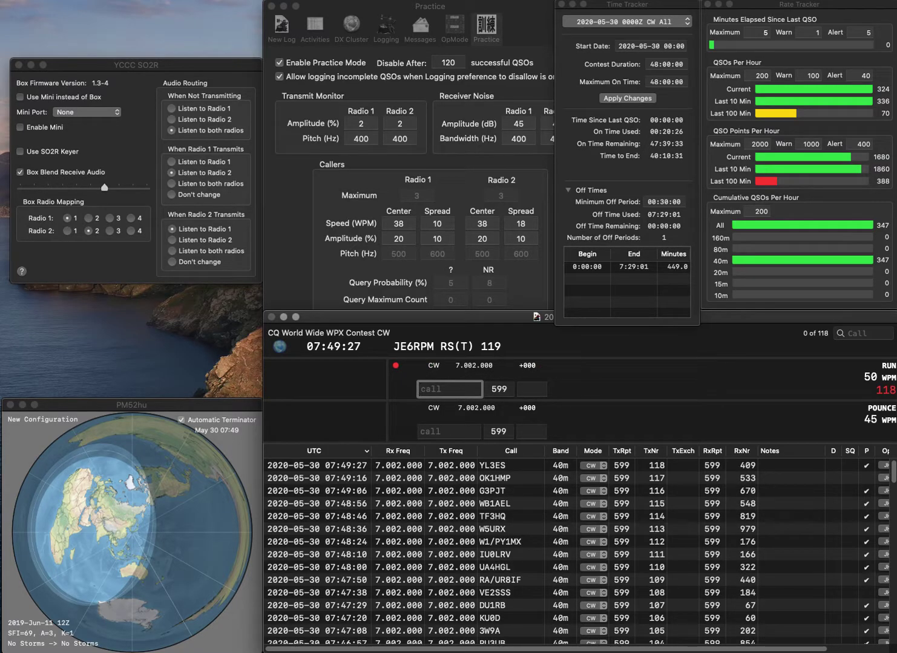
Step: Log a run contact with JR0WZR, report 599 and received number 26
type("JR0")
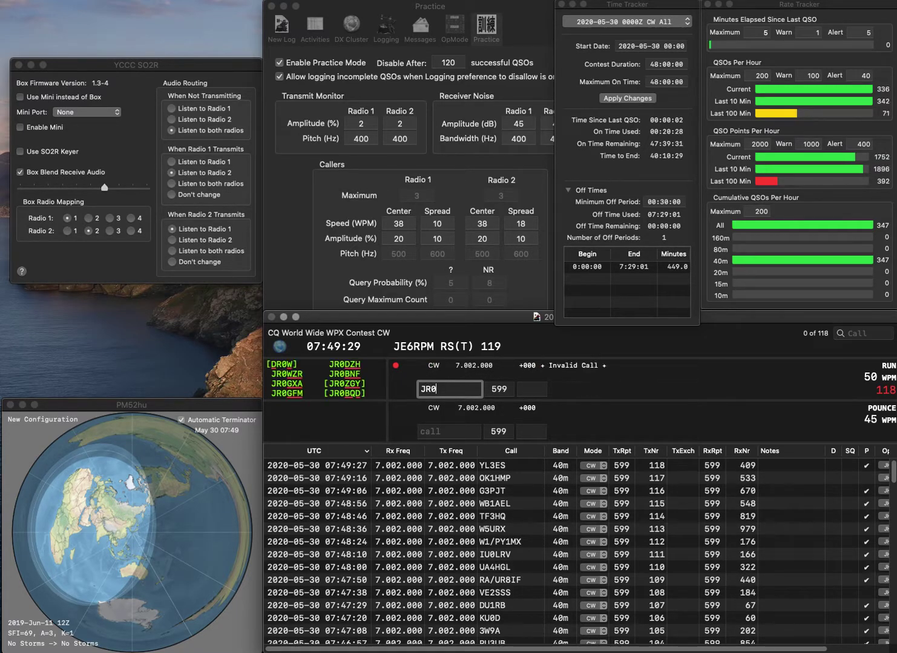
type("PZR")
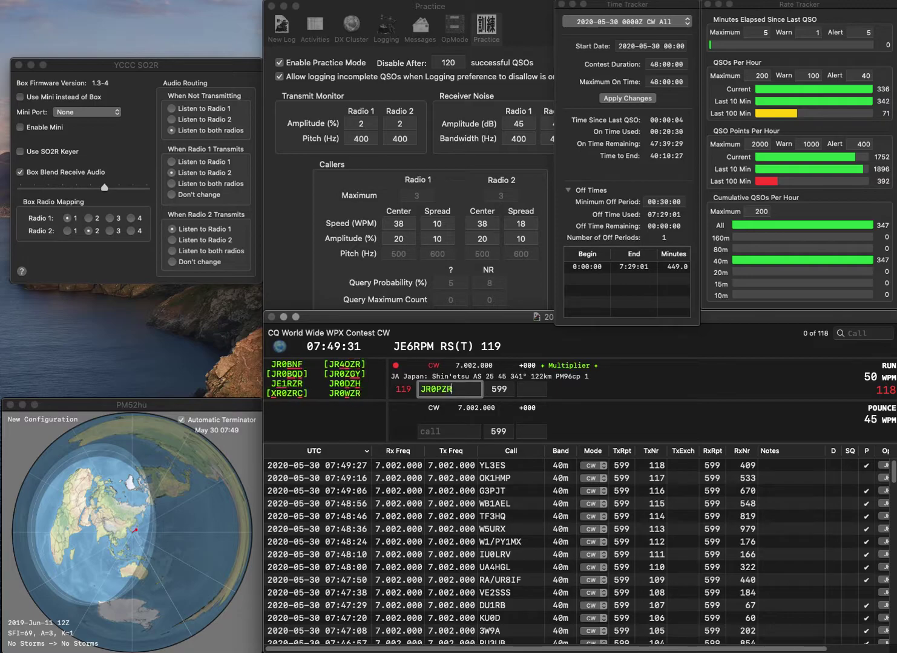
left_click(436, 389)
key("Delete")
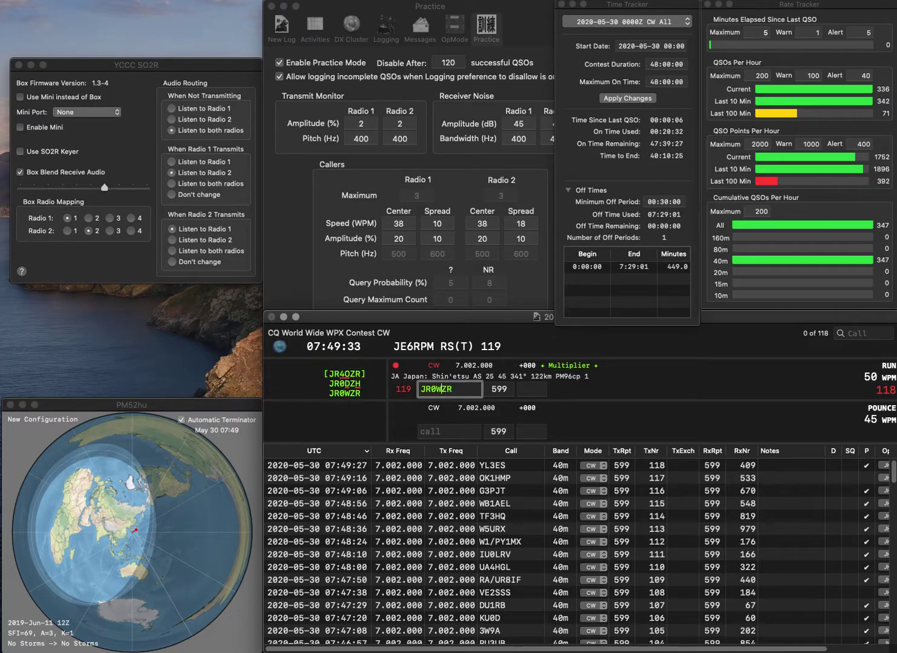
type("W")
key("space")
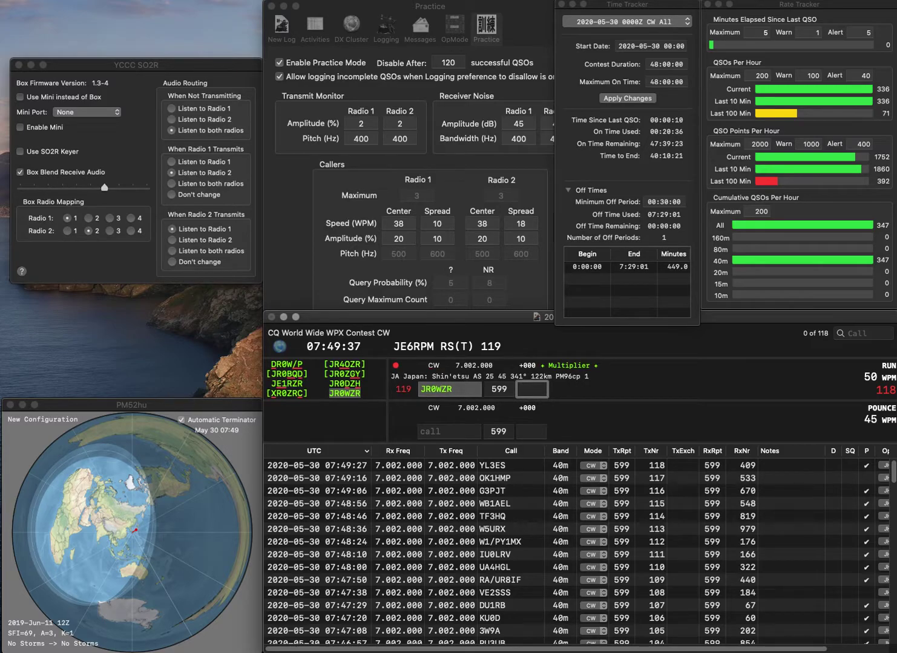
type("26")
key("Return")
Step: Log a run contact with K3BLN, report 599 and received number 860
type("K3BLN")
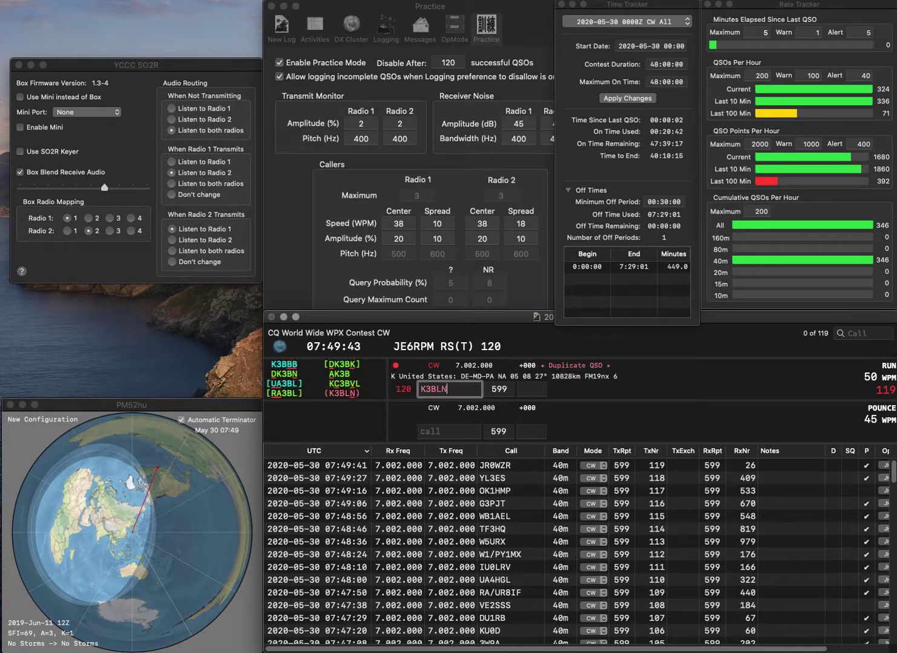
key("Return")
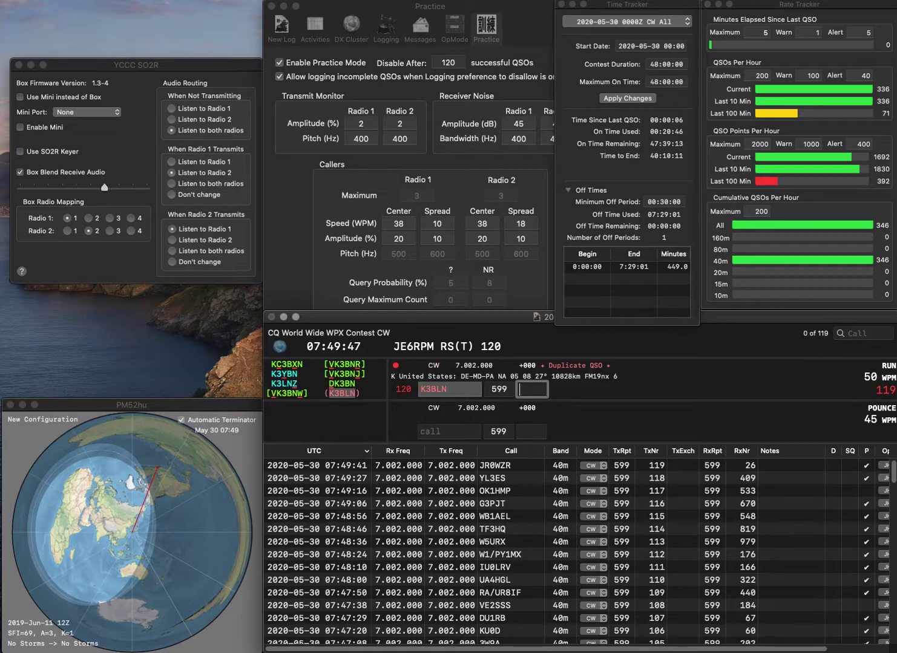
type("860")
key("Return")
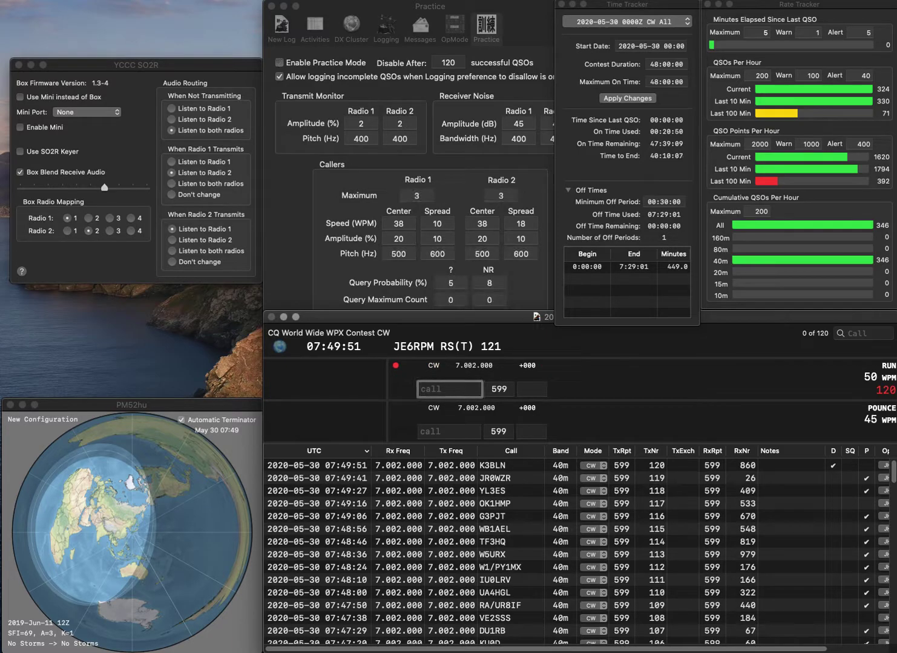